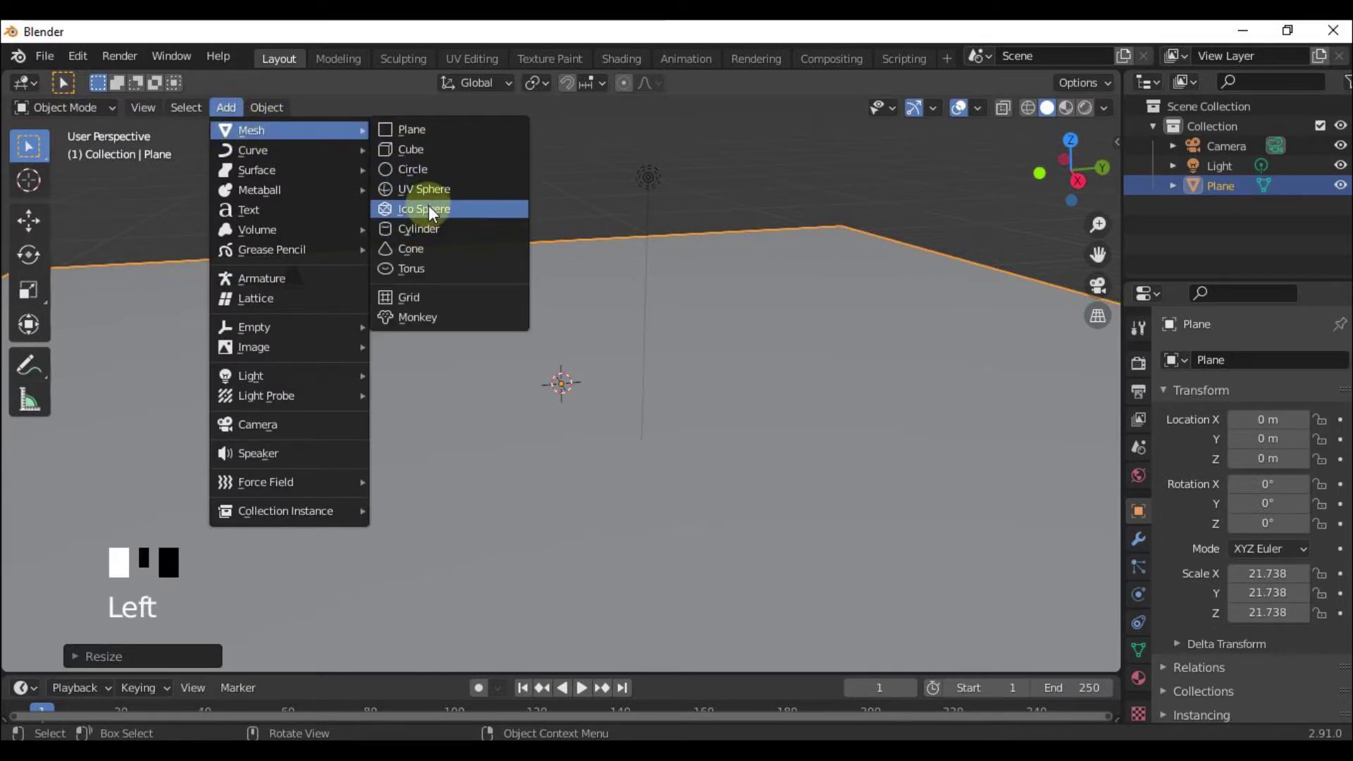
# Step: Add a cylinder mesh and raise it above the plane to a Z location of about 2.73 m
pyautogui.click(421, 228)
pyautogui.moveTo(632, 379); pyautogui.dragTo(576, 365, button='middle')
pyautogui.press('g')
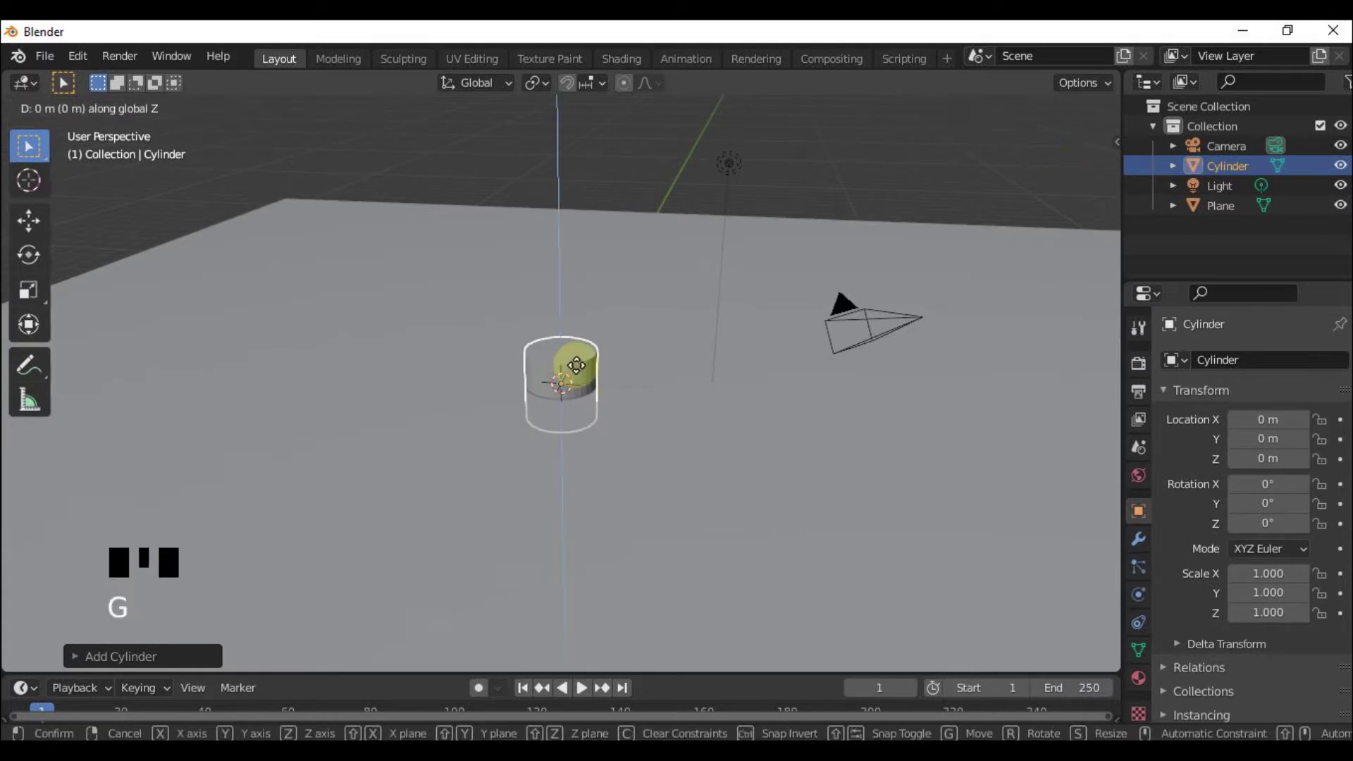
pyautogui.click(579, 266)
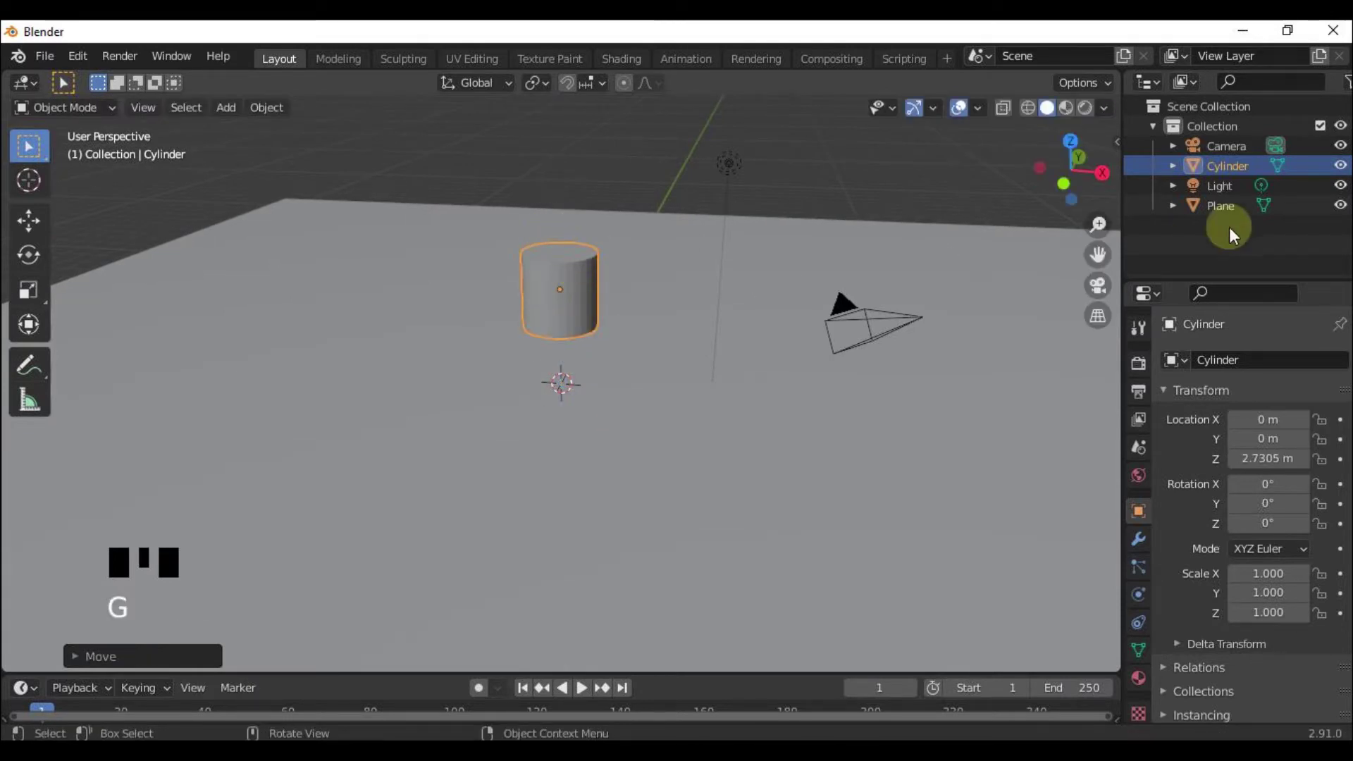
# Step: Set the cylinder's Y rotation to 90° so it lies horizontally
pyautogui.press('n')
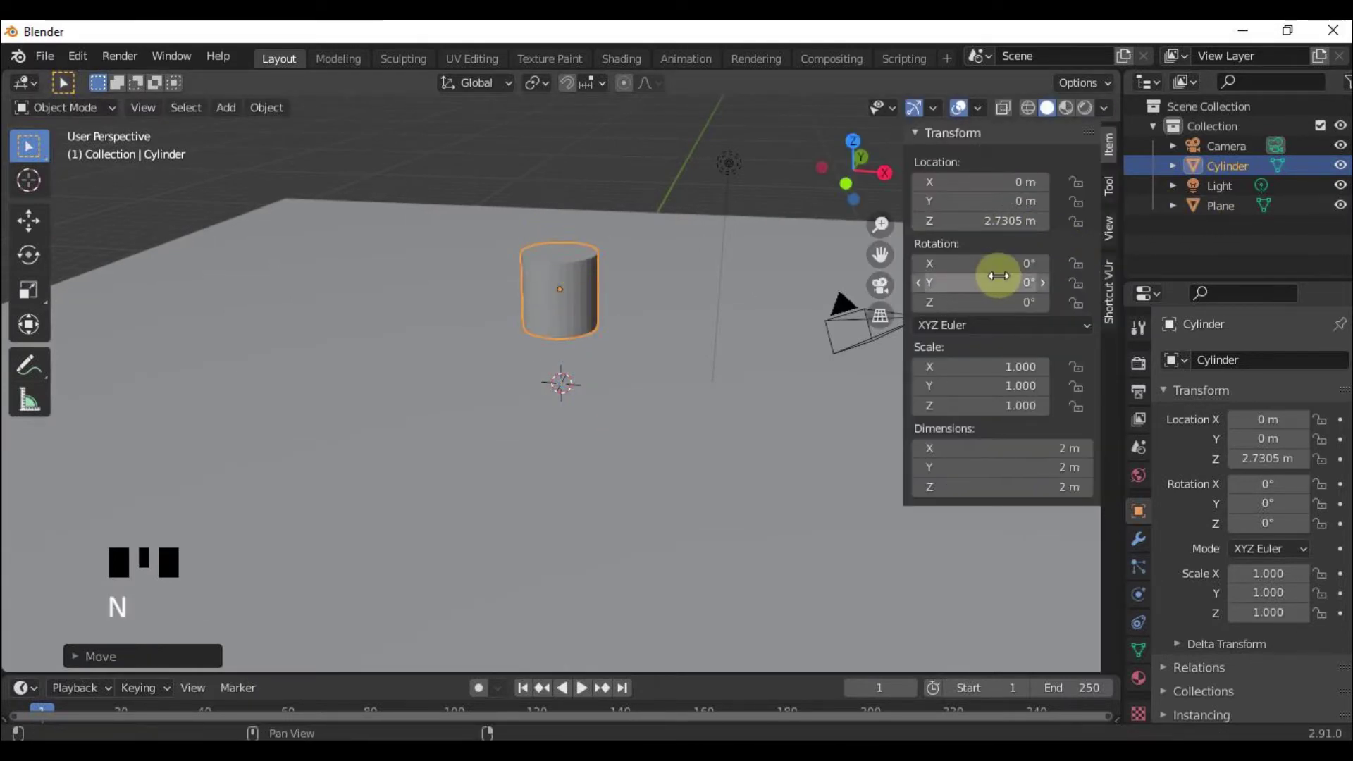
pyautogui.click(988, 285)
pyautogui.moveTo(989, 283)
pyautogui.mouseDown()
pyautogui.moveTo(1078, 283)
pyautogui.moveTo(992, 289)
pyautogui.mouseUp()
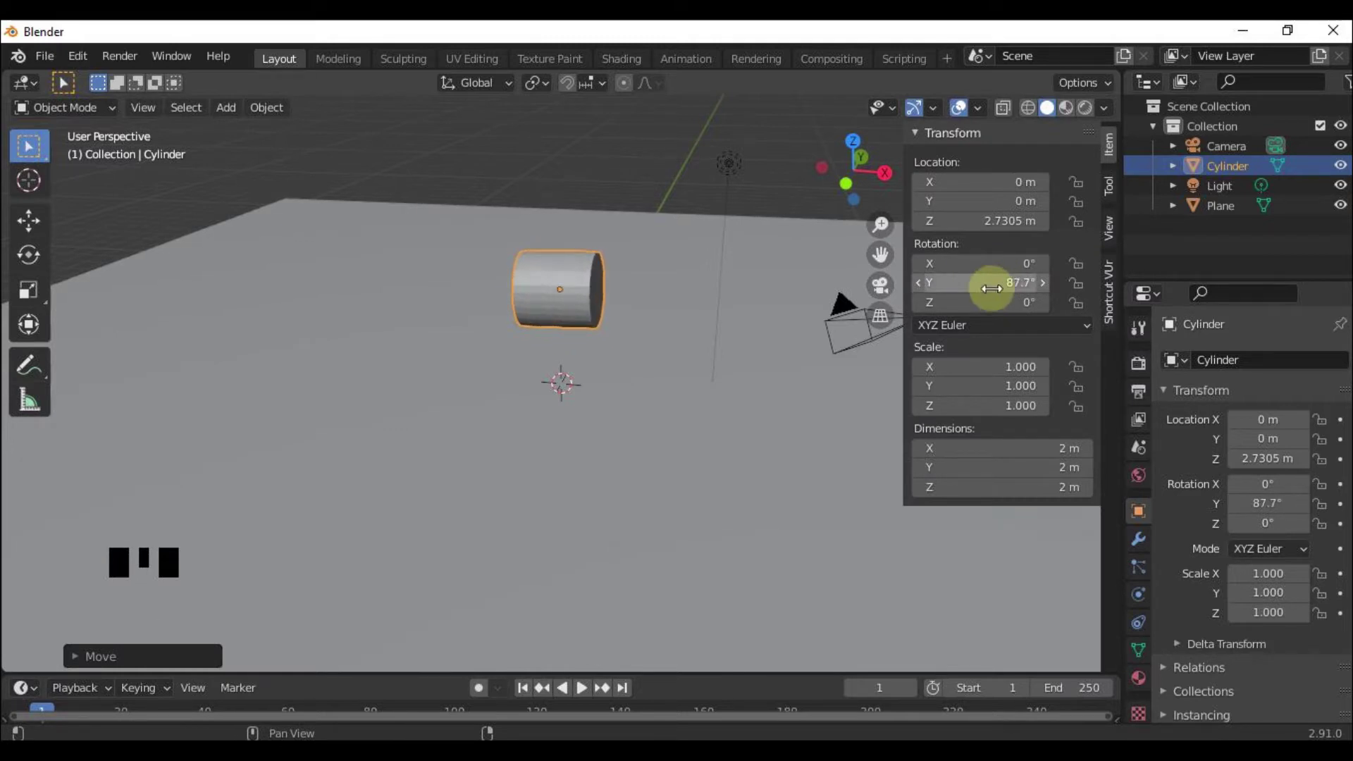
pyautogui.click(992, 287)
pyautogui.click(996, 284)
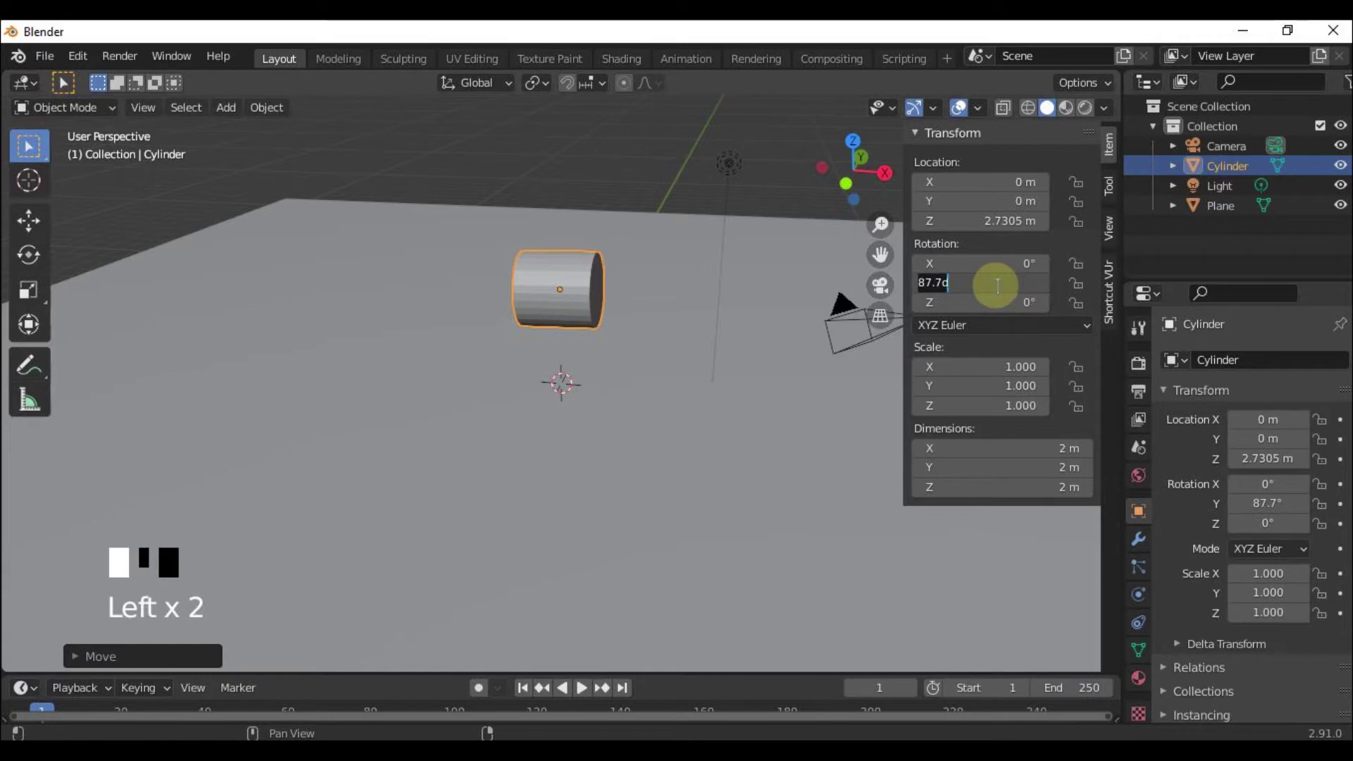
pyautogui.write('90')
pyautogui.press('Return')
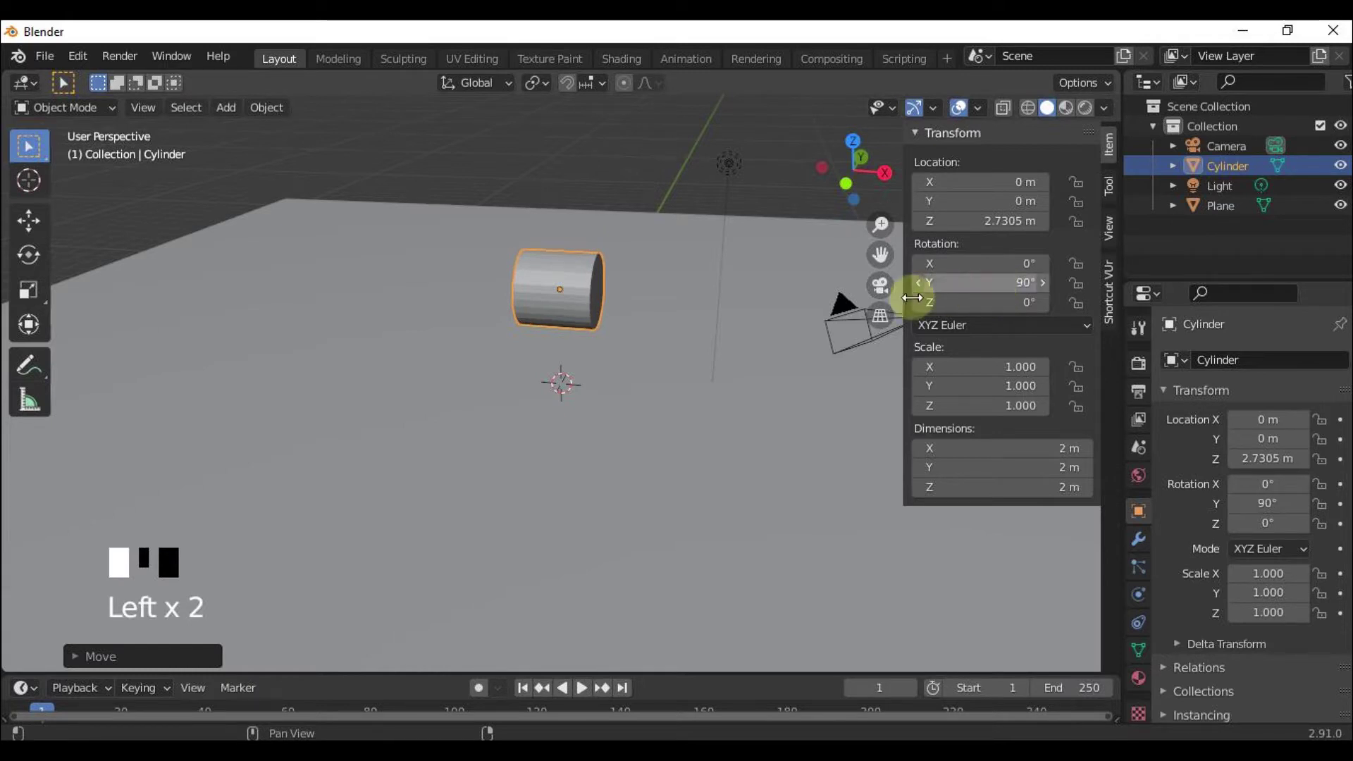
# Step: Apply smooth shading to the cylinder and hide its transform values
pyautogui.moveTo(489, 368); pyautogui.dragTo(504, 369, button='middle')
pyautogui.rightClick(577, 268)
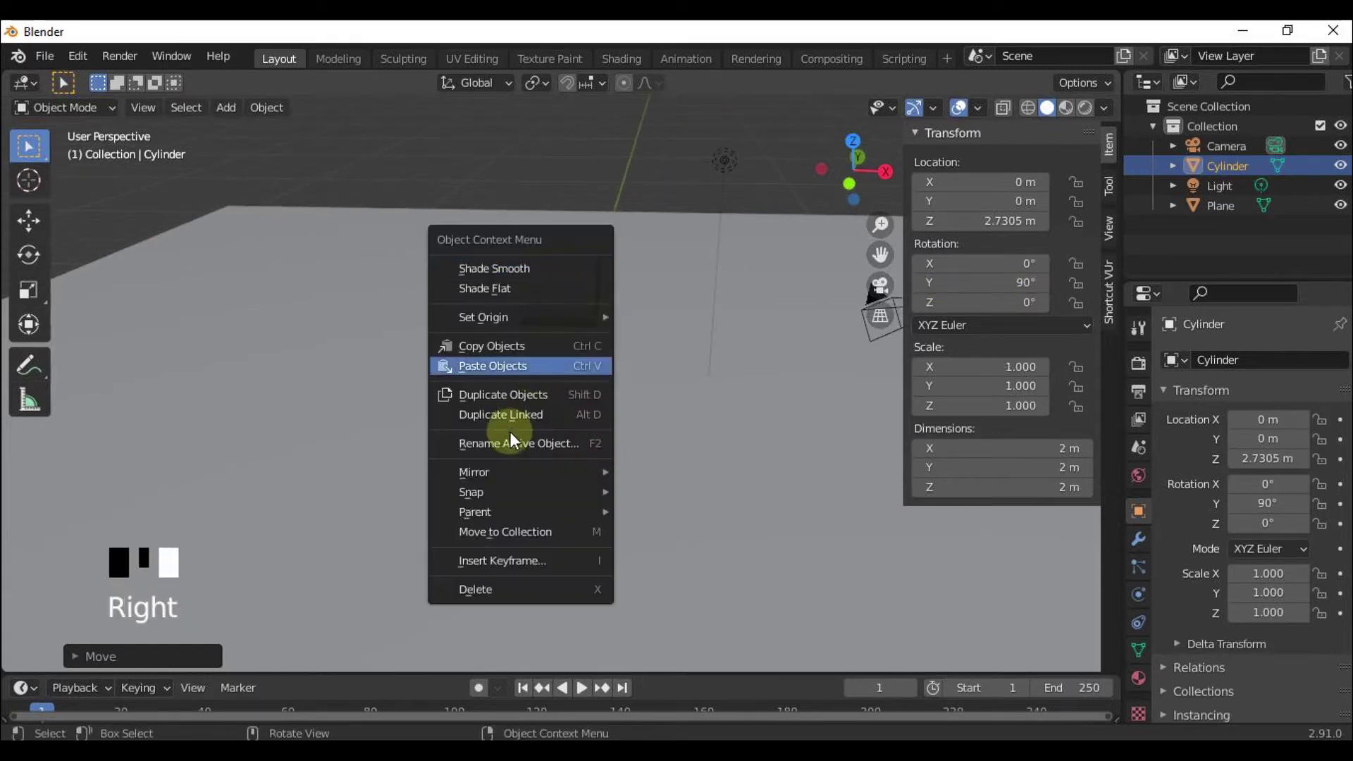
pyautogui.click(541, 271)
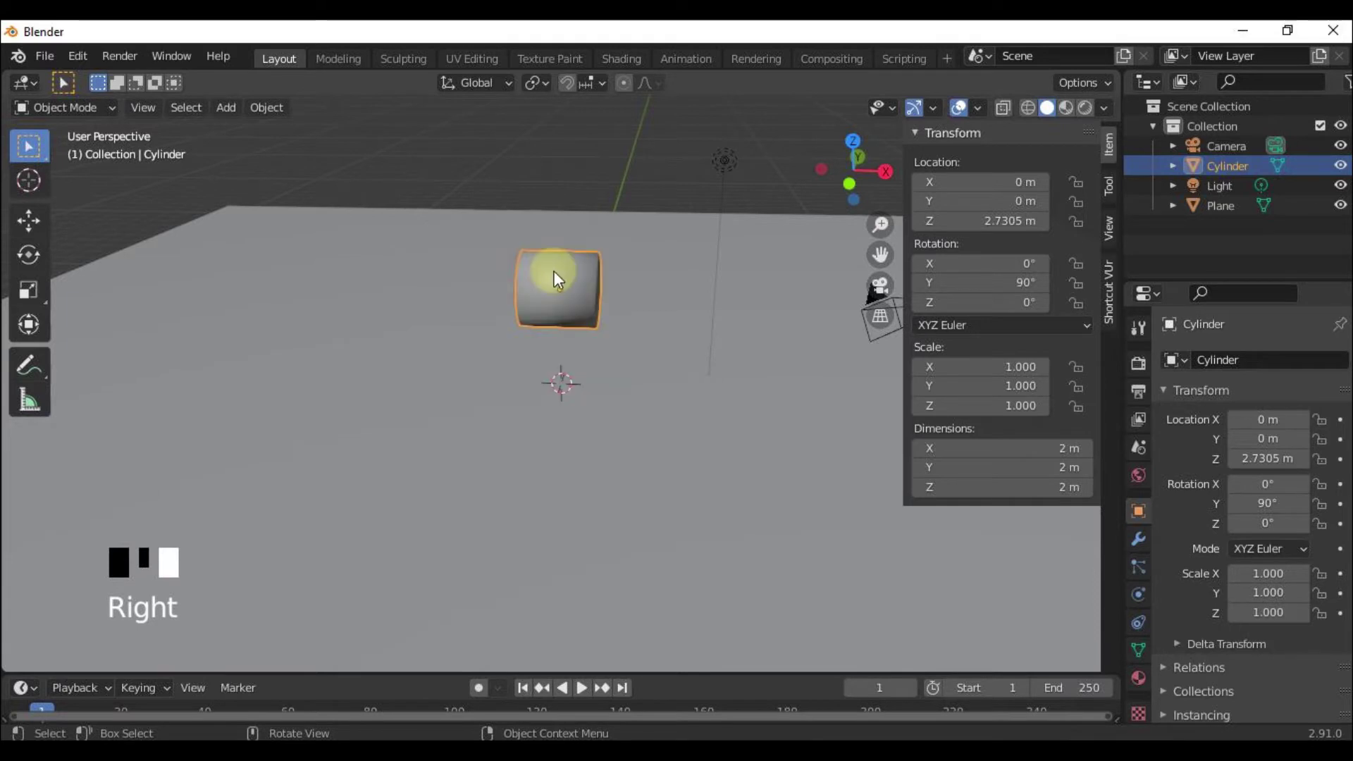
pyautogui.press('n')
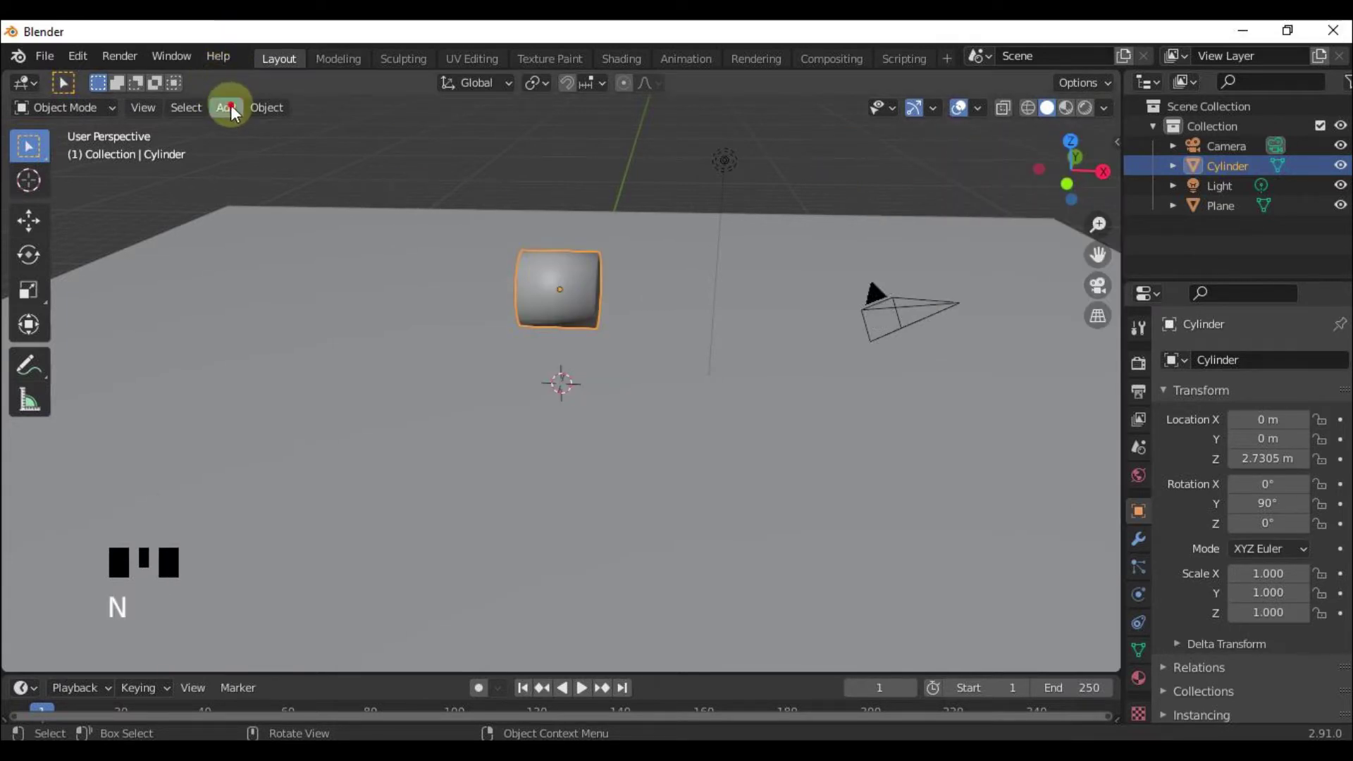
# Step: Add a smooth-shaded UV sphere above the cylinder at a Z location of about 5.86 m
pyautogui.click(227, 107)
pyautogui.moveTo(247, 131)
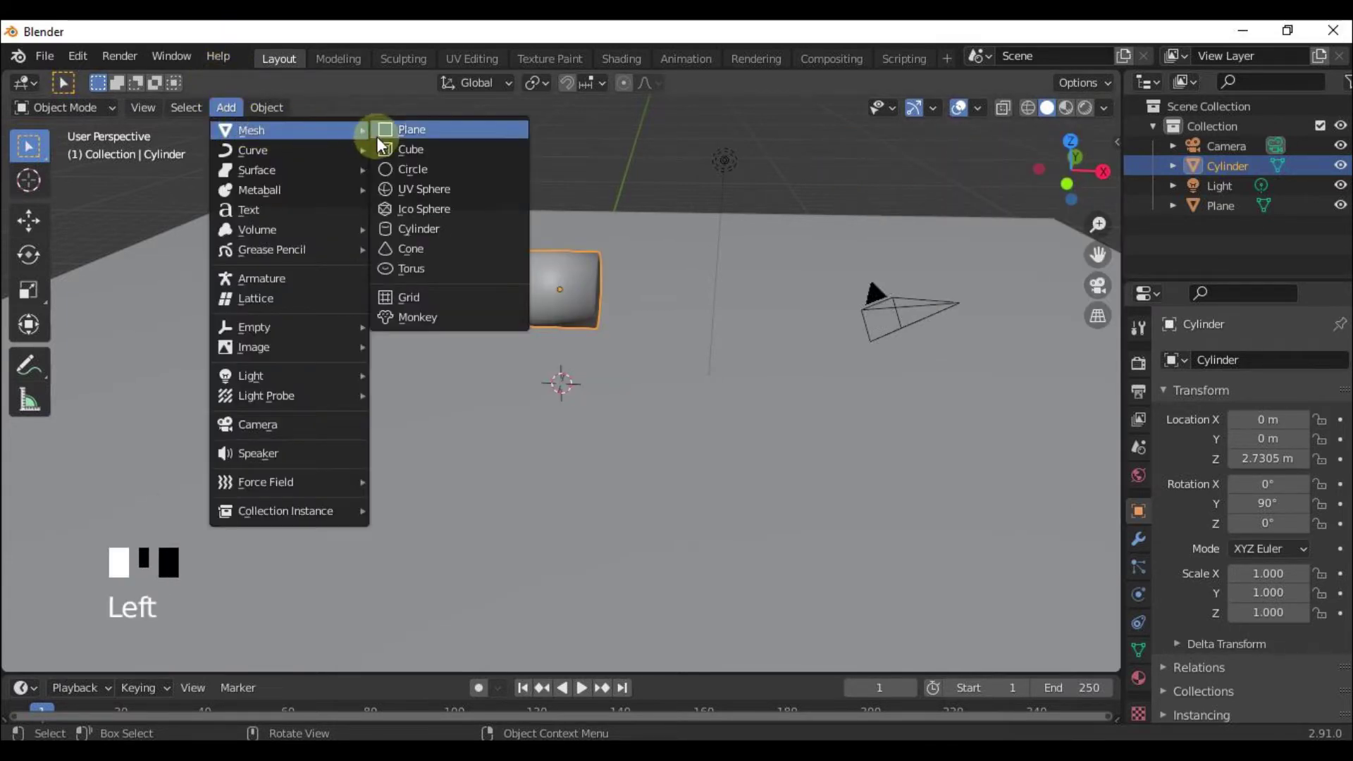
pyautogui.click(416, 191)
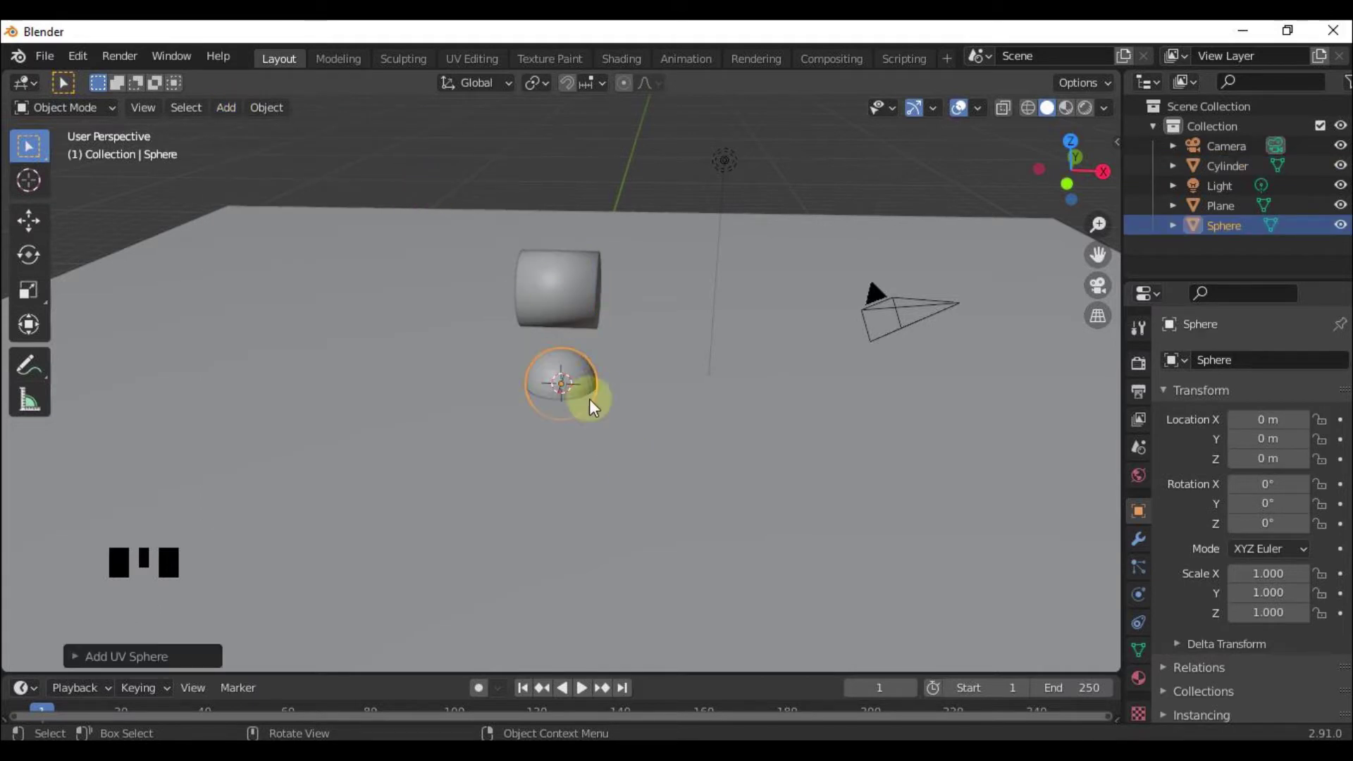
pyautogui.press('g')
pyautogui.press('z')
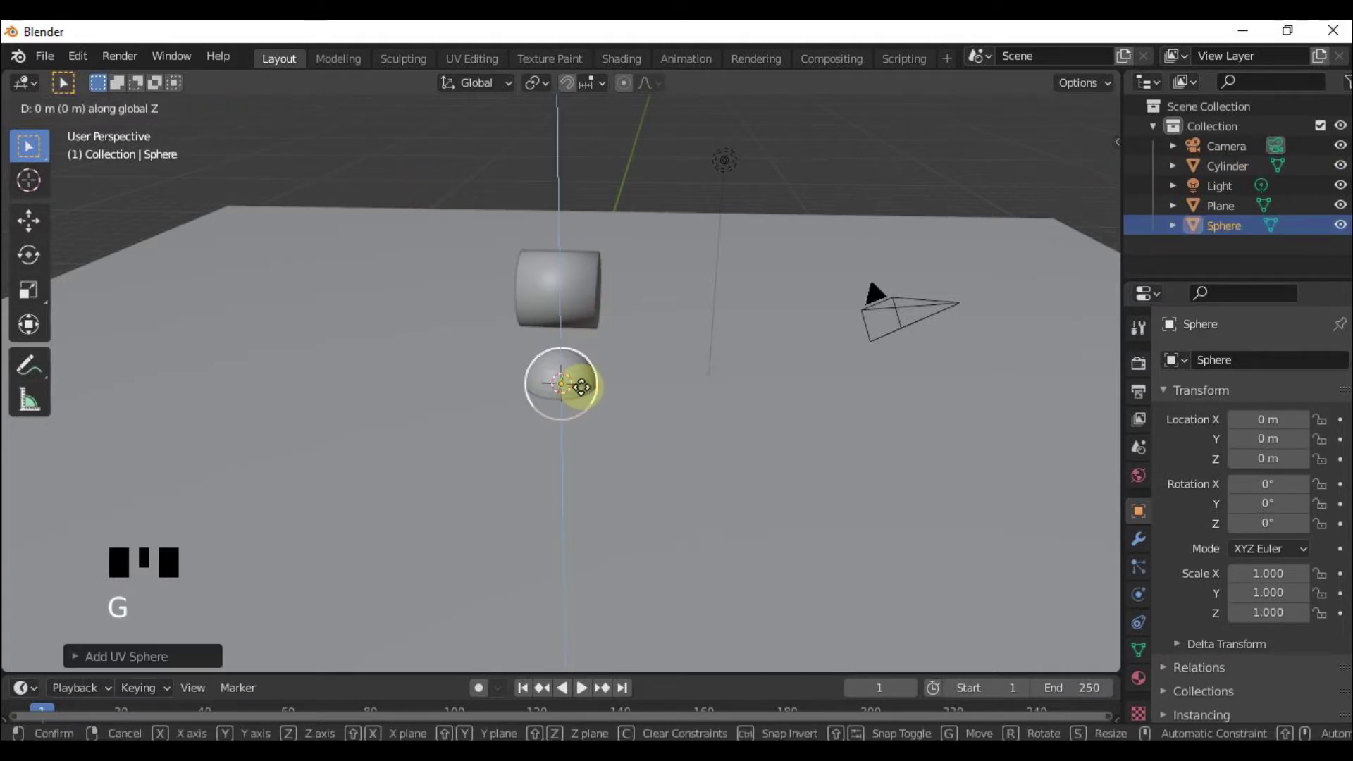
pyautogui.click(575, 167)
pyautogui.rightClick(574, 169)
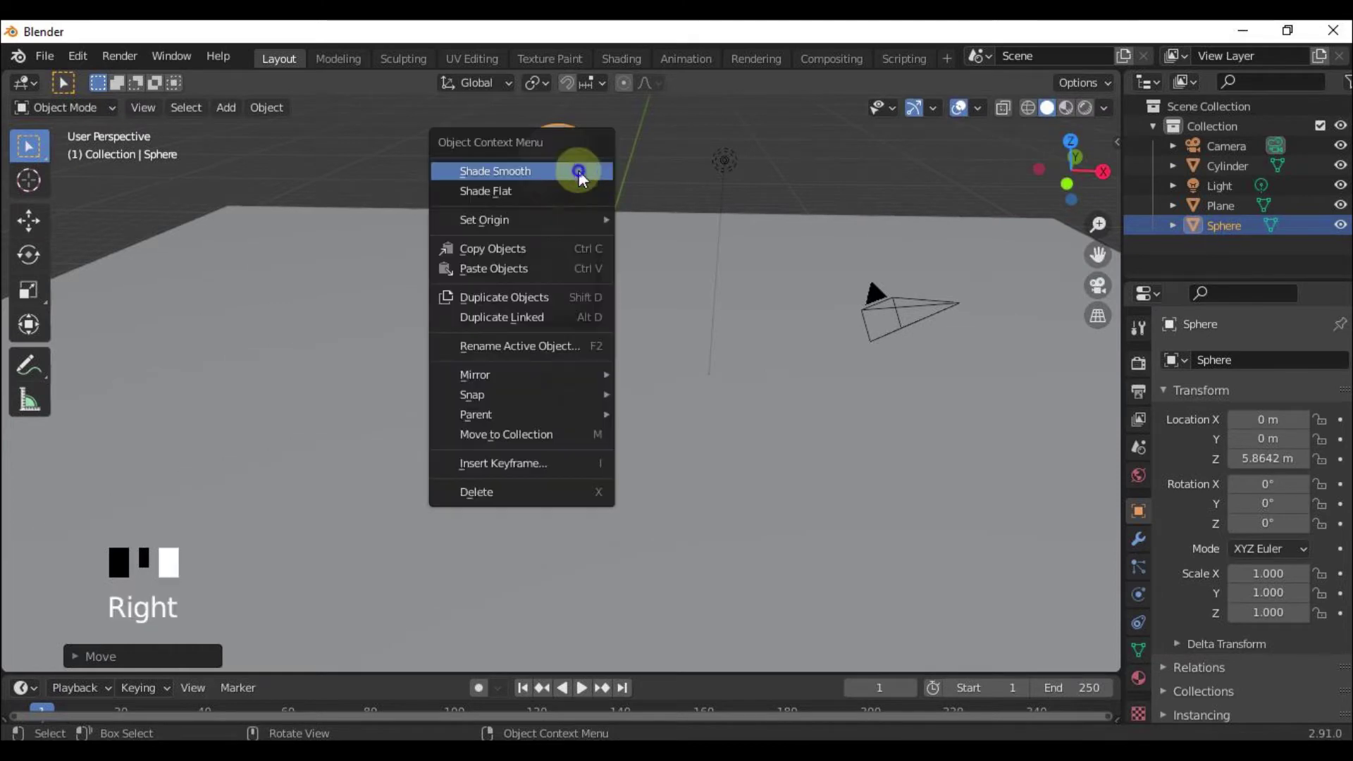
pyautogui.click(502, 187)
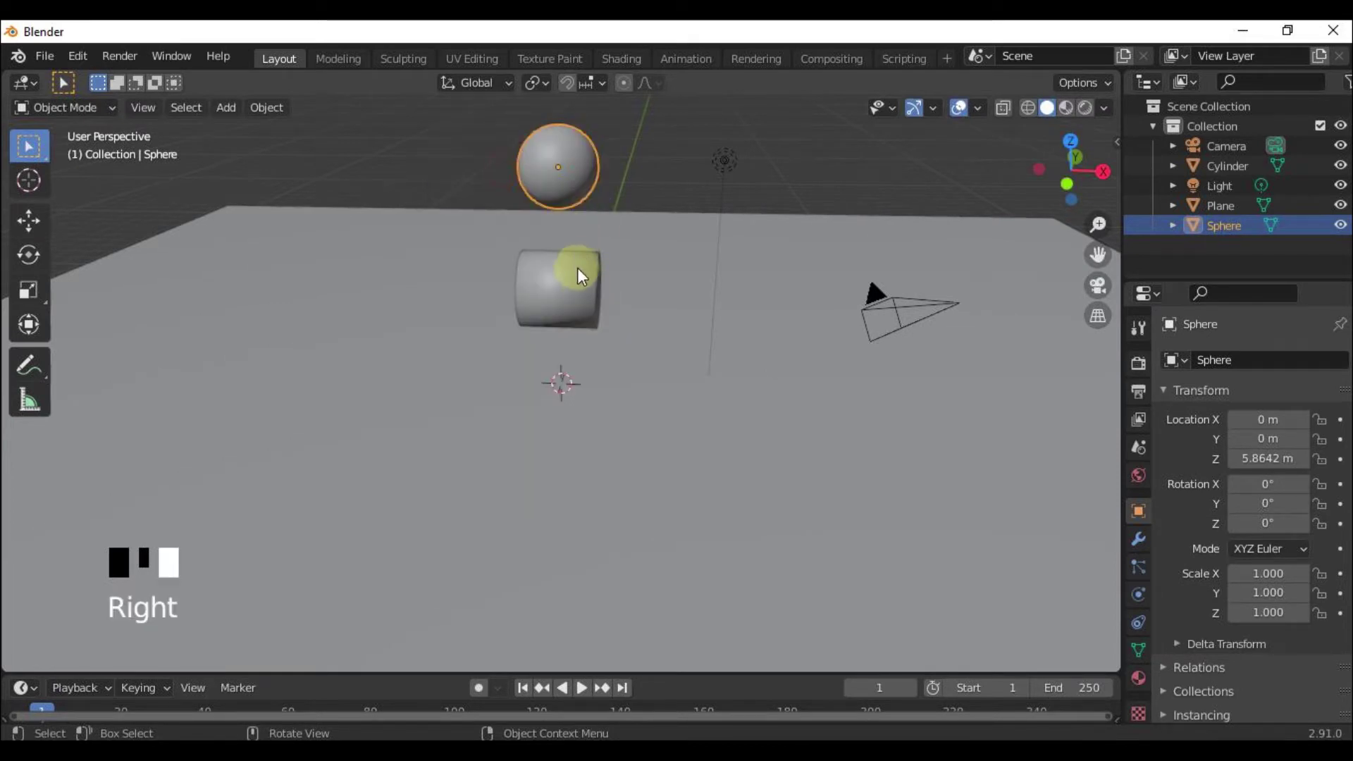
# Step: Stretch the cylinder about 4.5 times along global X, and scale it down uniformly to about 0.645
pyautogui.moveTo(578, 271)
pyautogui.mouseDown(button='middle')
pyautogui.moveTo(604, 296)
pyautogui.moveTo(538, 290)
pyautogui.moveTo(562, 281)
pyautogui.mouseUp(button='middle')
pyautogui.click(562, 282)
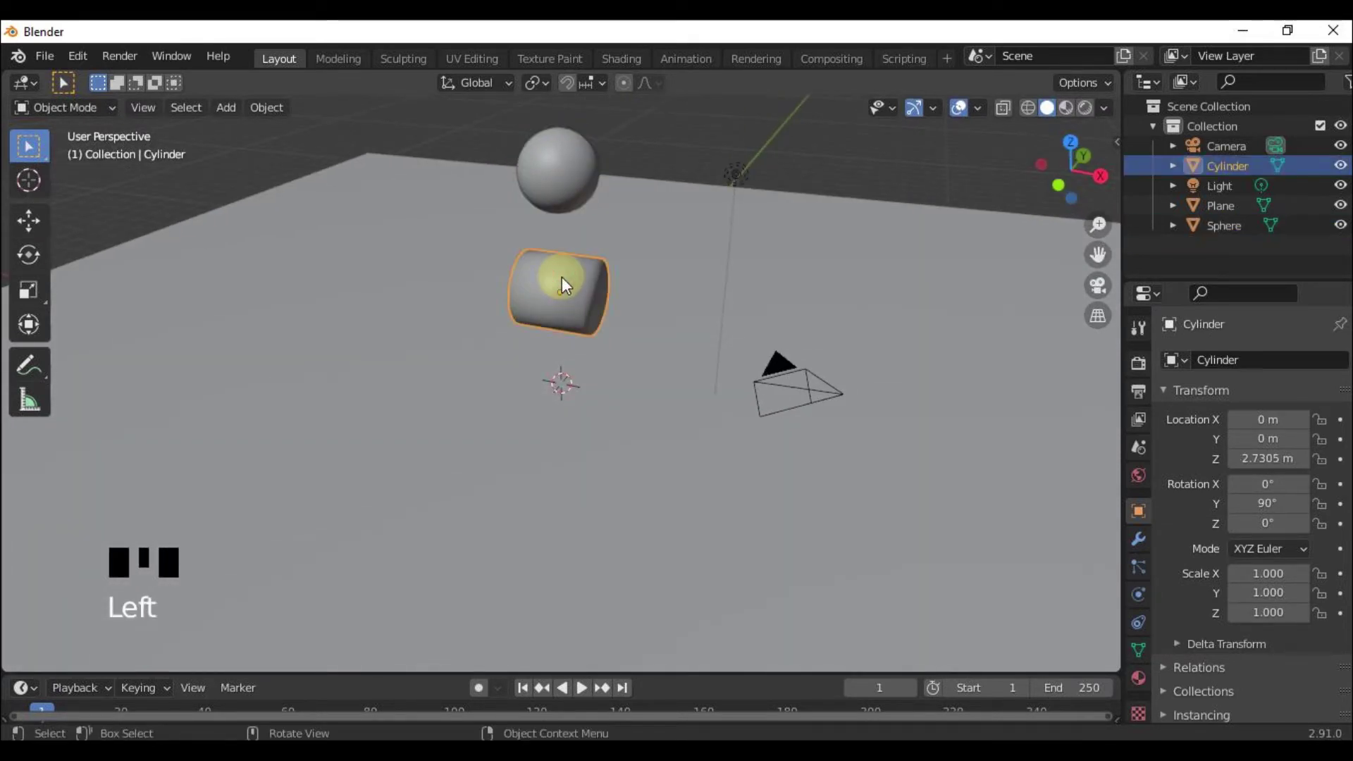
pyautogui.press('s')
pyautogui.press('y')
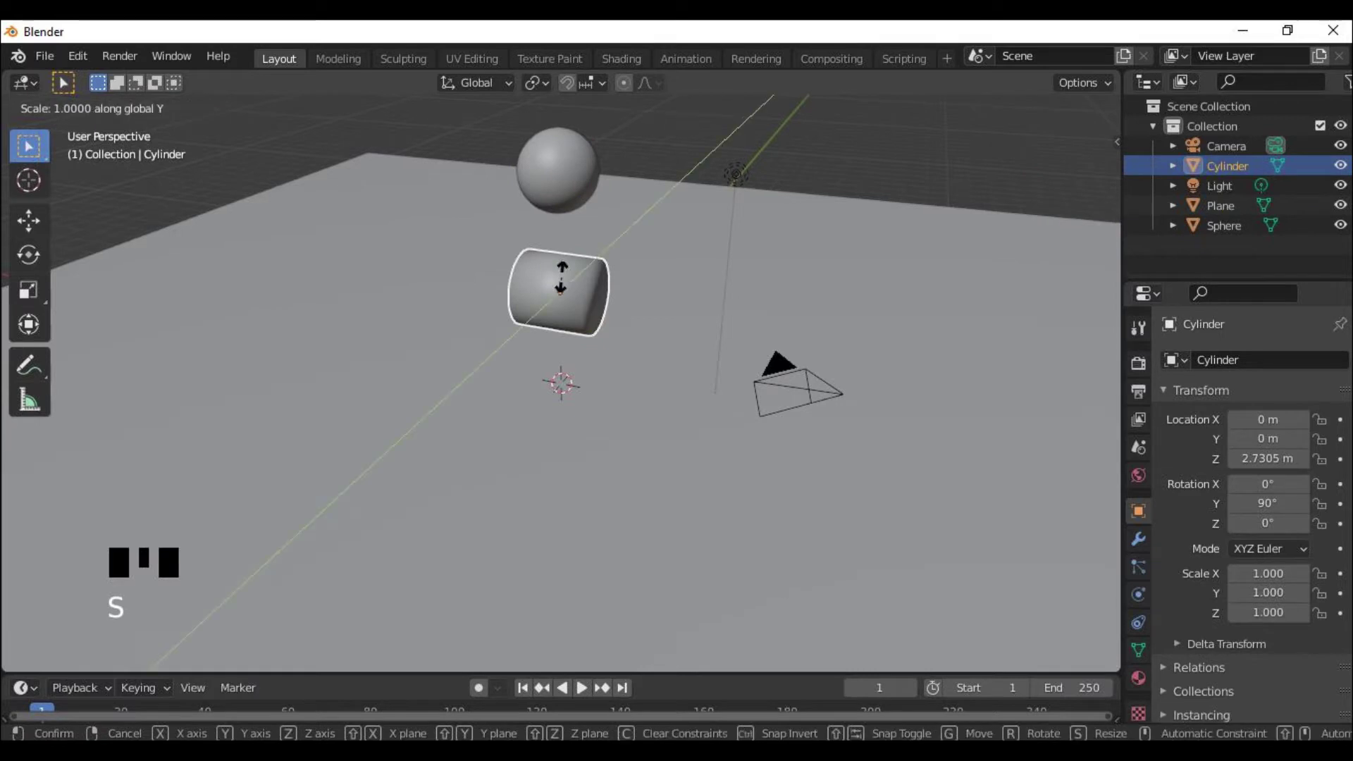
pyautogui.press('x')
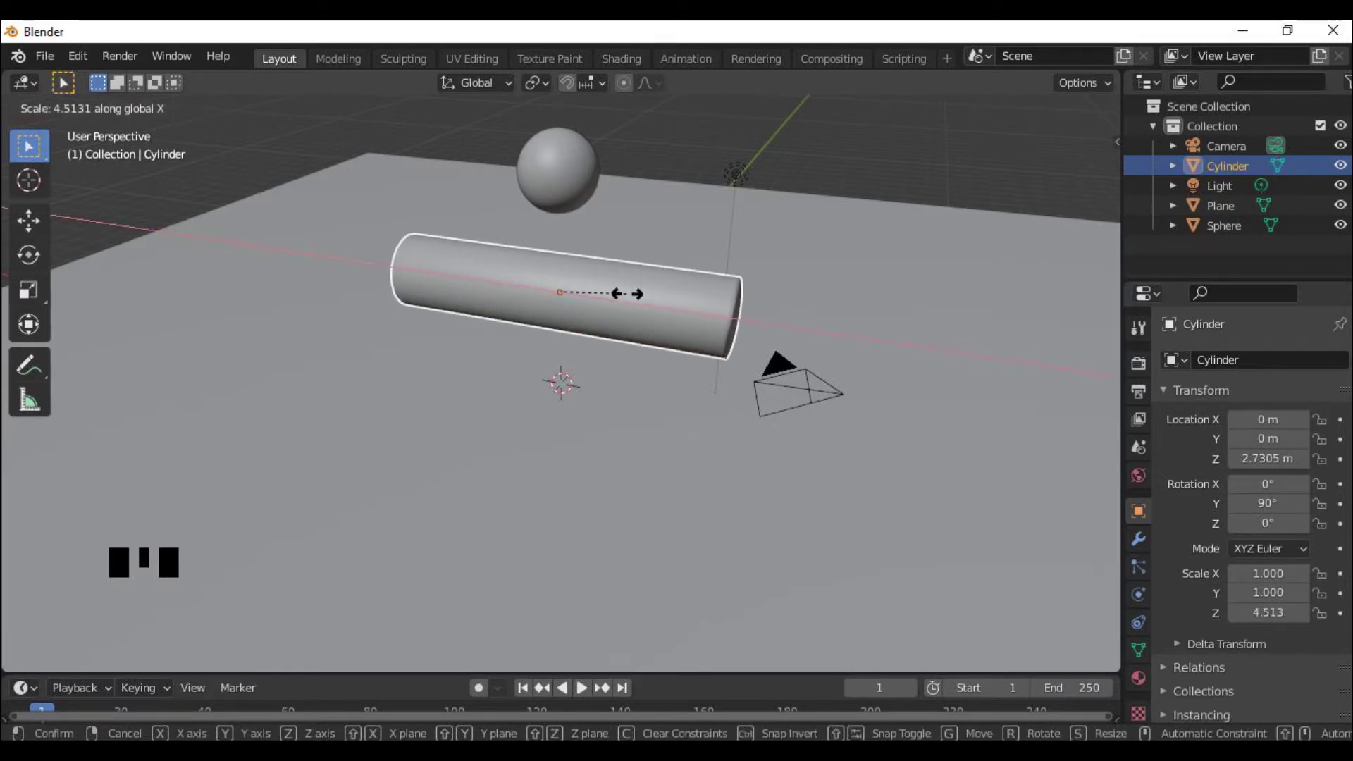
pyautogui.click(626, 295)
pyautogui.press('s')
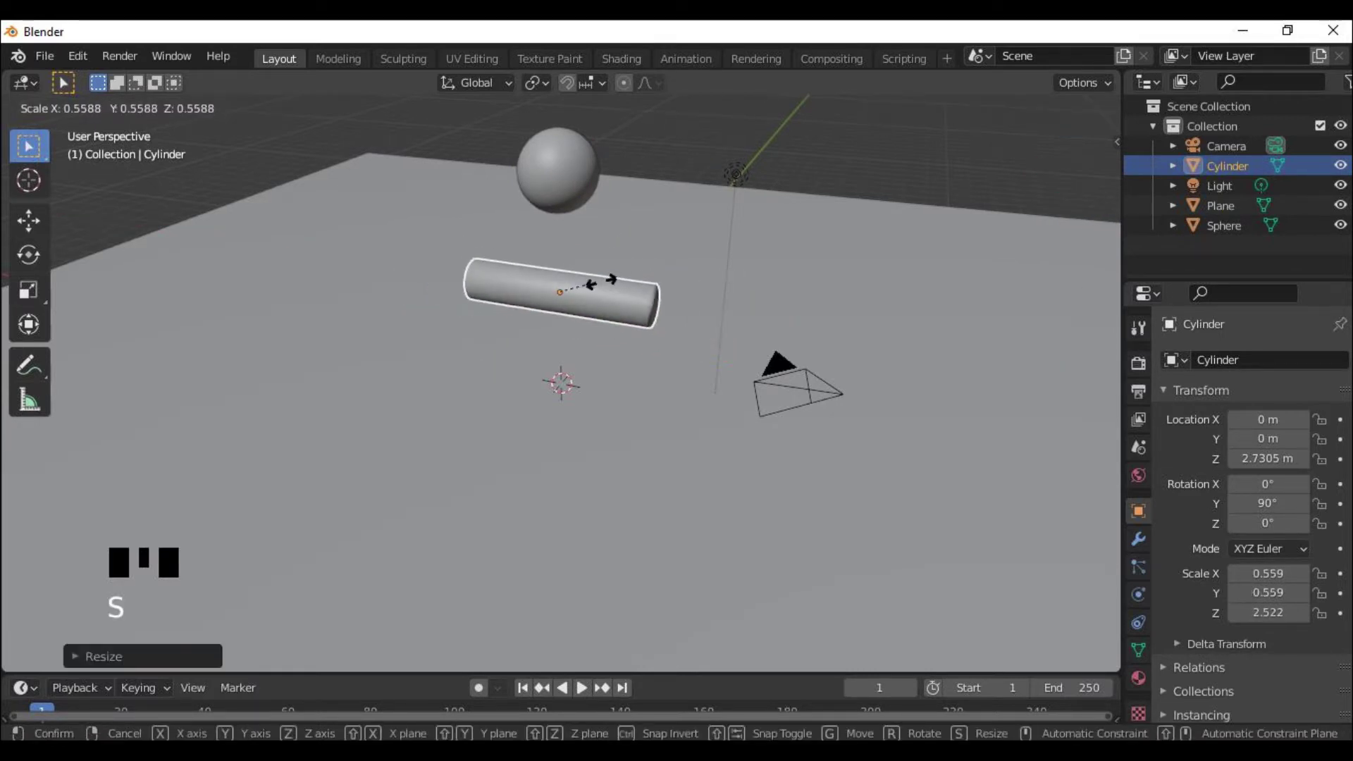
pyautogui.click(606, 290)
# Step: Move the cylinder to about 0.16 m on Y and raise it to about 3.45 m on Z, just below the sphere
pyautogui.moveTo(606, 290); pyautogui.dragTo(572, 279, button='middle')
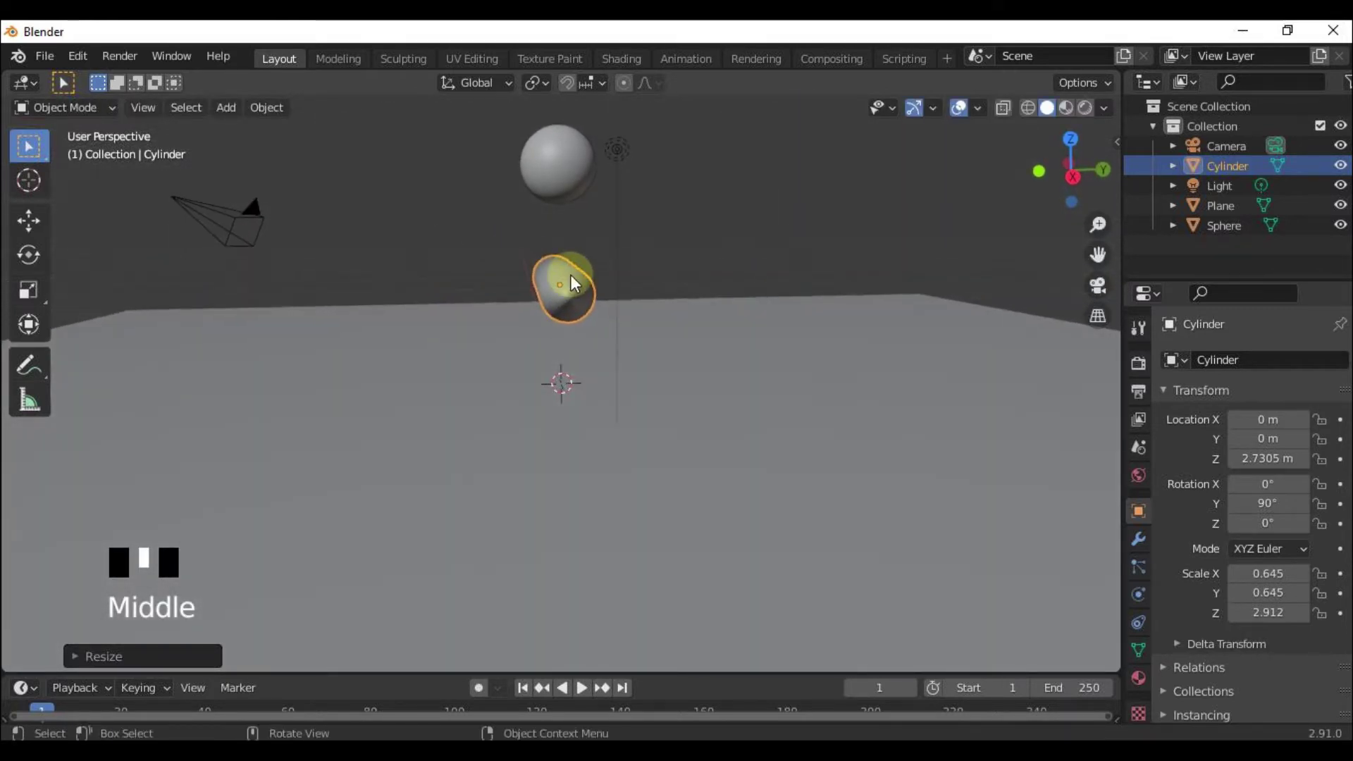
pyautogui.press('g')
pyautogui.press('x')
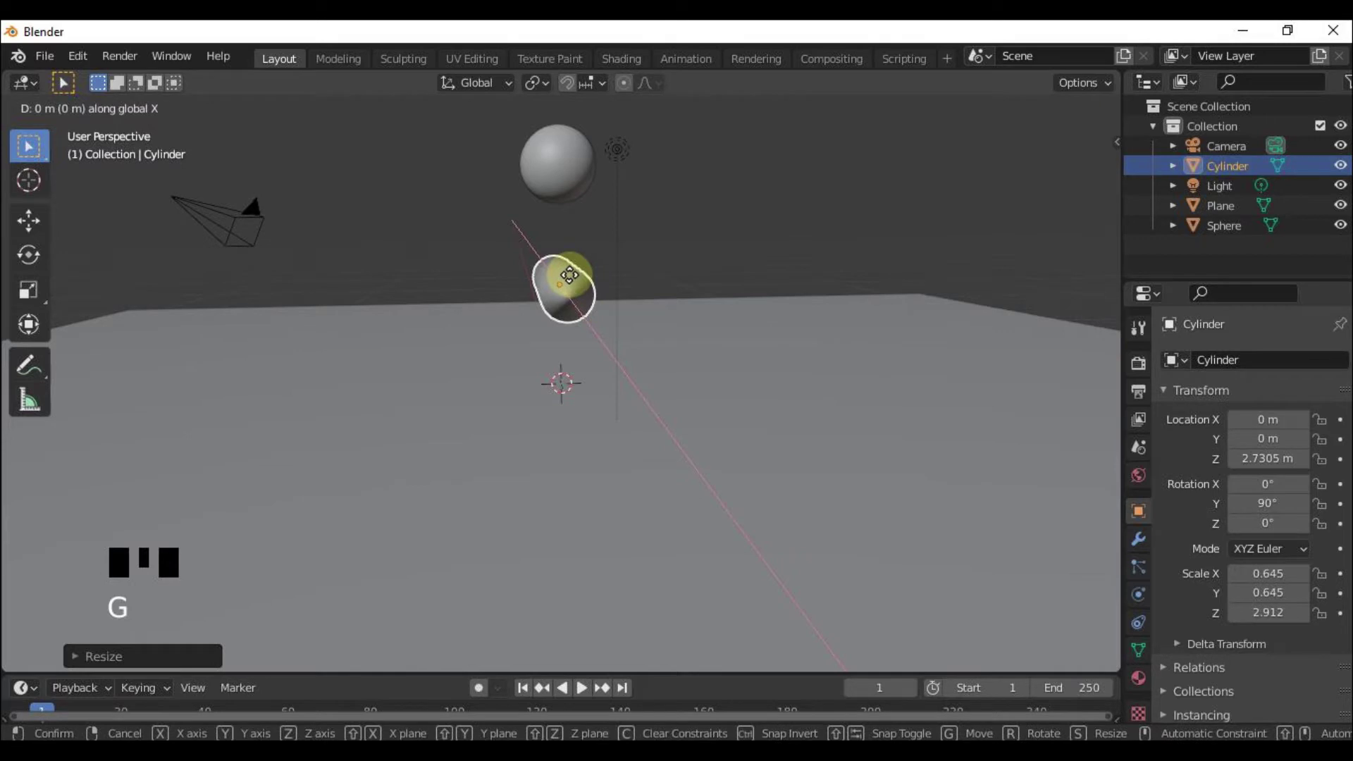
pyautogui.press('y')
pyautogui.click(579, 284)
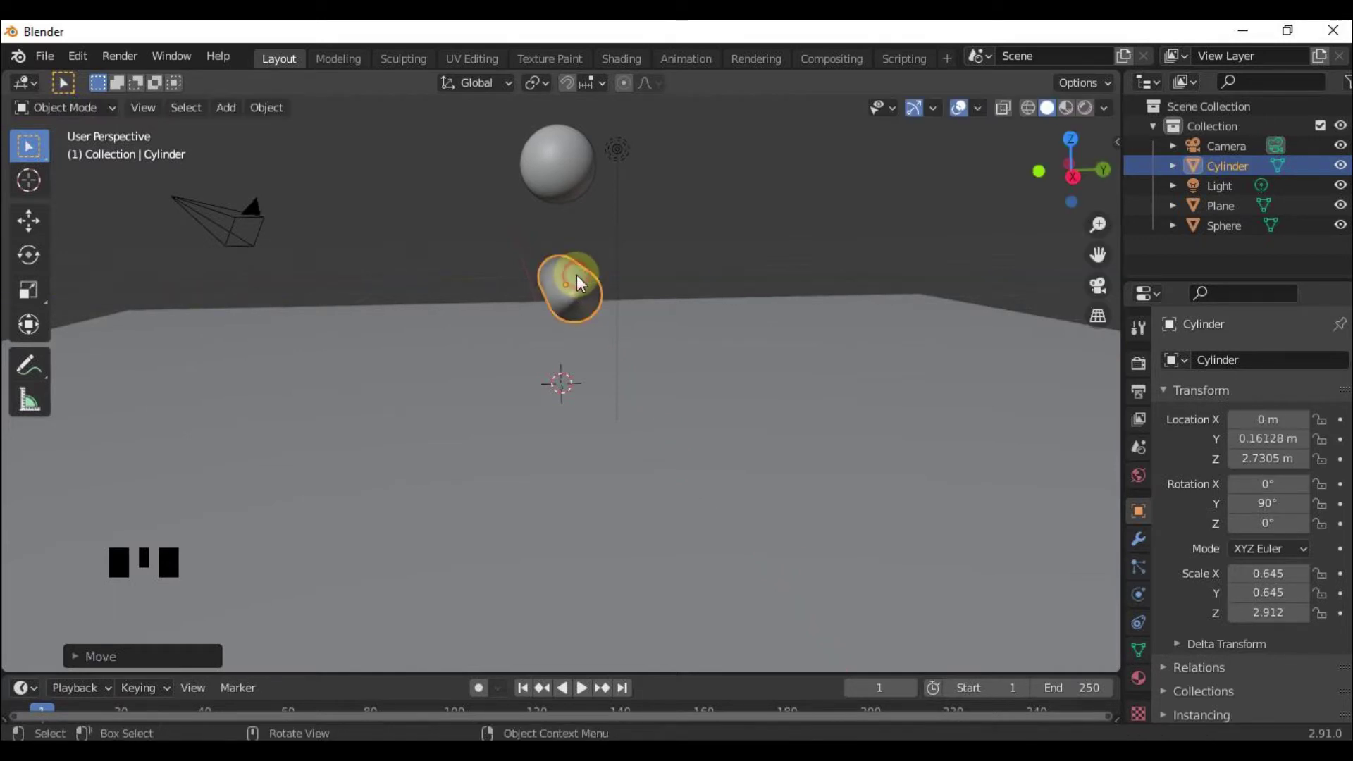
pyautogui.press('g')
pyautogui.press('z')
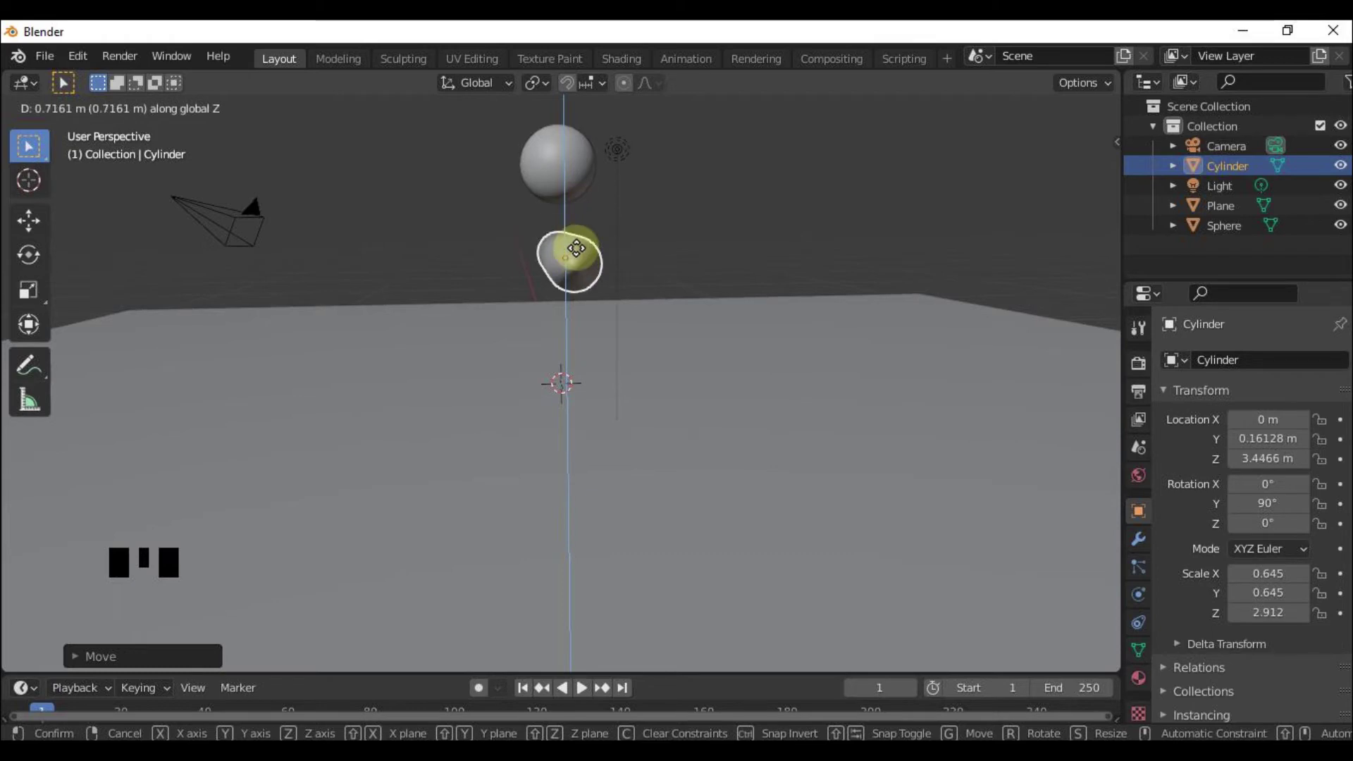
pyautogui.click(577, 248)
# Step: Enable Collision physics on both the plane and the cylinder
pyautogui.moveTo(577, 248); pyautogui.dragTo(751, 318, button='middle')
pyautogui.click(885, 320)
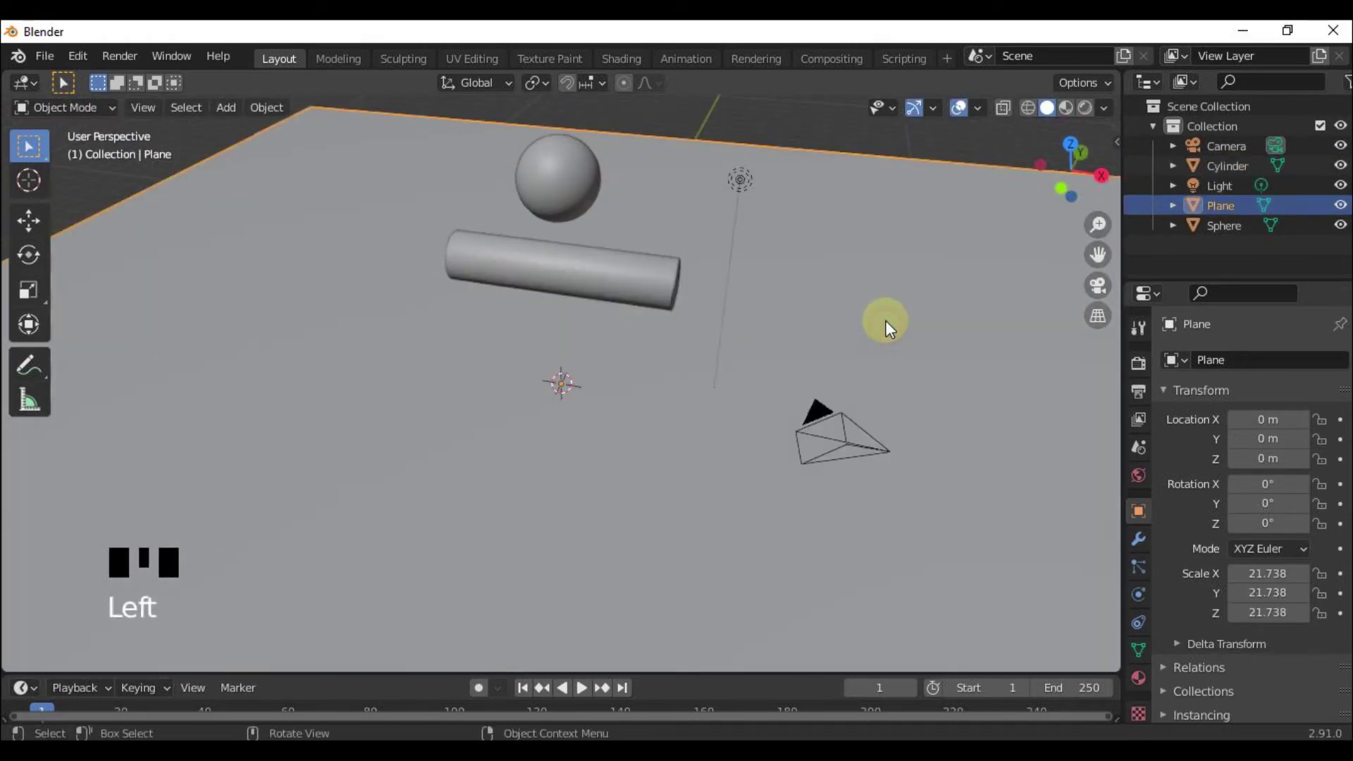
pyautogui.click(1131, 588)
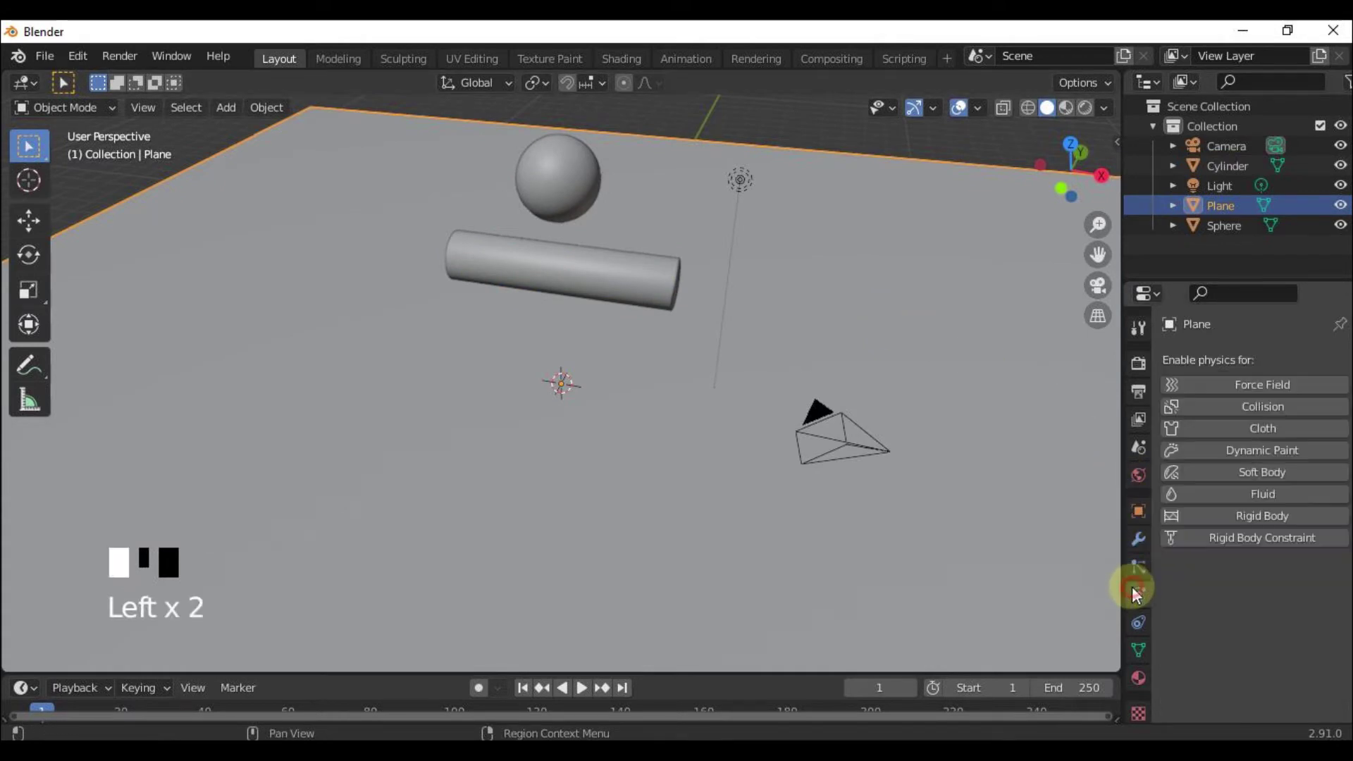
pyautogui.click(1246, 409)
pyautogui.click(585, 280)
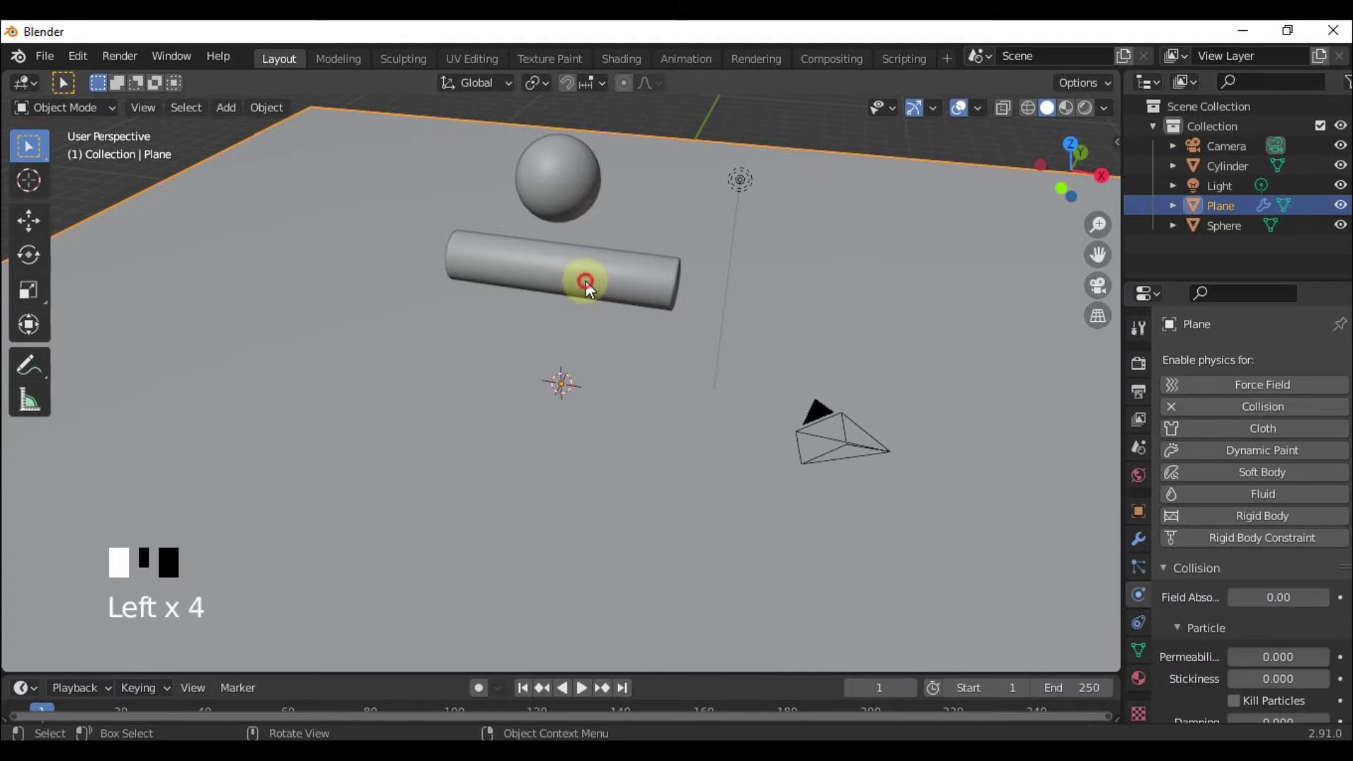
pyautogui.click(1261, 411)
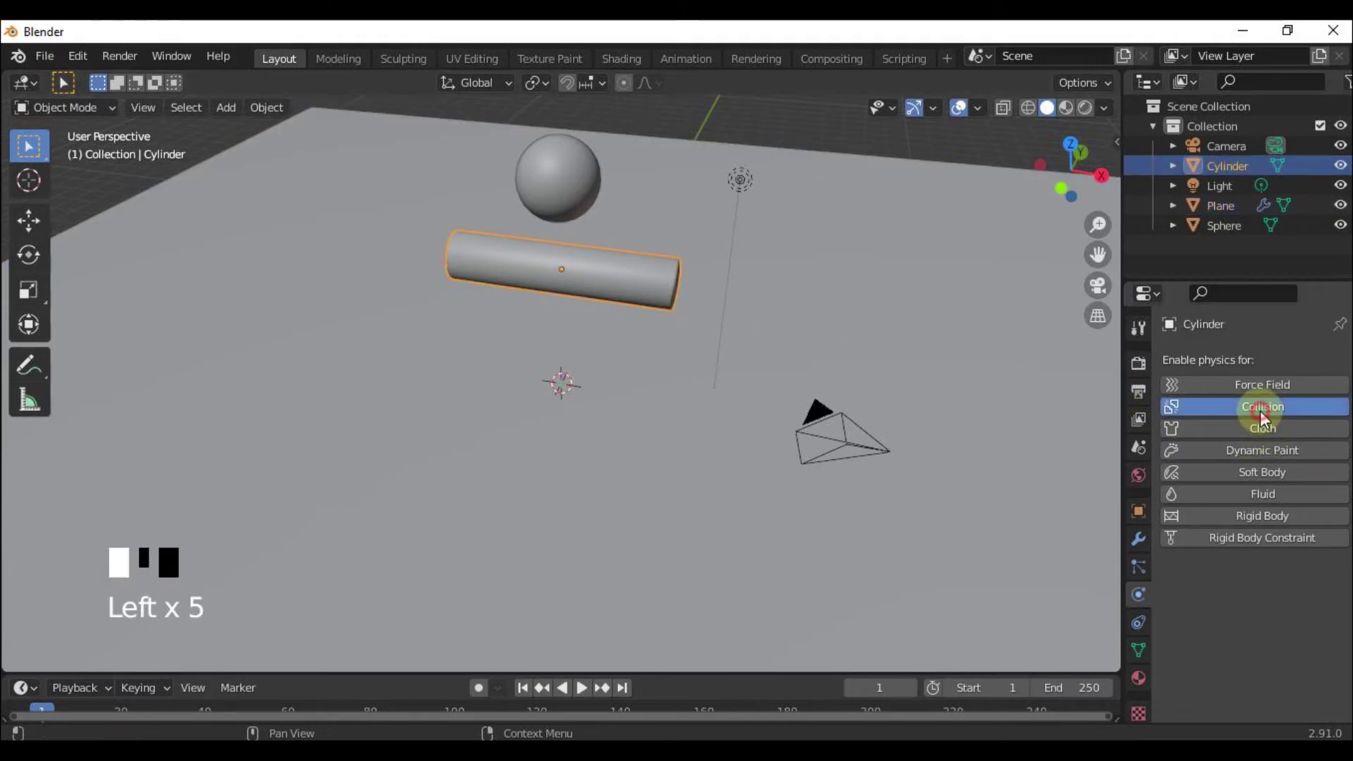
# Step: Enable Cloth physics on the sphere and set its bending stiffness to 5
pyautogui.click(552, 193)
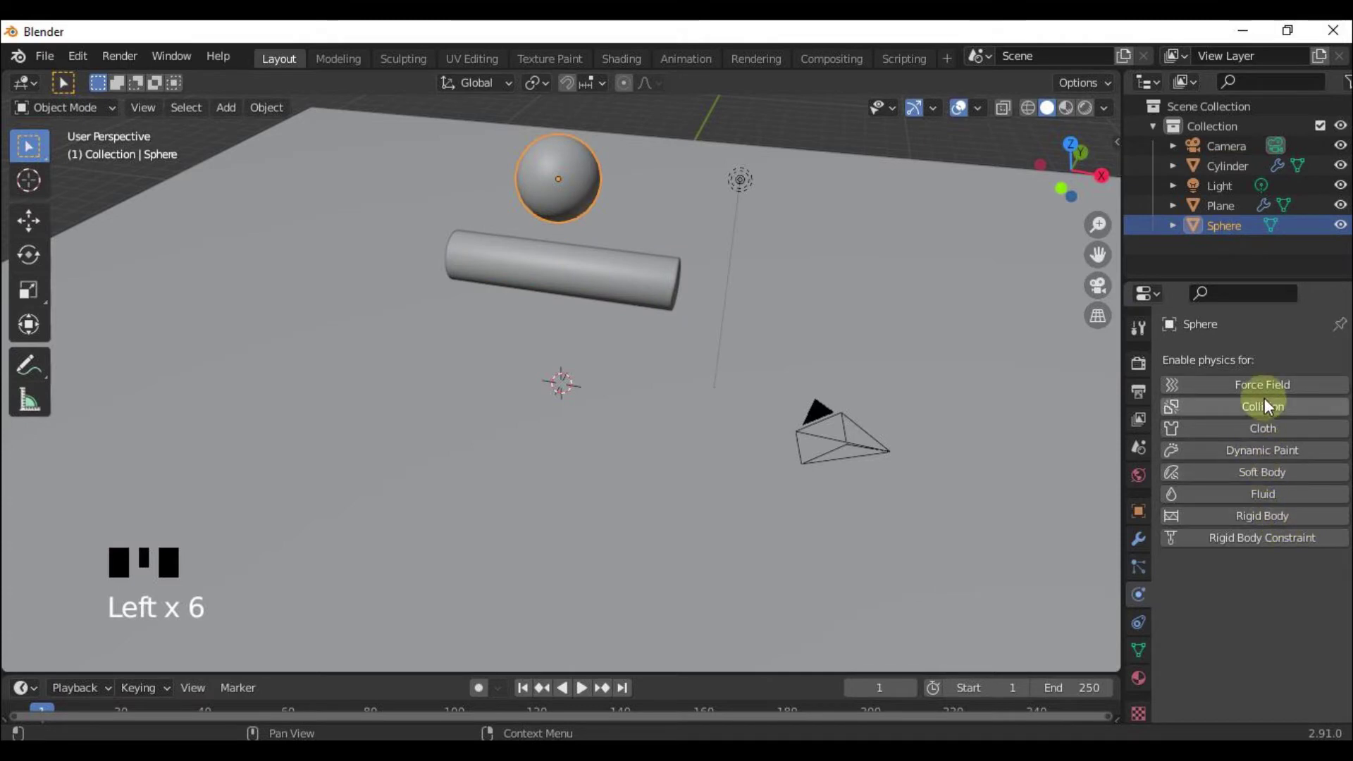
pyautogui.click(1265, 425)
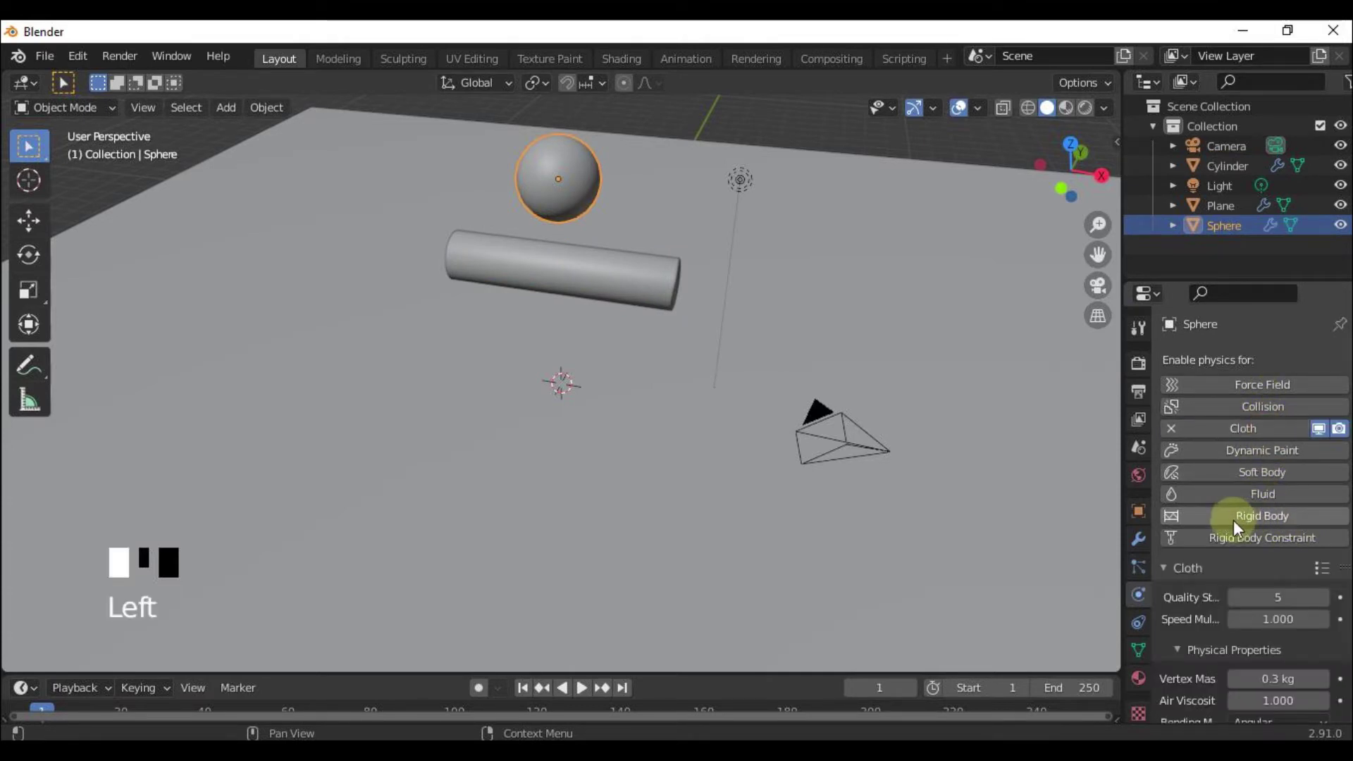
pyautogui.scroll(-4, 1228, 517)
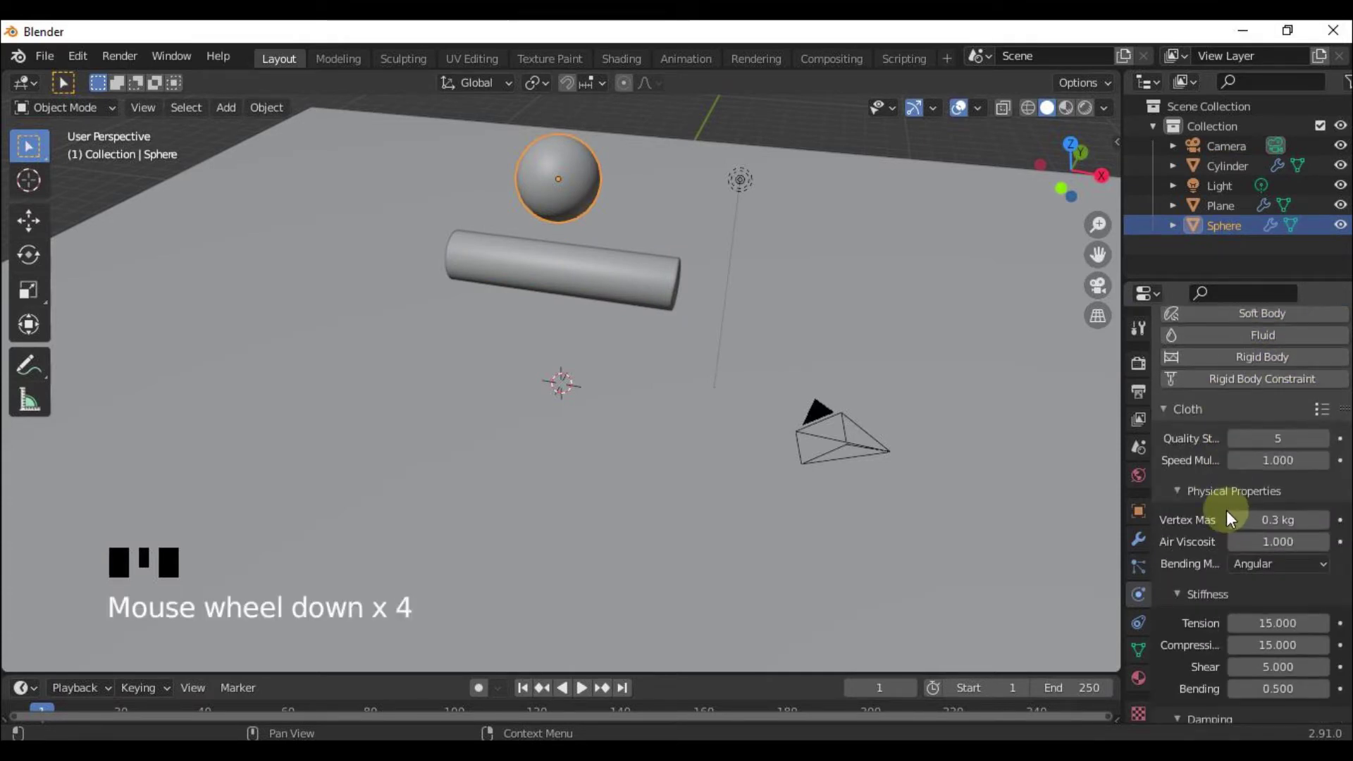
pyautogui.scroll(-4, 1226, 518)
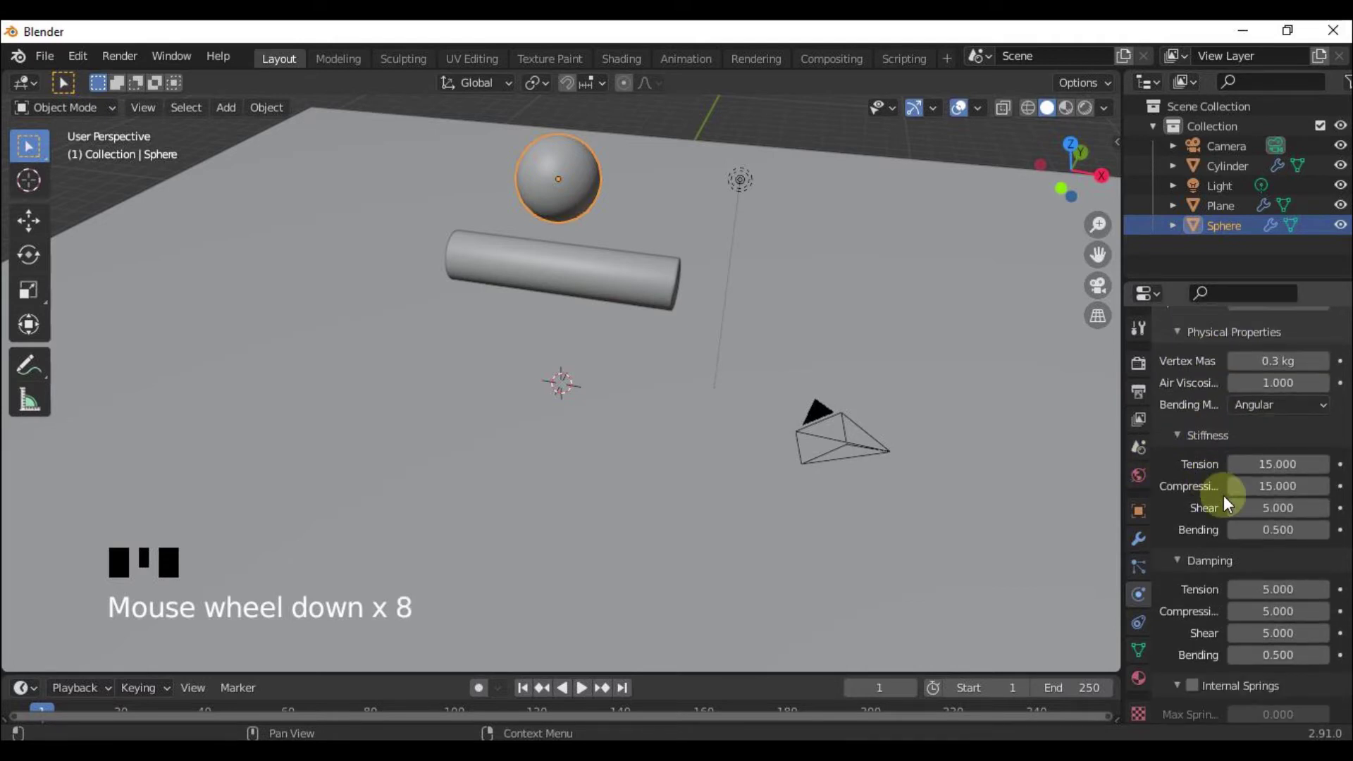
pyautogui.scroll(-1, 1223, 504)
pyautogui.click(1272, 486)
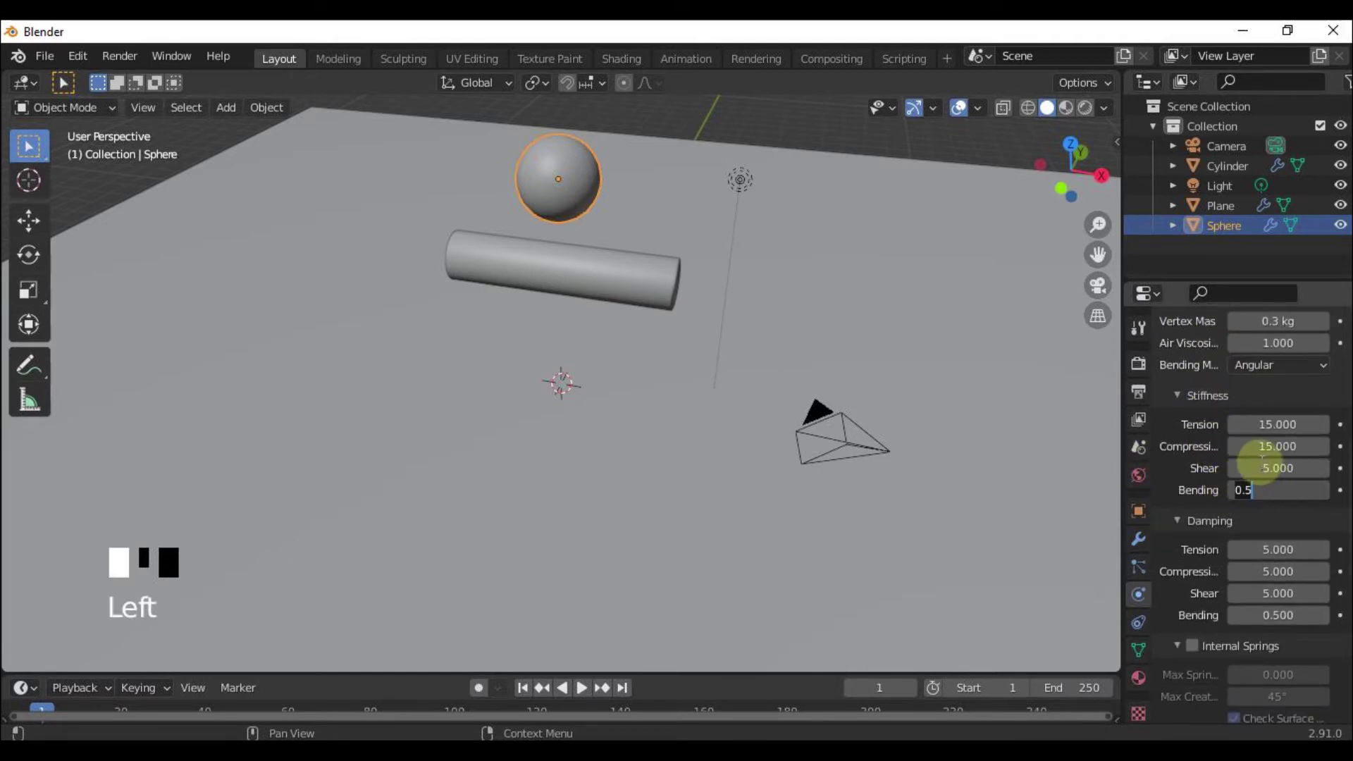
pyautogui.press('Return')
# Step: Play the cloth simulation to check how the sphere falls over the cylinder, and return to frame 0
pyautogui.moveTo(952, 459); pyautogui.dragTo(1111, 447, button='middle')
pyautogui.press('space')
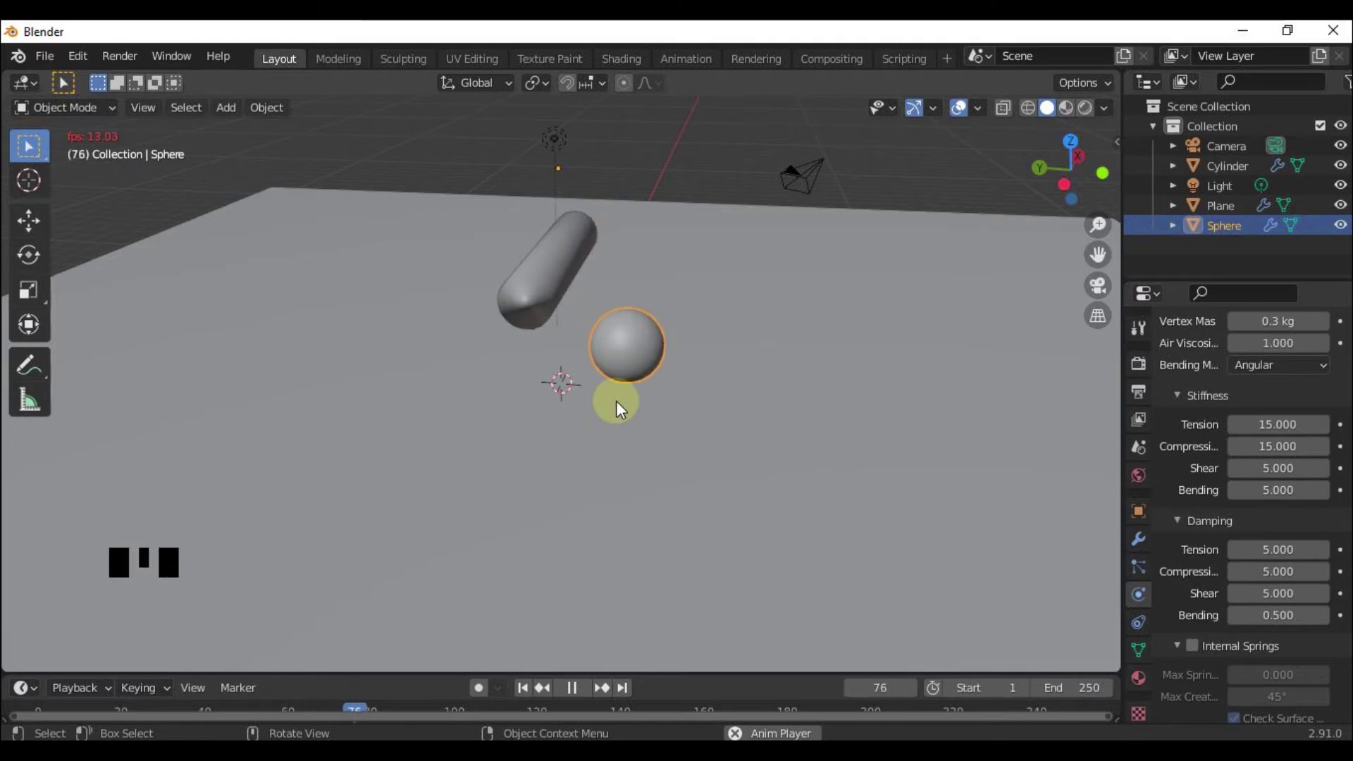
pyautogui.press('space')
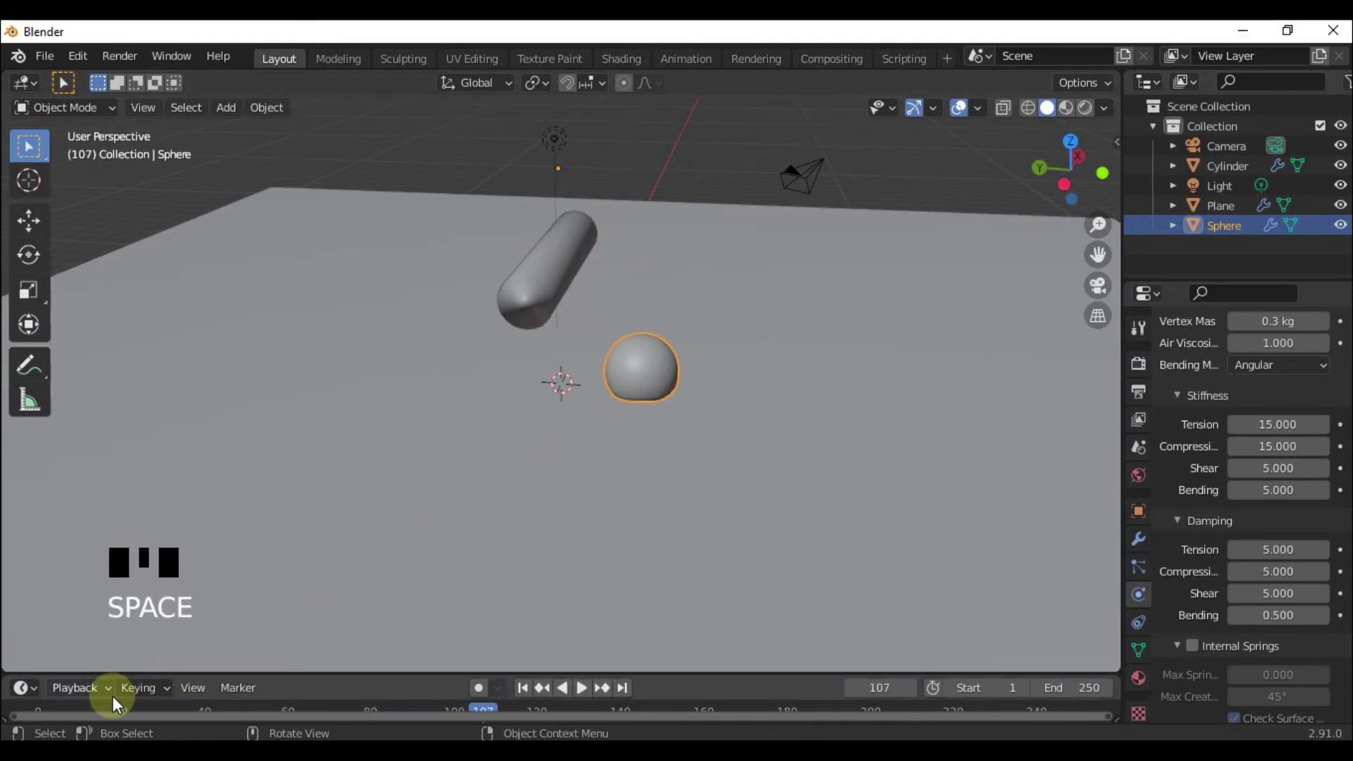
pyautogui.click(117, 708)
pyautogui.click(60, 709)
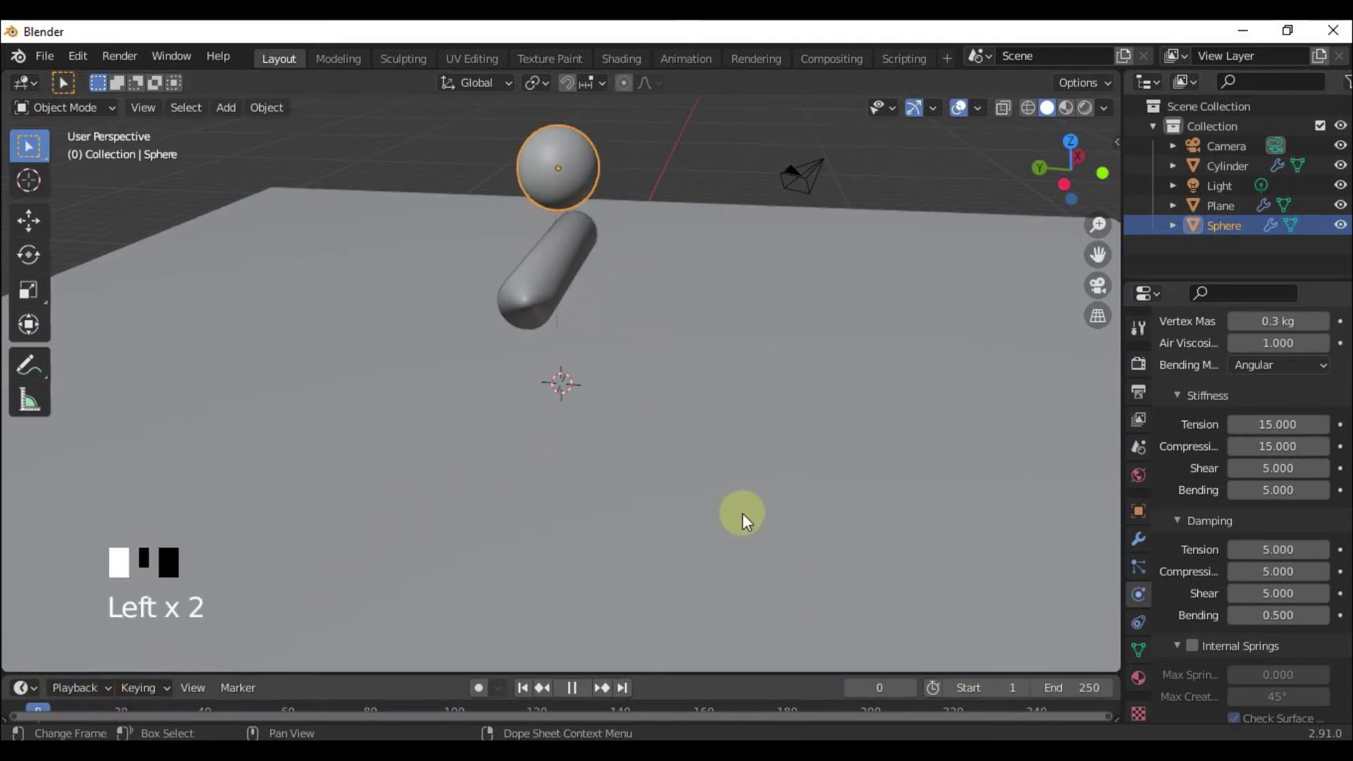
pyautogui.moveTo(713, 397); pyautogui.dragTo(619, 396, button='middle')
pyautogui.scroll(-1, 619, 396)
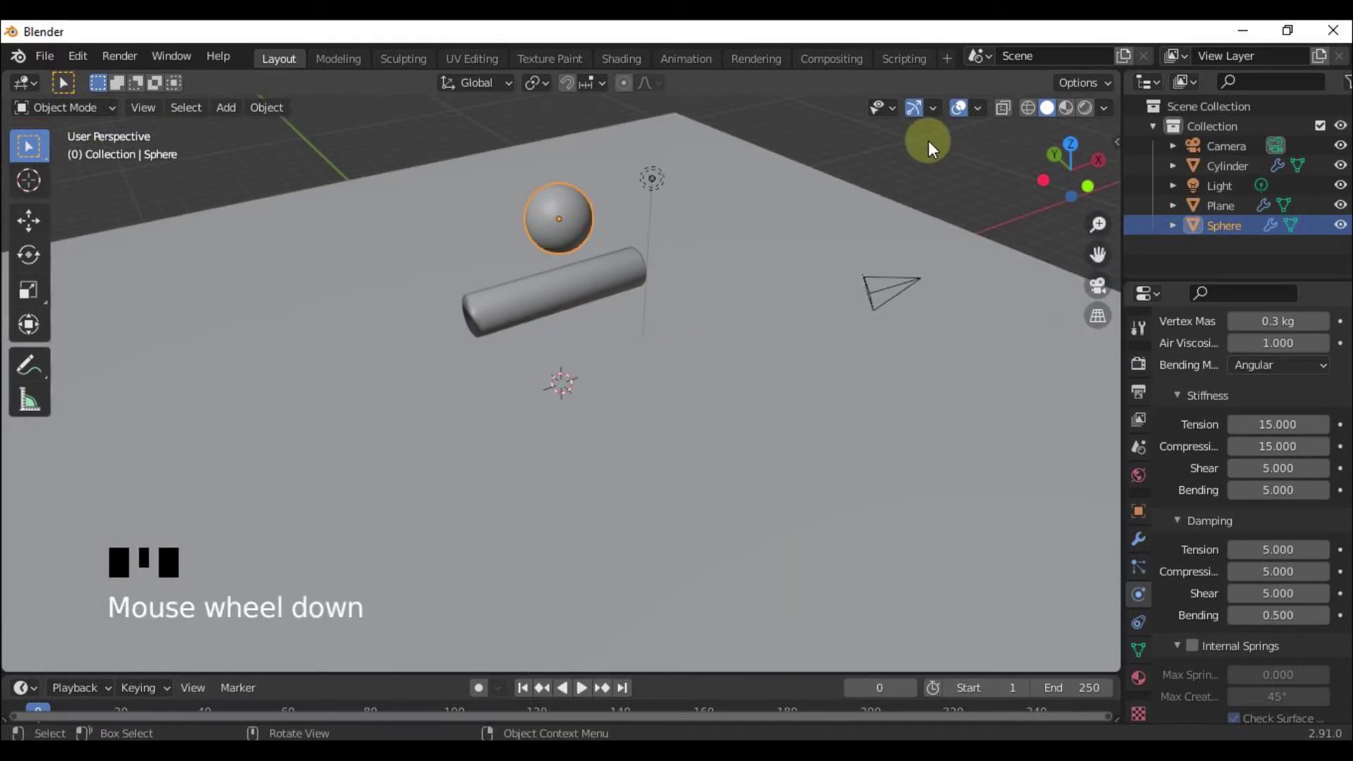
# Step: Switch the viewport to rendered shading and delete the light from the scene
pyautogui.click(1085, 107)
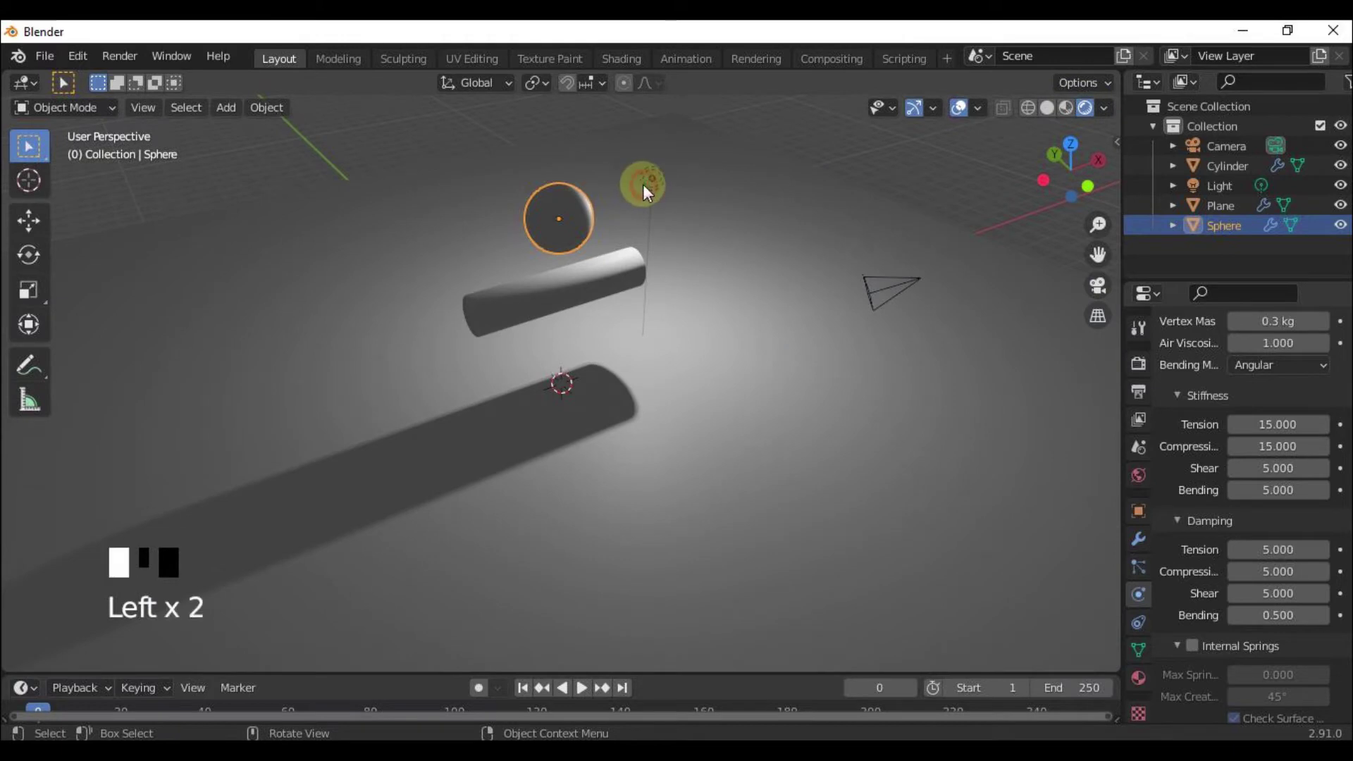
pyautogui.click(643, 184)
pyautogui.press('Delete')
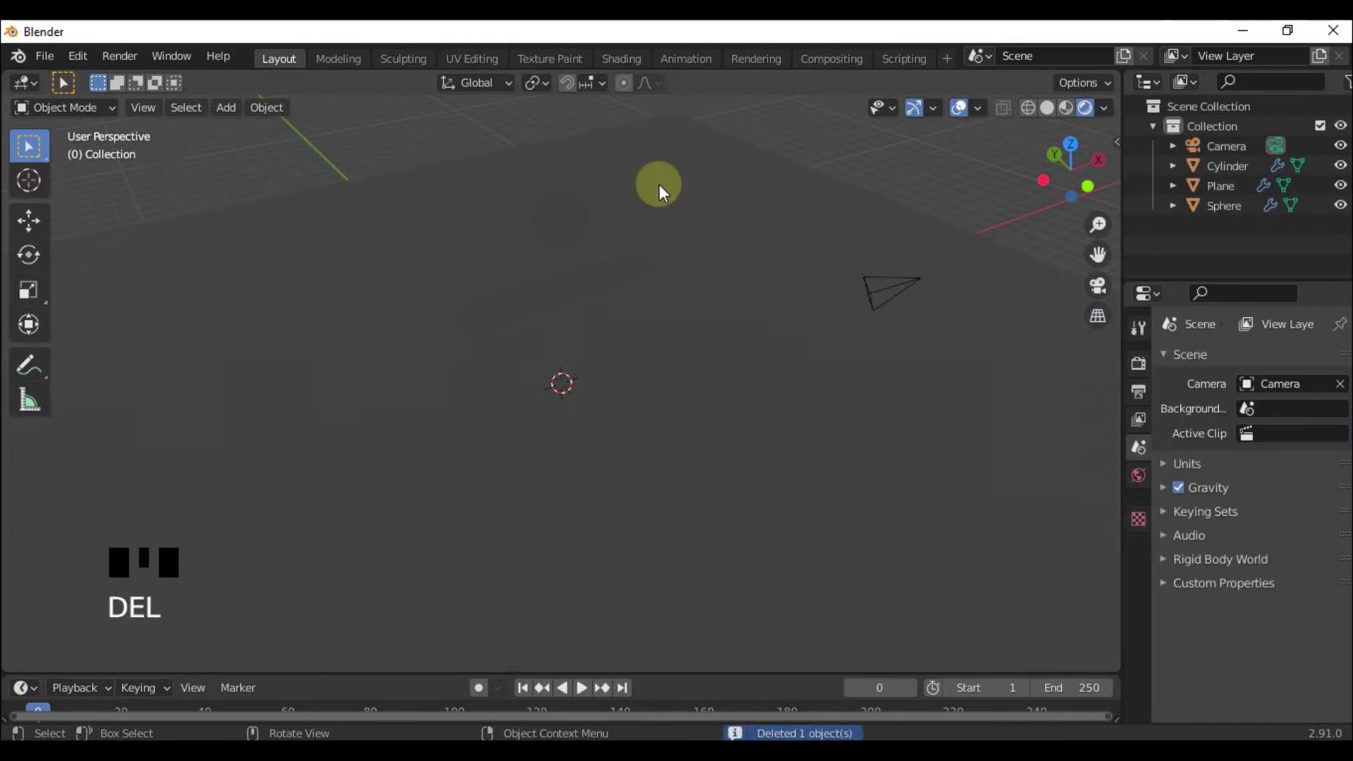
pyautogui.moveTo(709, 320); pyautogui.dragTo(732, 306, button='middle')
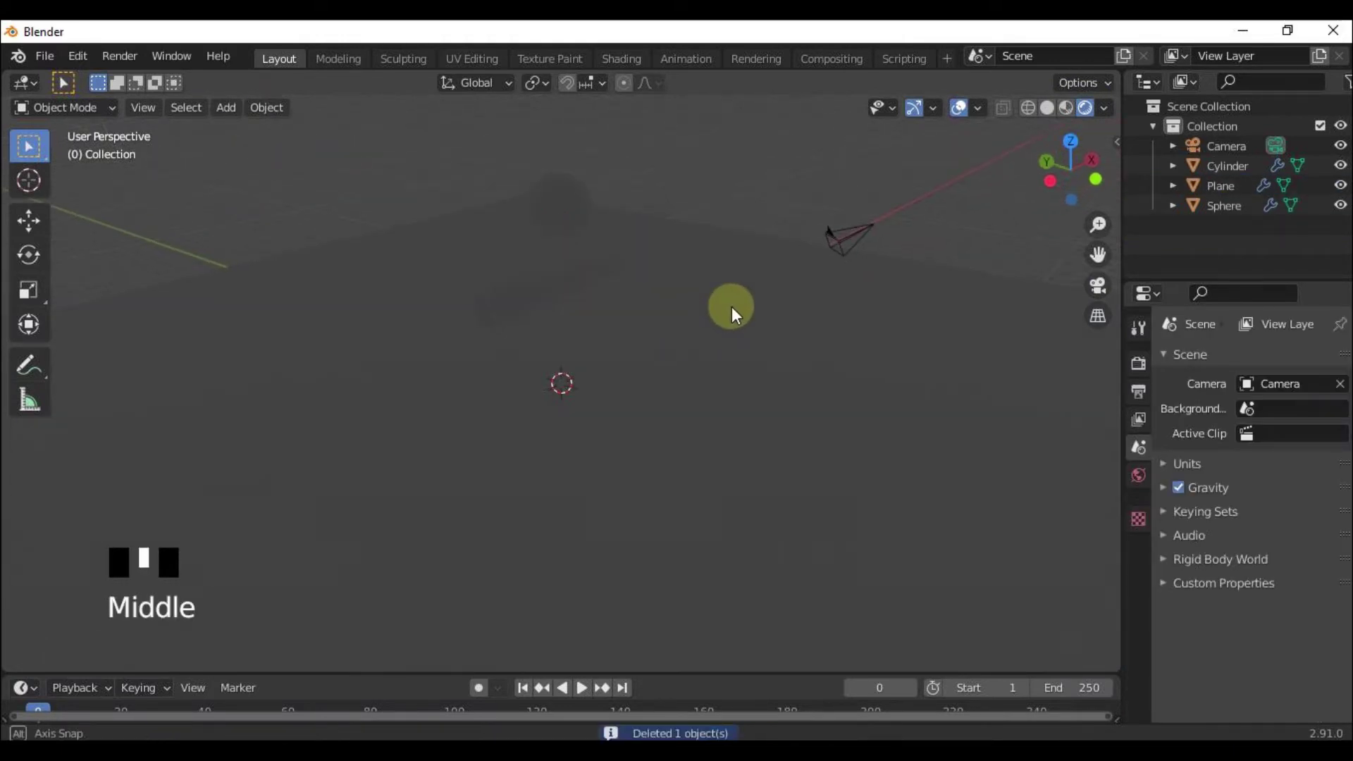
# Step: Light the world with an Environment Texture as background color, using the image palermo_sidewalk_4k.hdr from Downloads
pyautogui.click(1139, 475)
pyautogui.click(1237, 492)
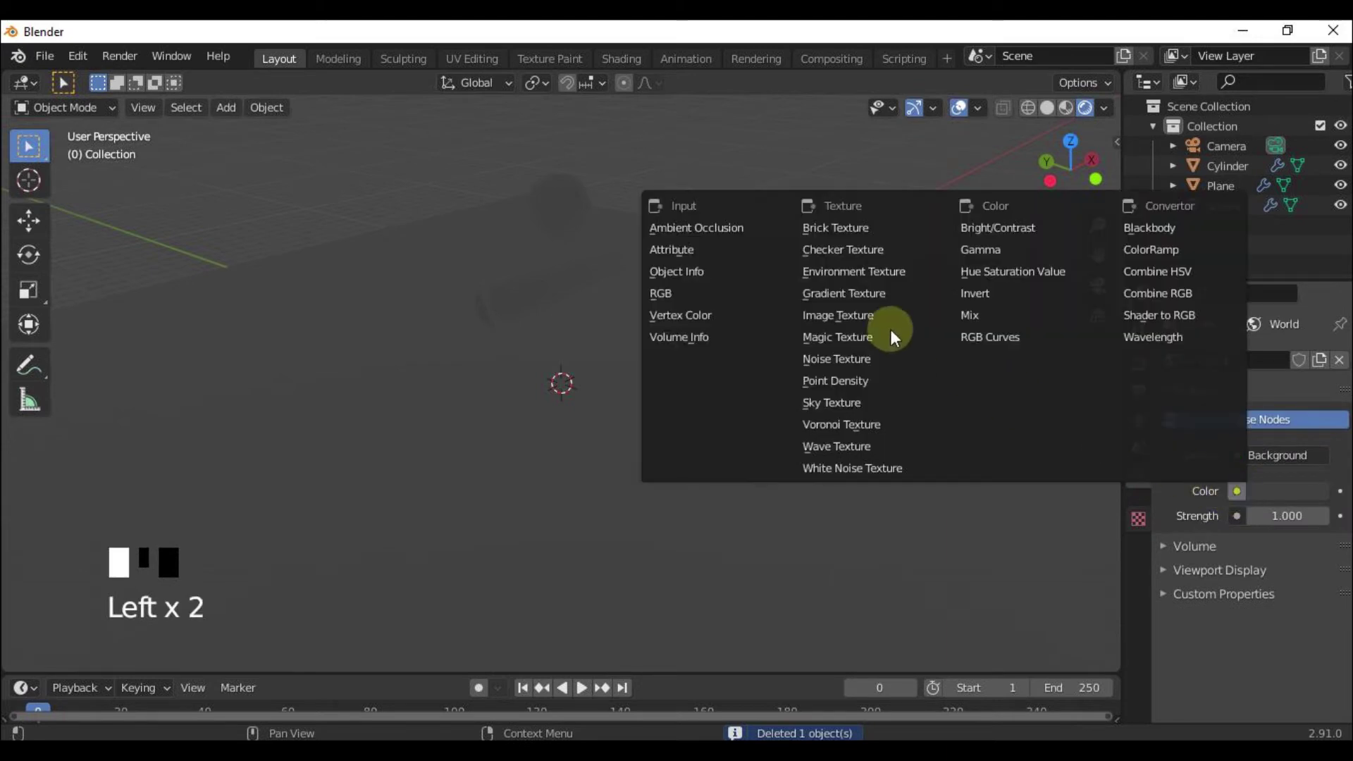
pyautogui.click(832, 272)
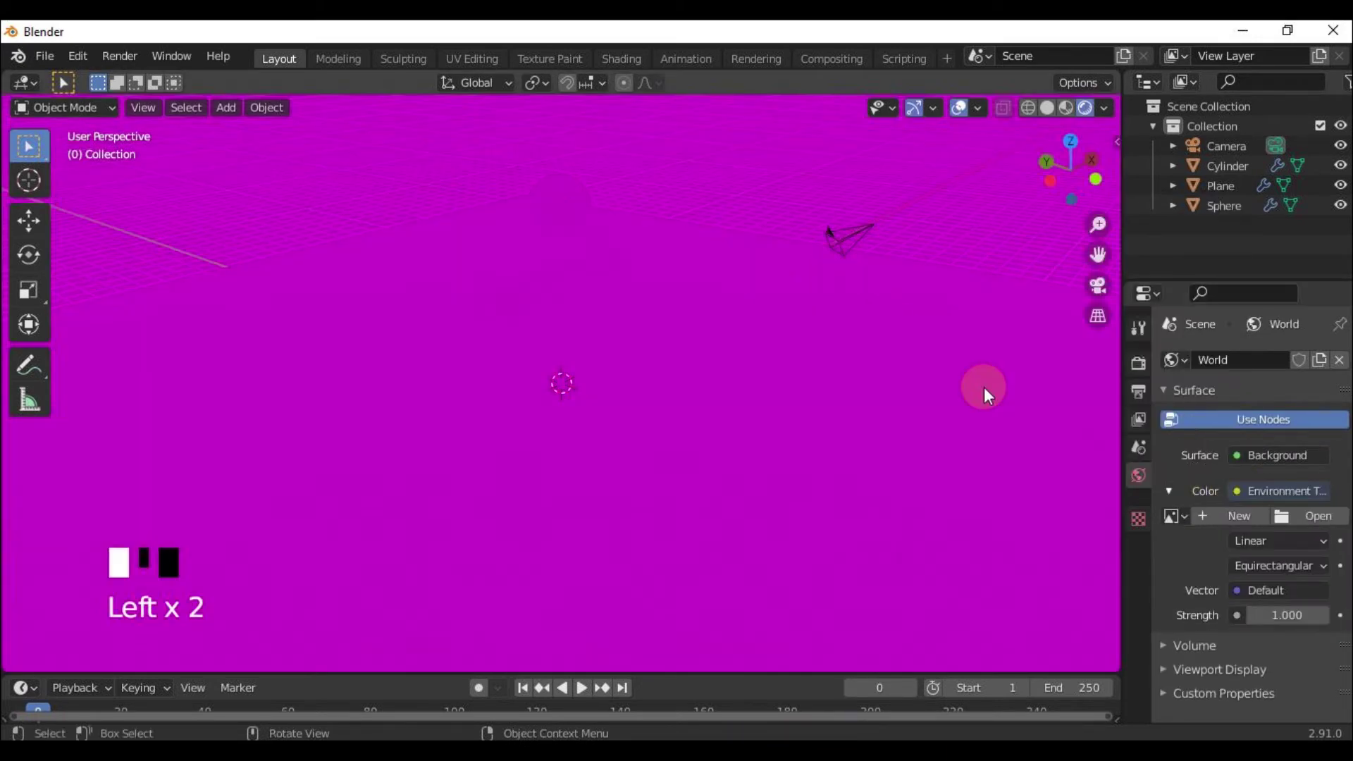
pyautogui.click(1318, 517)
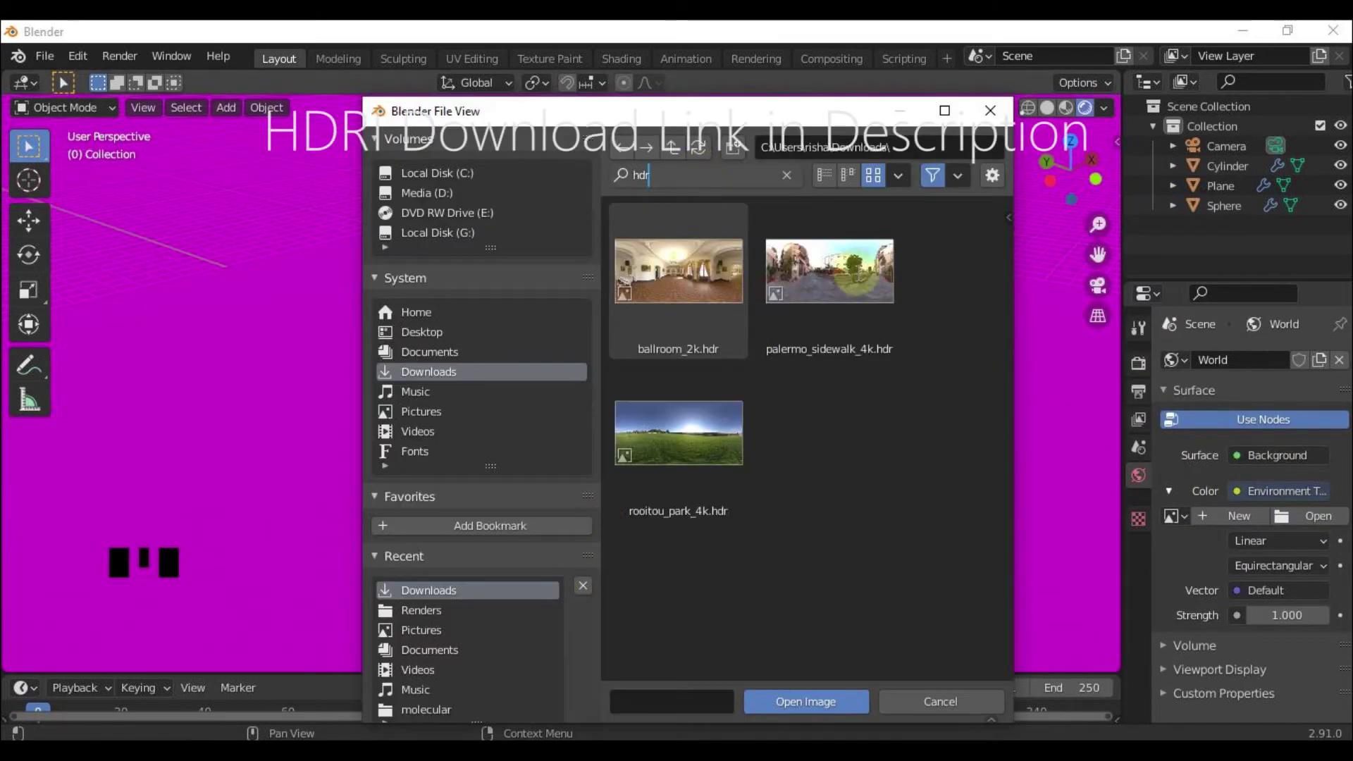
pyautogui.click(857, 272)
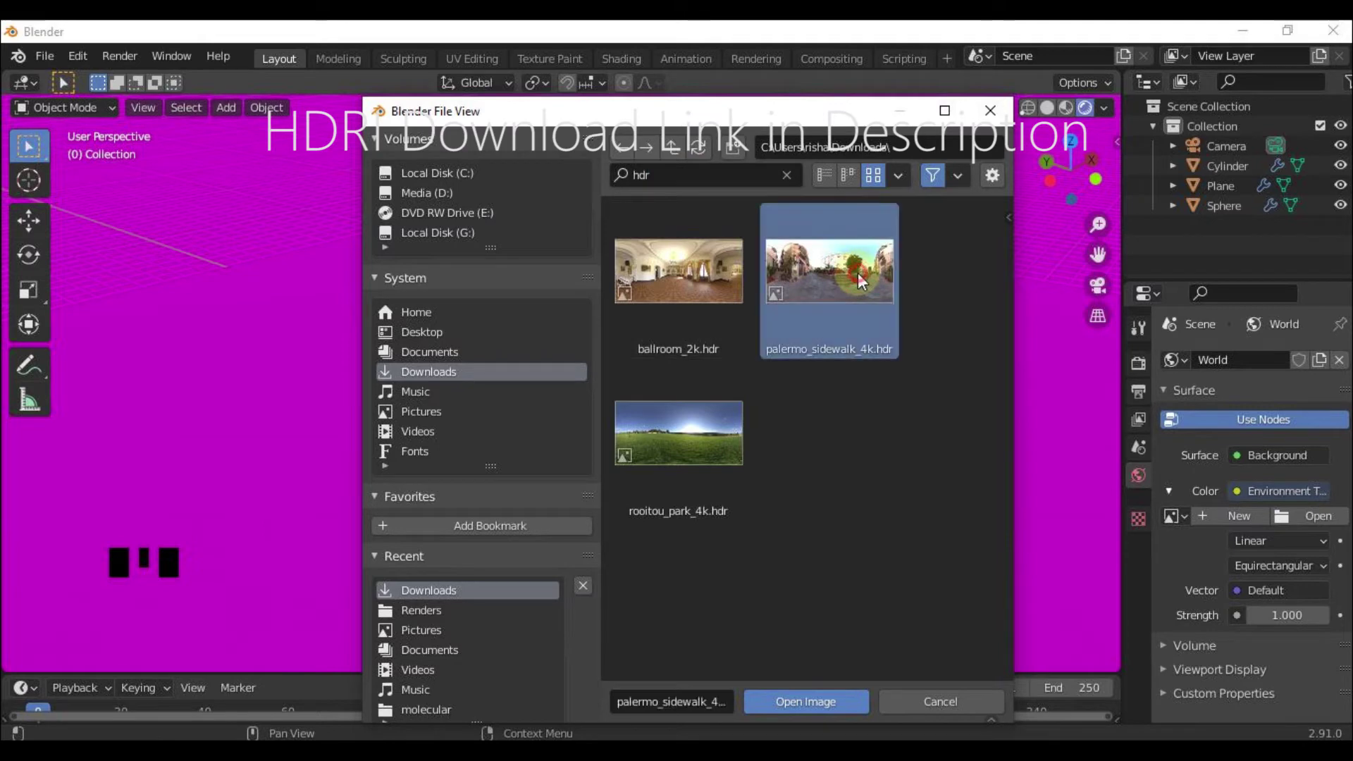
pyautogui.click(771, 694)
# Step: Give the ground plane a new material with a near-black base color
pyautogui.scroll(-2, 686, 386)
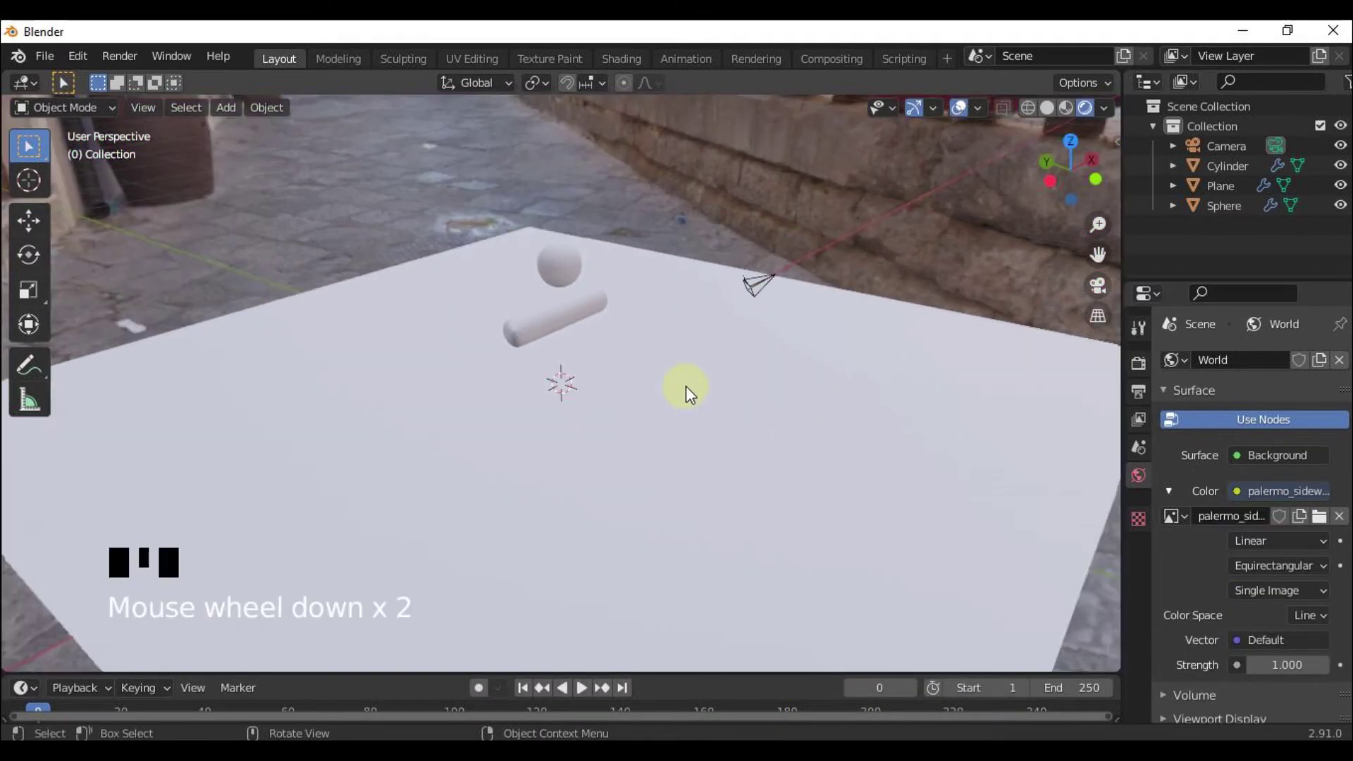
pyautogui.scroll(1, 687, 386)
pyautogui.click(725, 427)
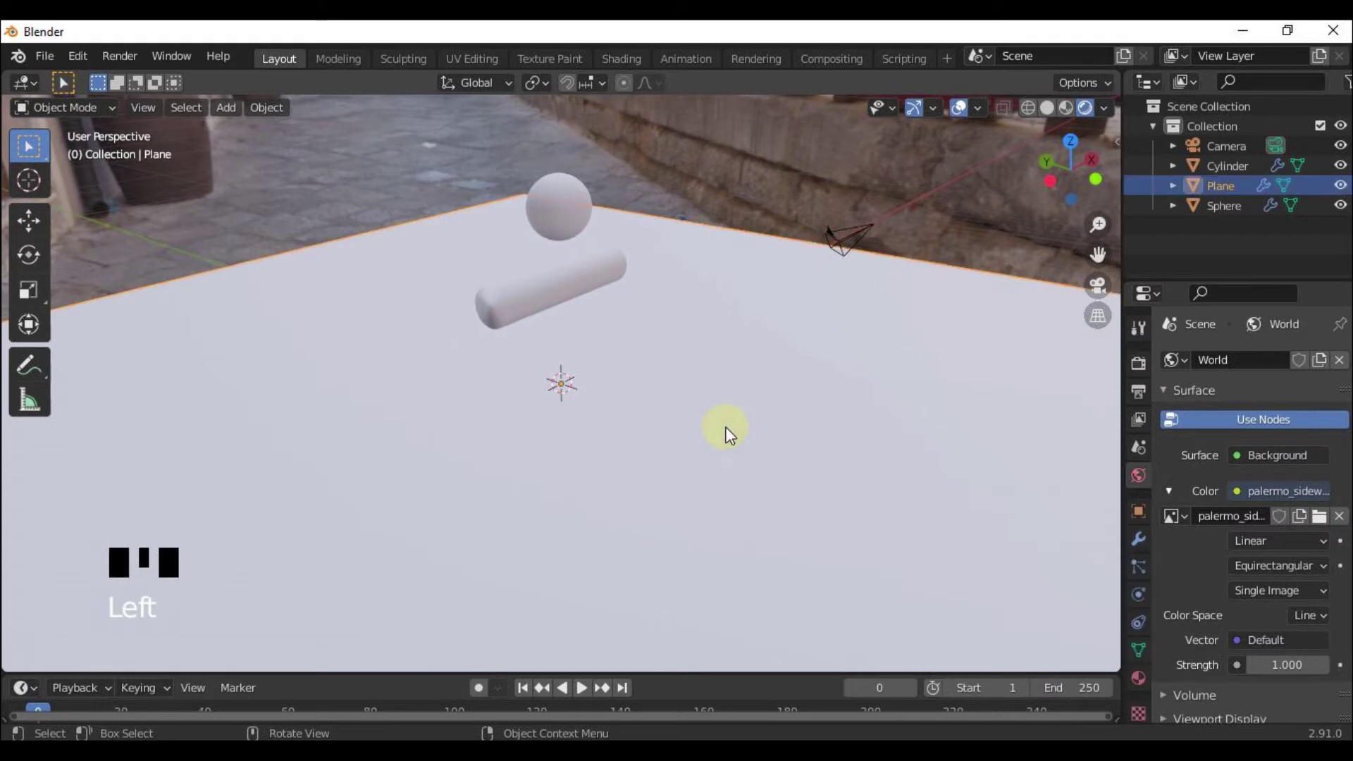
pyautogui.click(1138, 679)
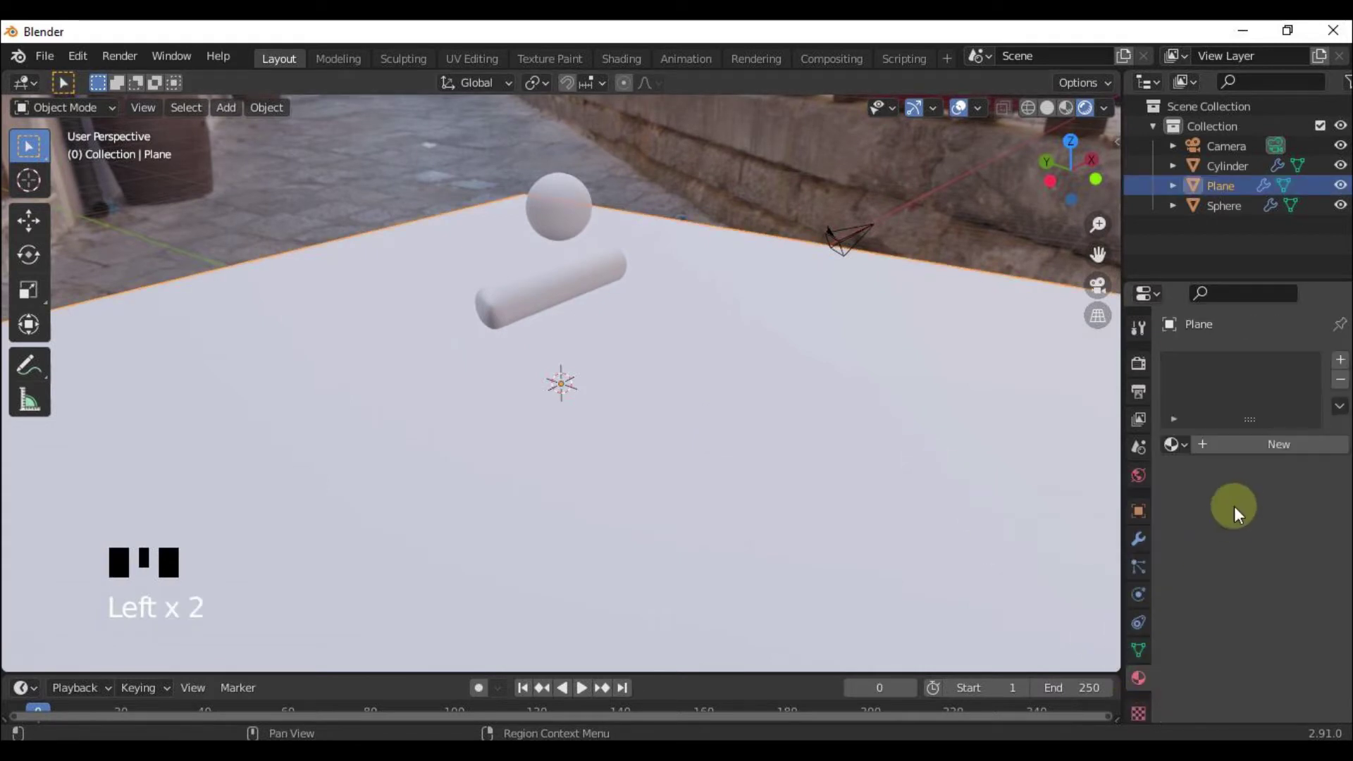
pyautogui.click(1238, 446)
pyautogui.scroll(-1, 1215, 549)
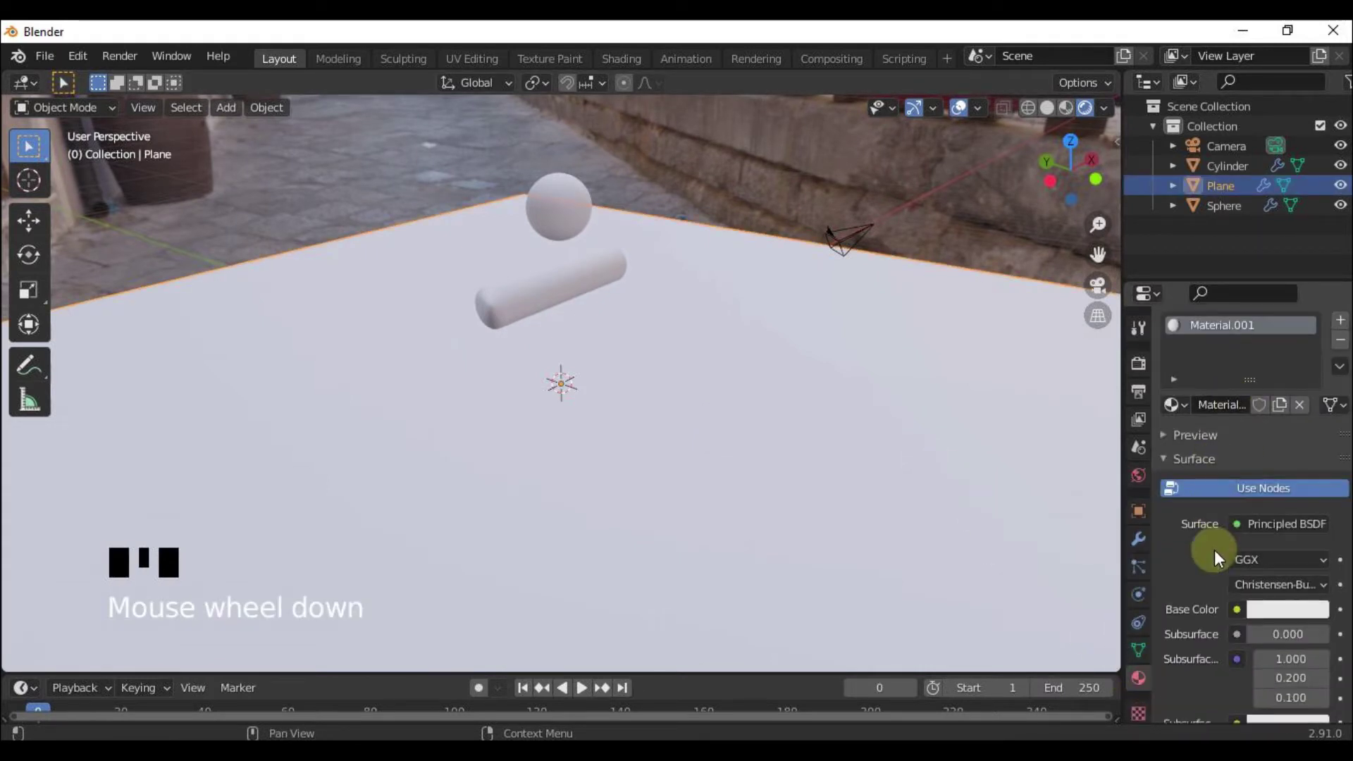
pyautogui.scroll(-1, 1215, 551)
pyautogui.click(1270, 568)
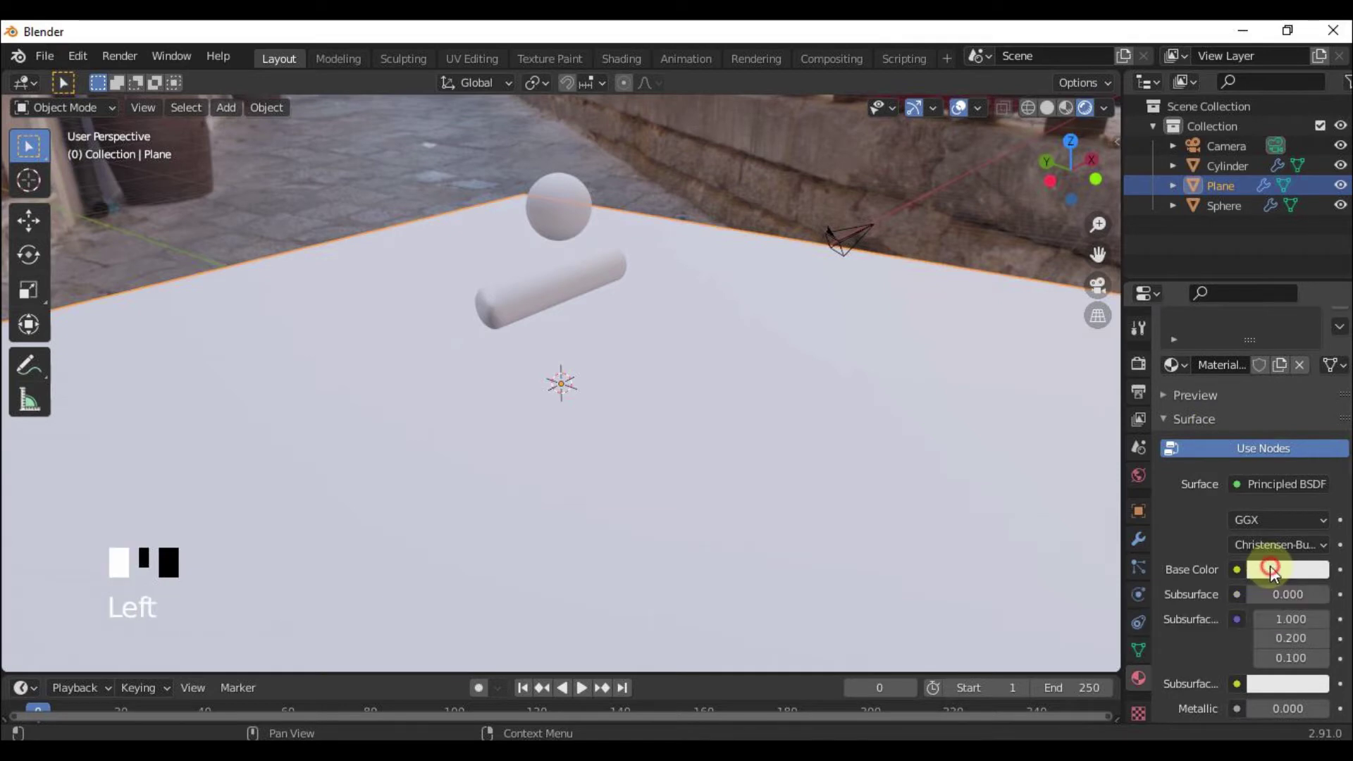
pyautogui.moveTo(1309, 336); pyautogui.dragTo(1313, 398)
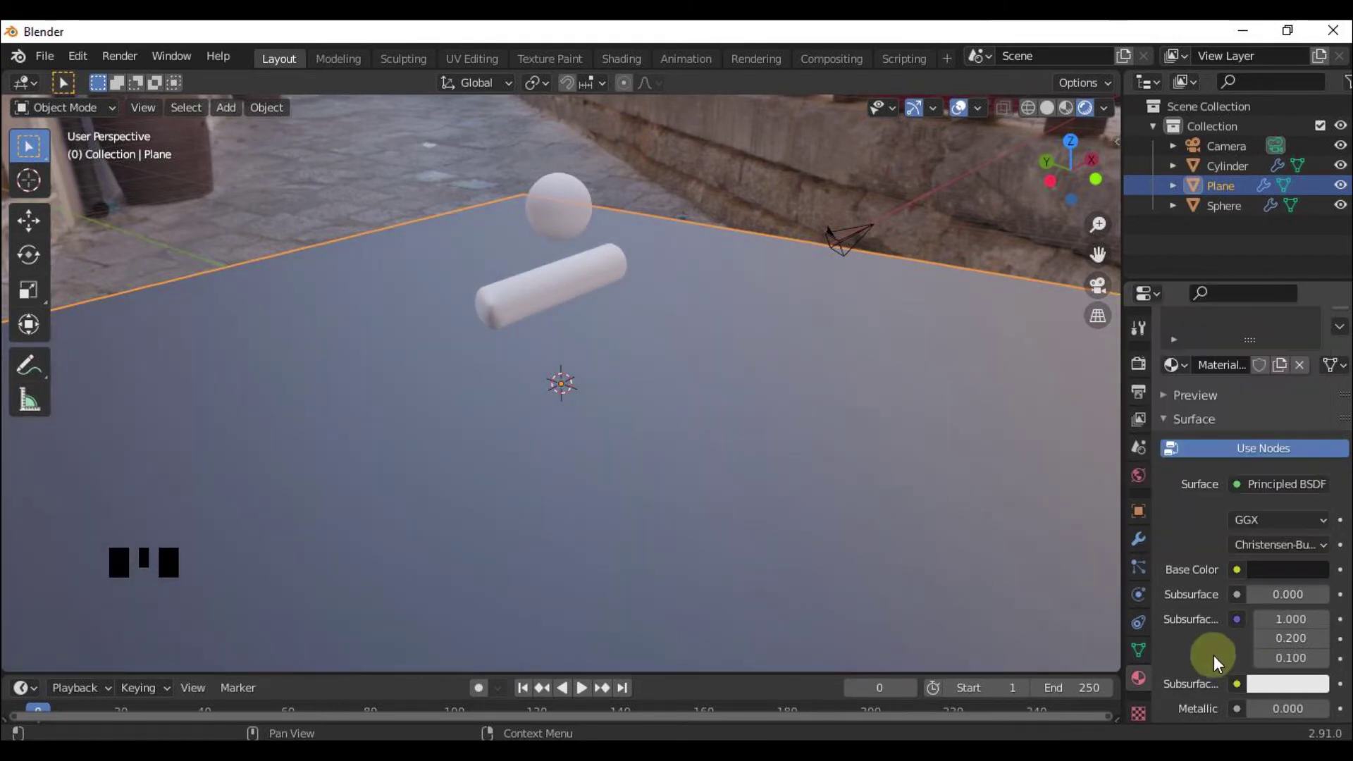
pyautogui.click(1275, 565)
# Step: Set the plane material's Metallic to about 0.976 and its Roughness to about 0.31
pyautogui.scroll(-2, 1267, 570)
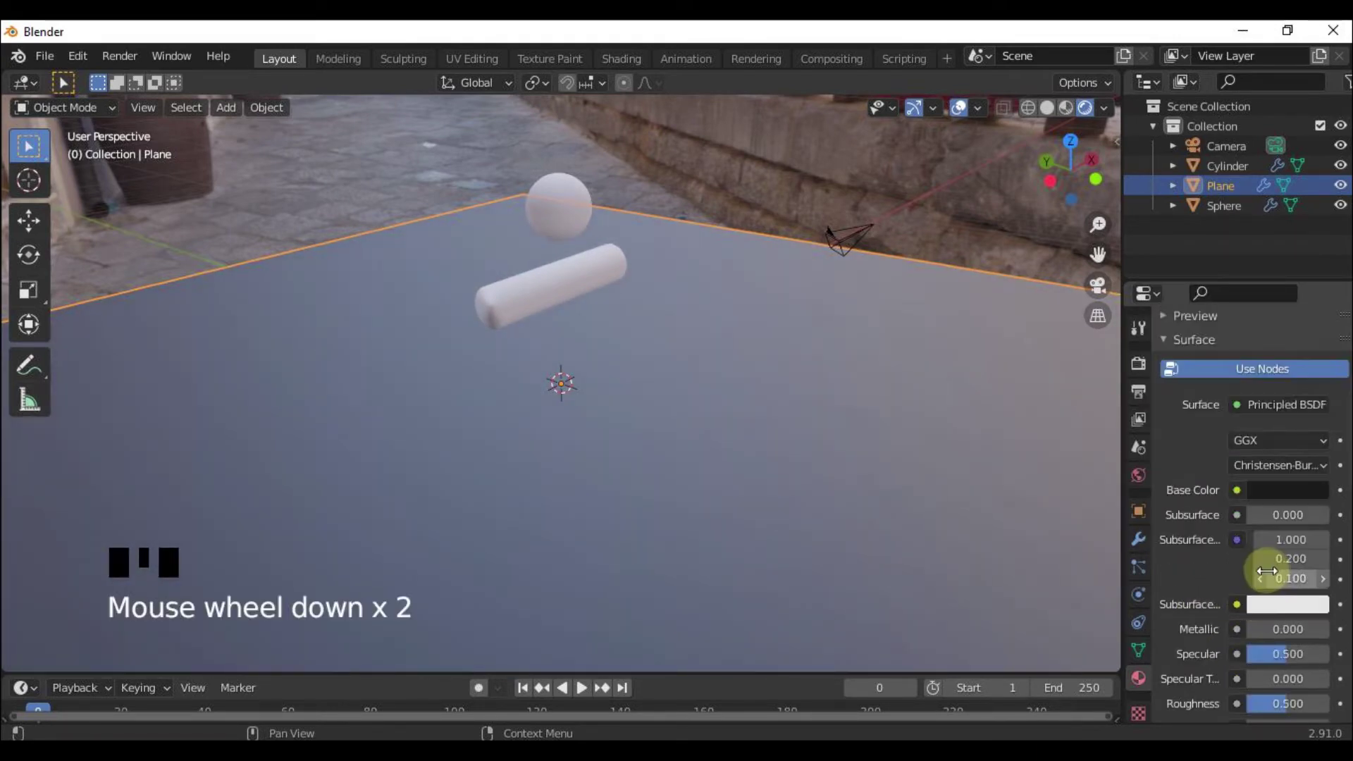
pyautogui.scroll(-1, 1268, 569)
pyautogui.moveTo(1267, 589)
pyautogui.mouseDown()
pyautogui.moveTo(1336, 589)
pyautogui.moveTo(1297, 582)
pyautogui.moveTo(1249, 623)
pyautogui.moveTo(1268, 623)
pyautogui.mouseUp()
pyautogui.scroll(-1, 1242, 575)
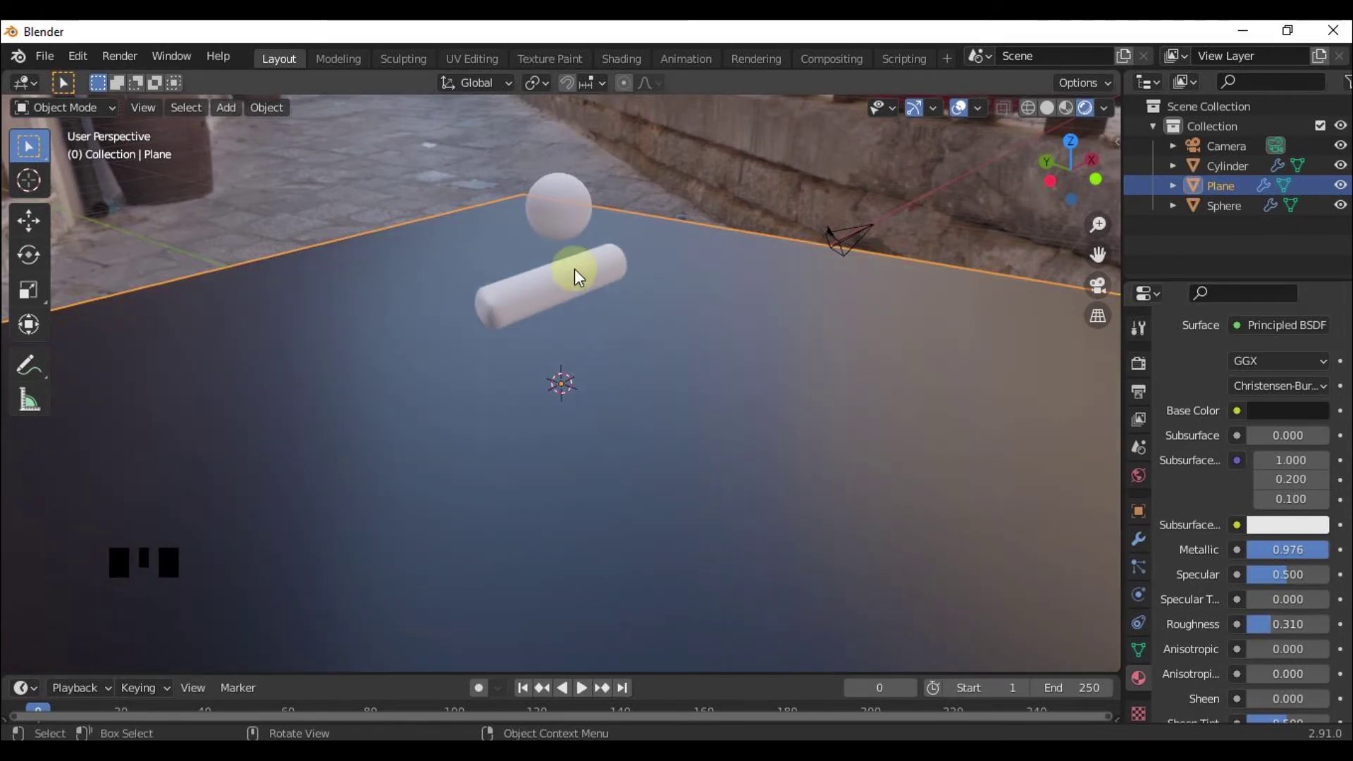
# Step: Give the sphere a new material with a red base color of about hue 0.995, saturation 0.774 and value 0.906
pyautogui.click(574, 224)
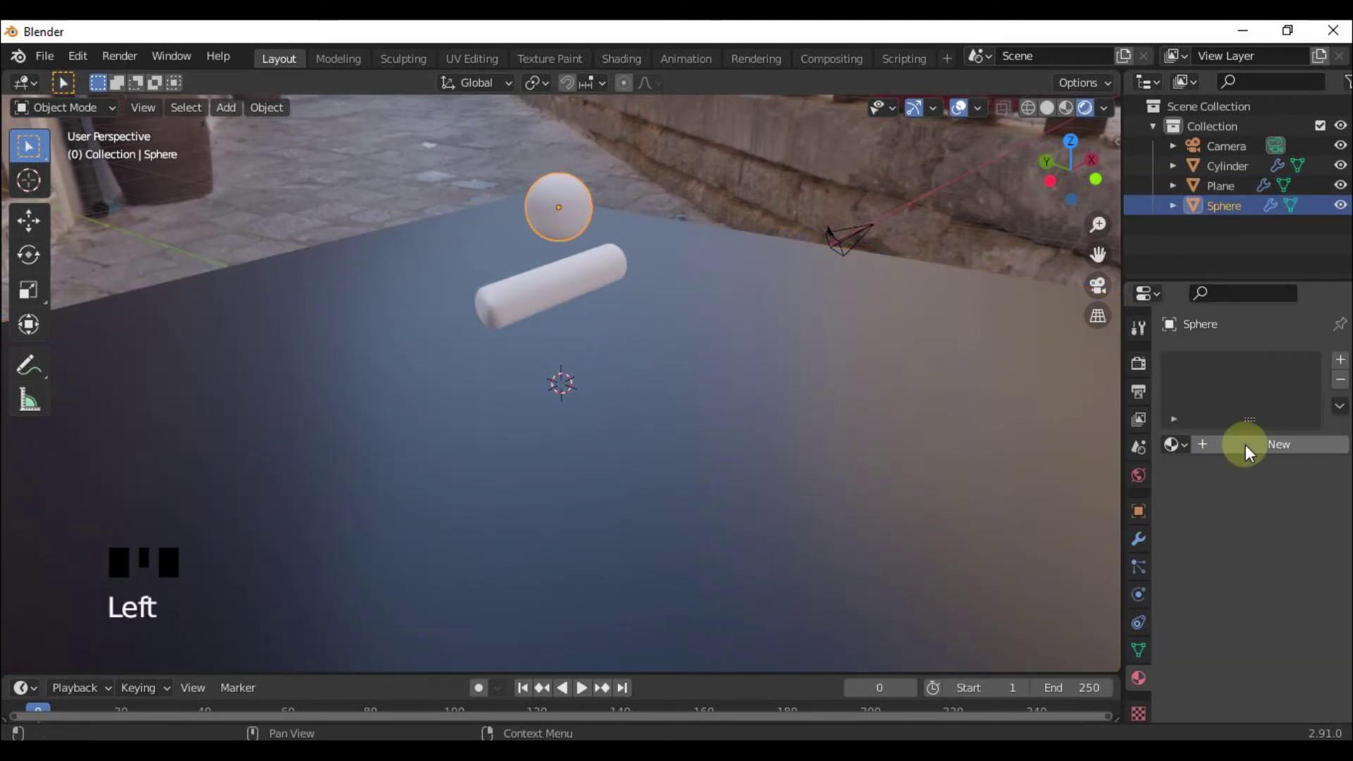
pyautogui.click(1246, 446)
pyautogui.click(1273, 648)
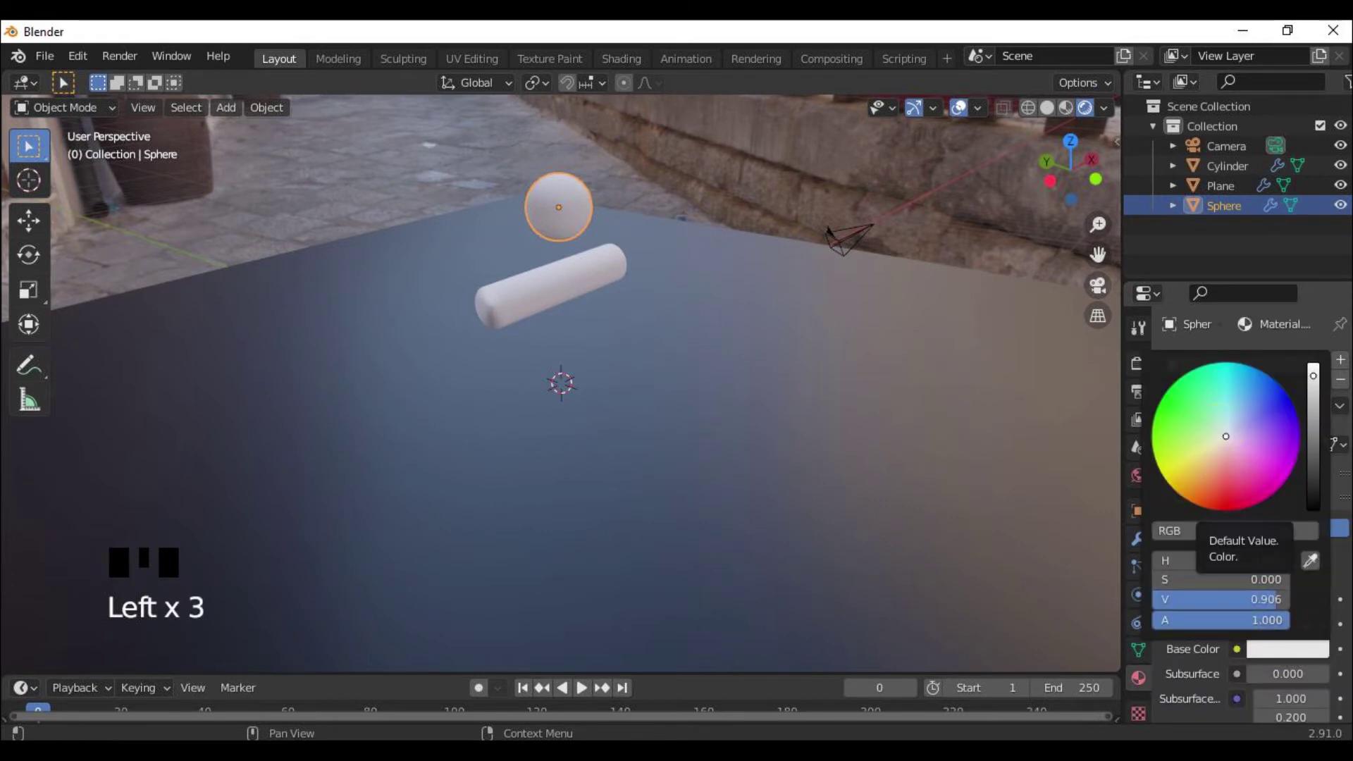
pyautogui.click(1242, 400)
pyautogui.moveTo(1241, 397)
pyautogui.mouseDown()
pyautogui.moveTo(1259, 439)
pyautogui.moveTo(1226, 462)
pyautogui.moveTo(1227, 494)
pyautogui.mouseUp()
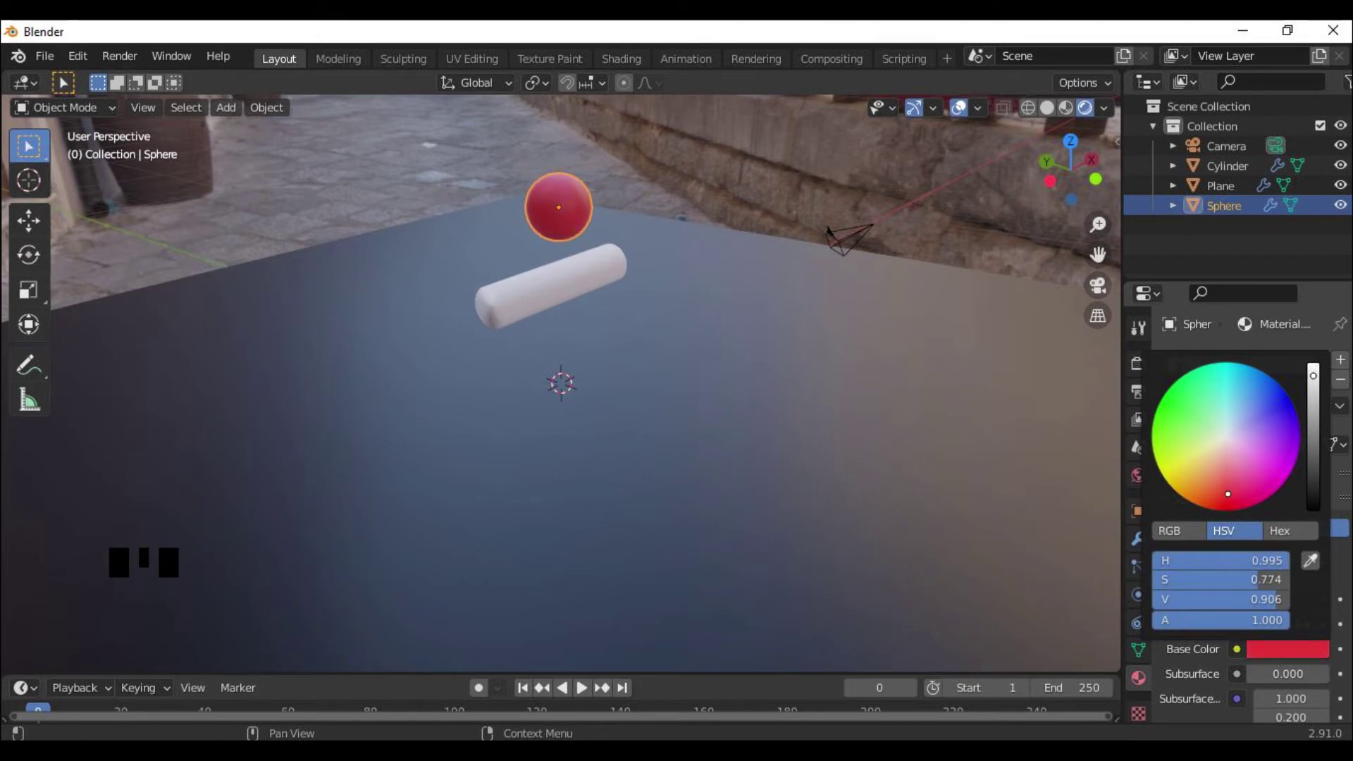
# Step: Set the sphere material's Metallic to 1 and its Roughness to about 0.19
pyautogui.scroll(-4, 1212, 642)
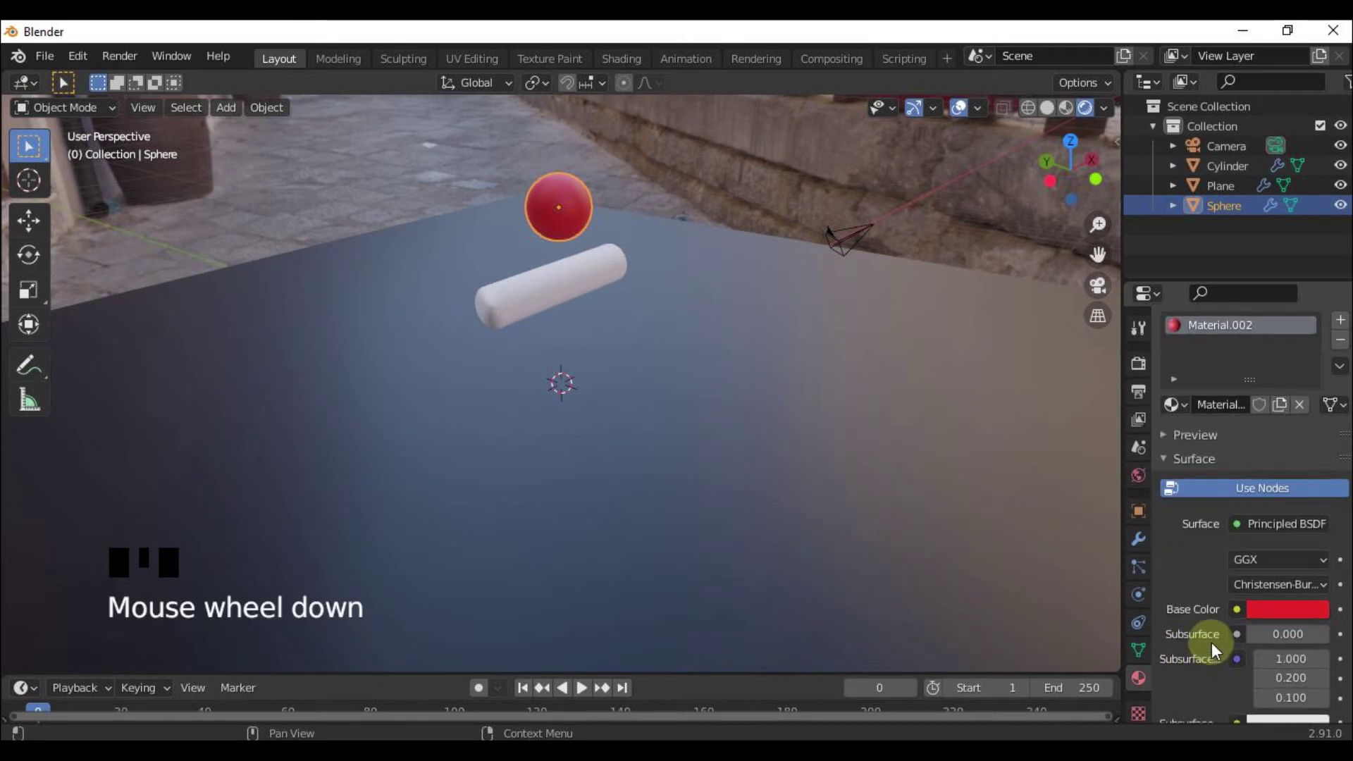
pyautogui.moveTo(1262, 629); pyautogui.dragTo(1329, 629)
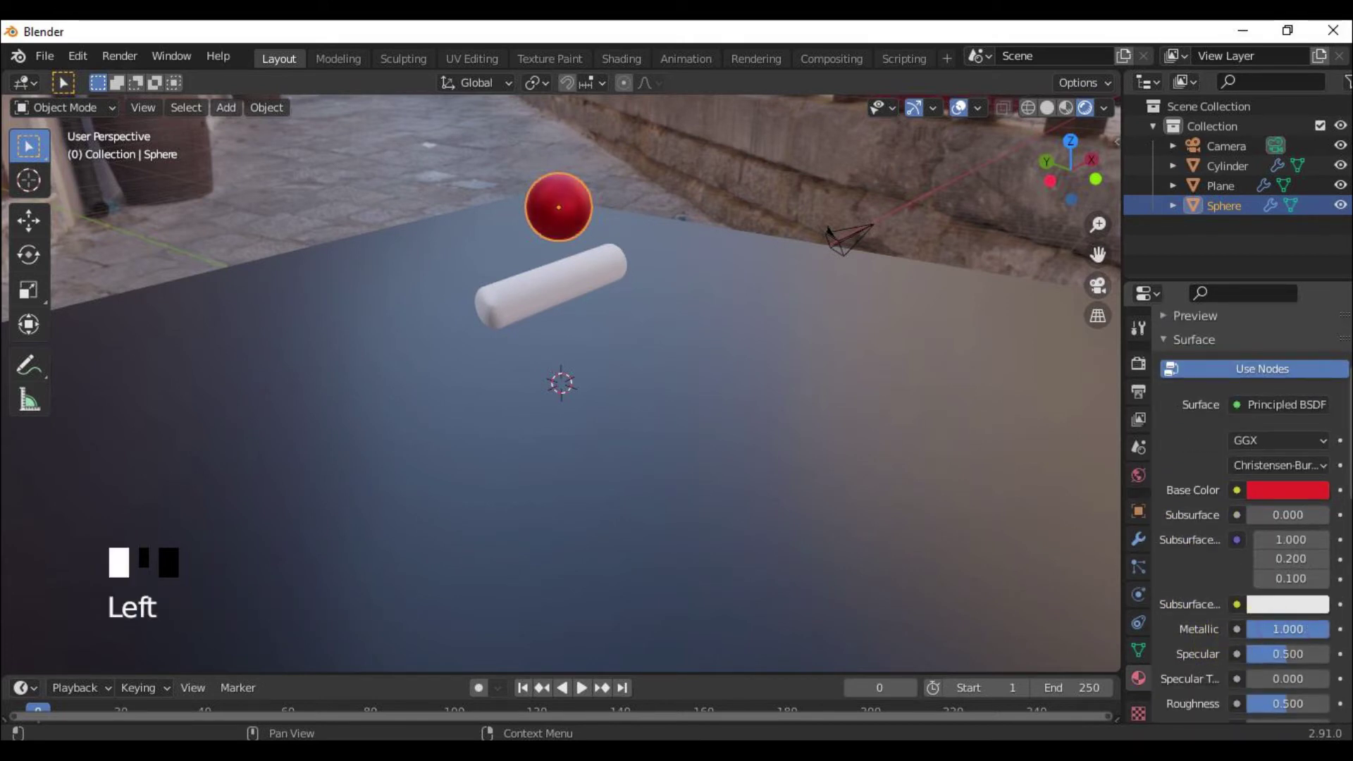
pyautogui.scroll(-3, 1261, 601)
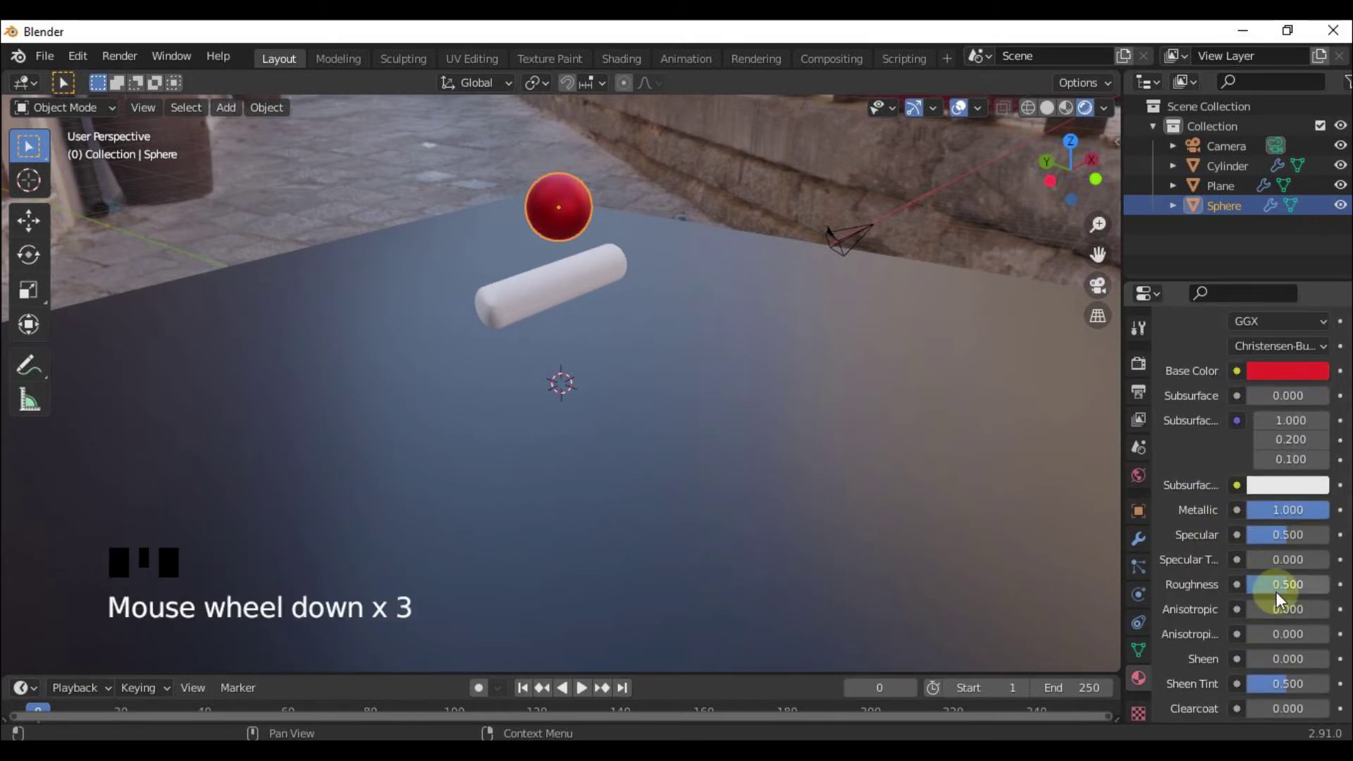
pyautogui.moveTo(1275, 592); pyautogui.dragTo(1269, 592)
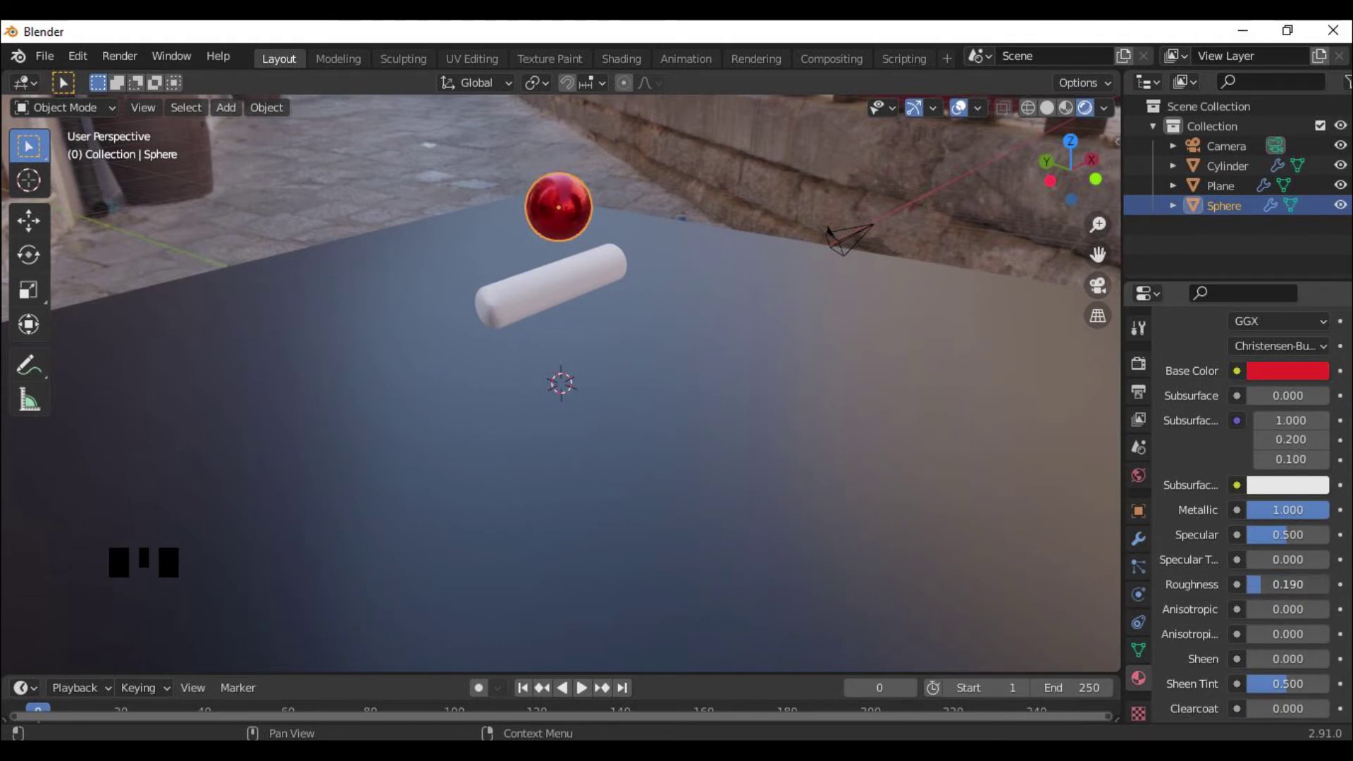
# Step: Give the cylinder a new material with a Glass BSDF surface and set its Roughness to 0
pyautogui.click(539, 297)
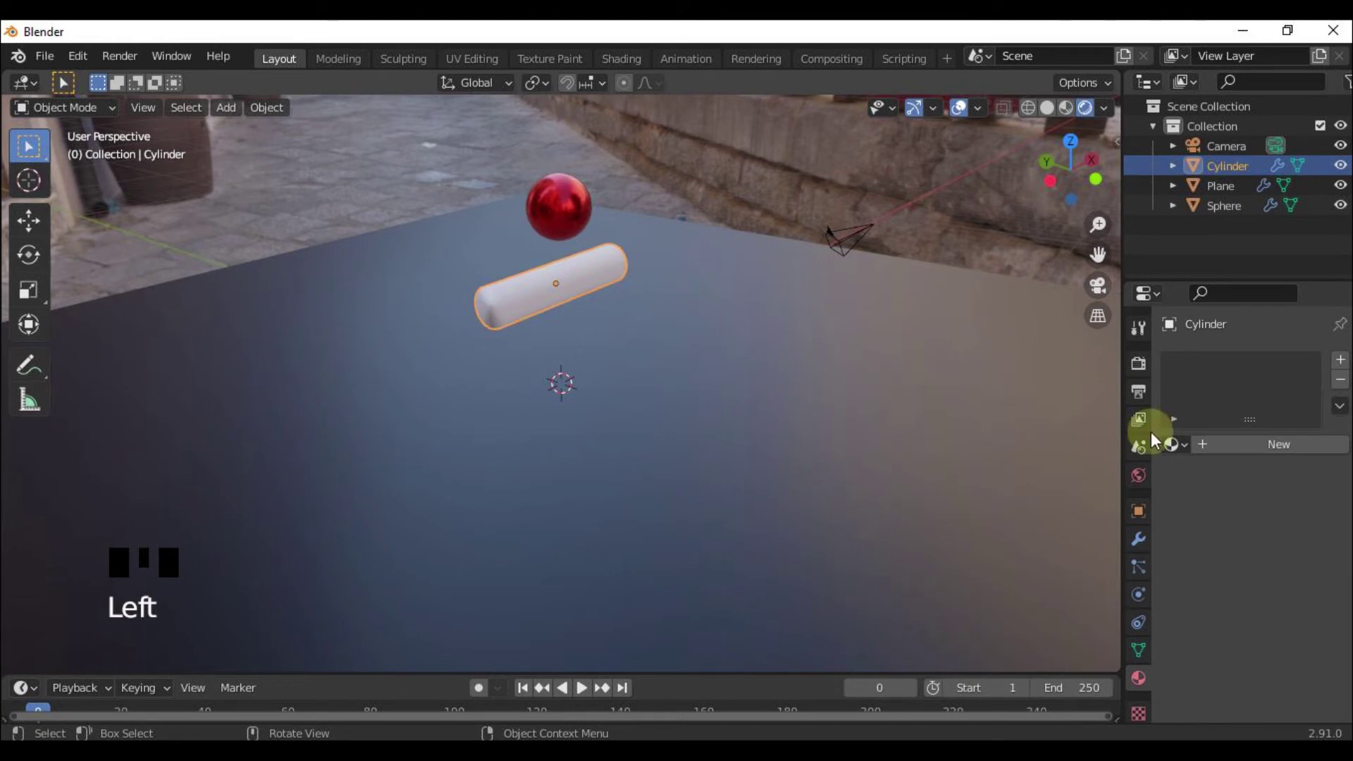
pyautogui.click(1211, 439)
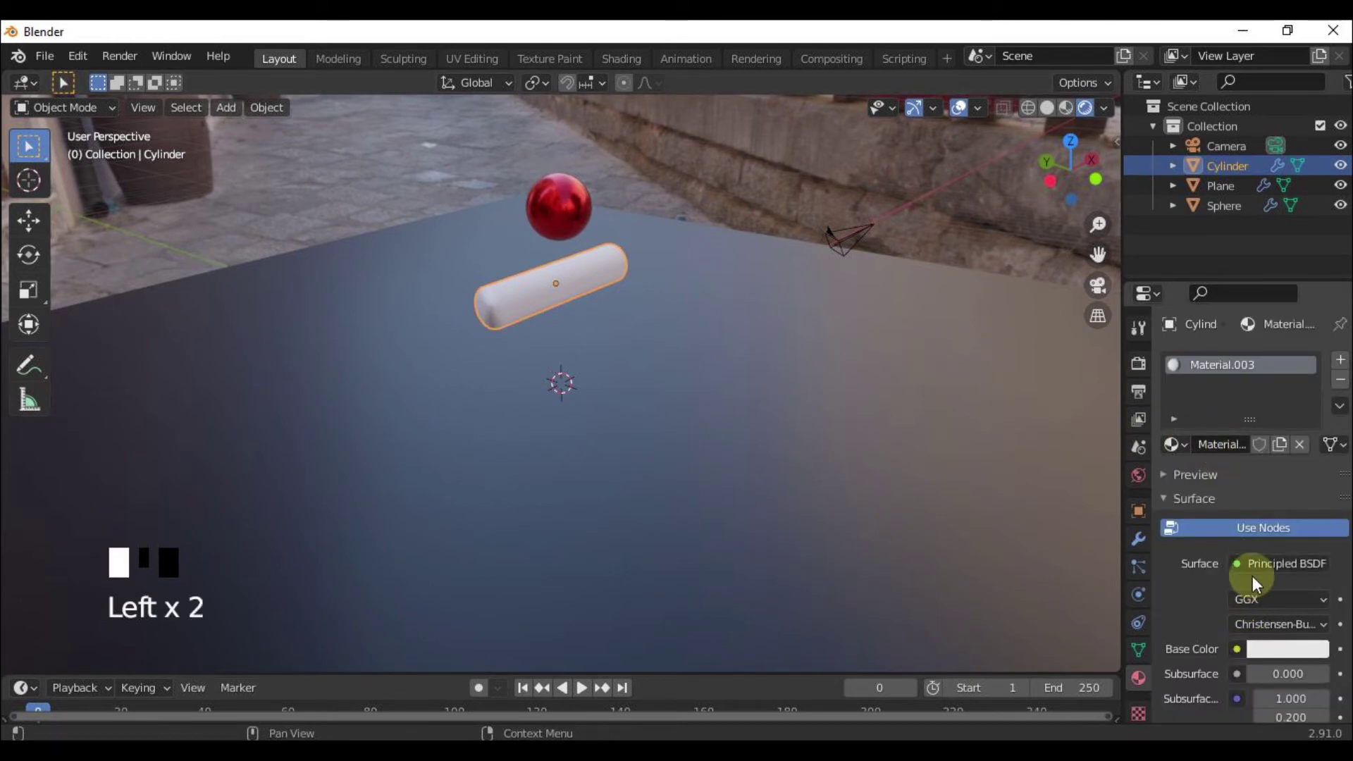
pyautogui.click(1238, 562)
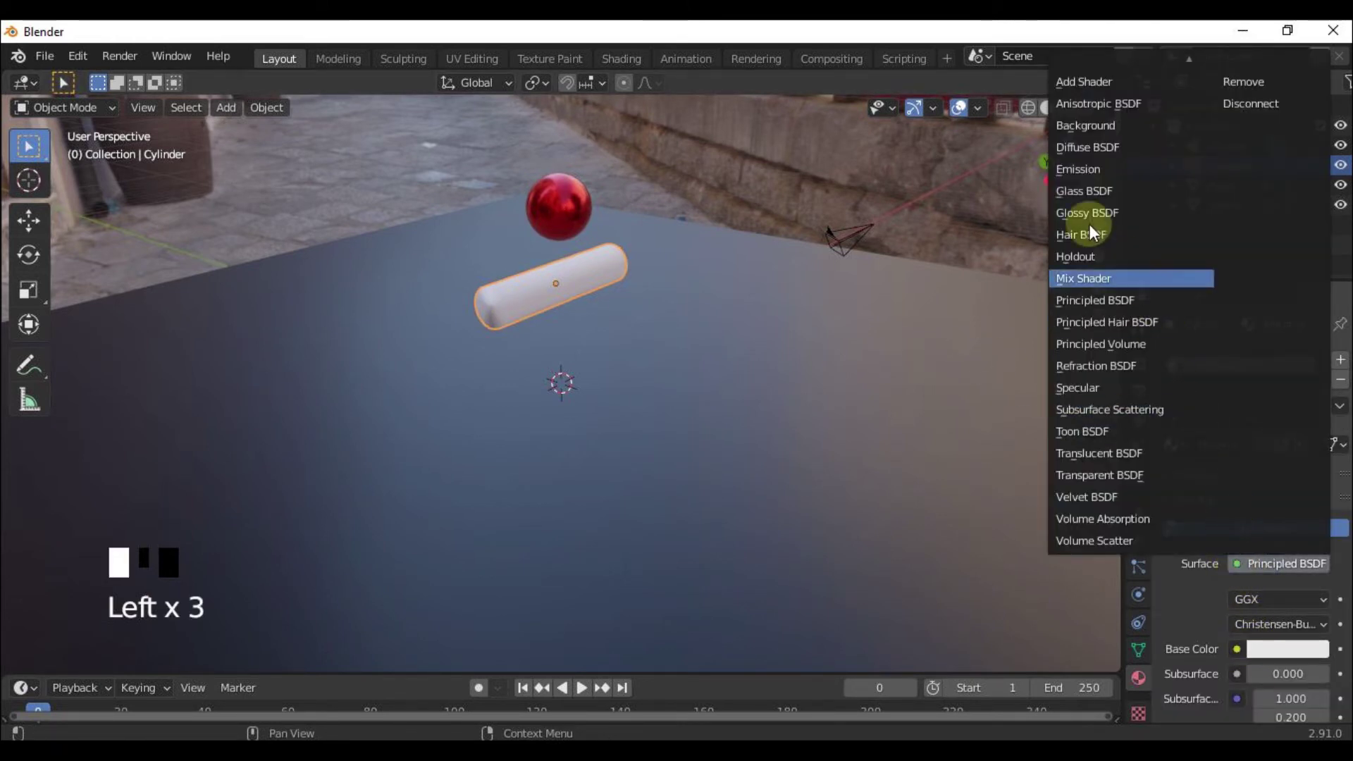
pyautogui.click(1072, 190)
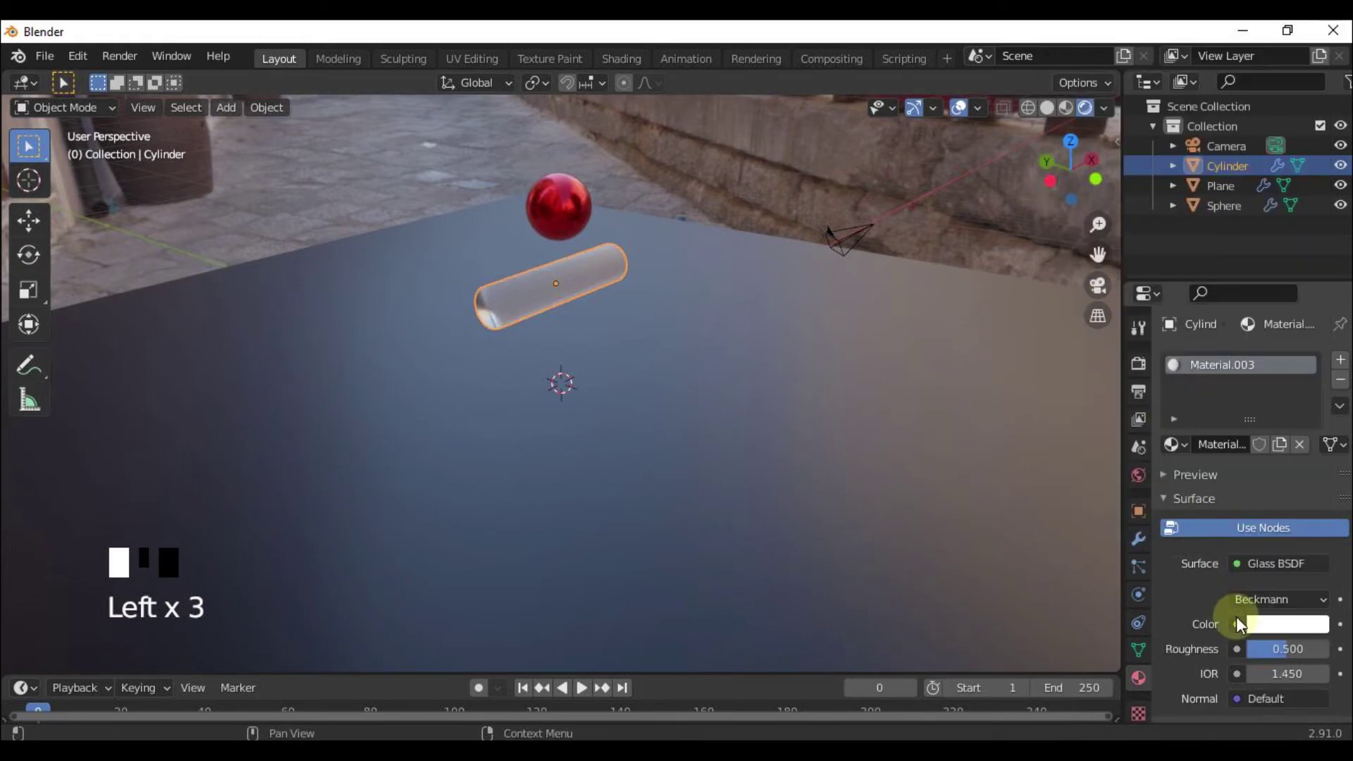
pyautogui.moveTo(1271, 648); pyautogui.dragTo(1241, 648)
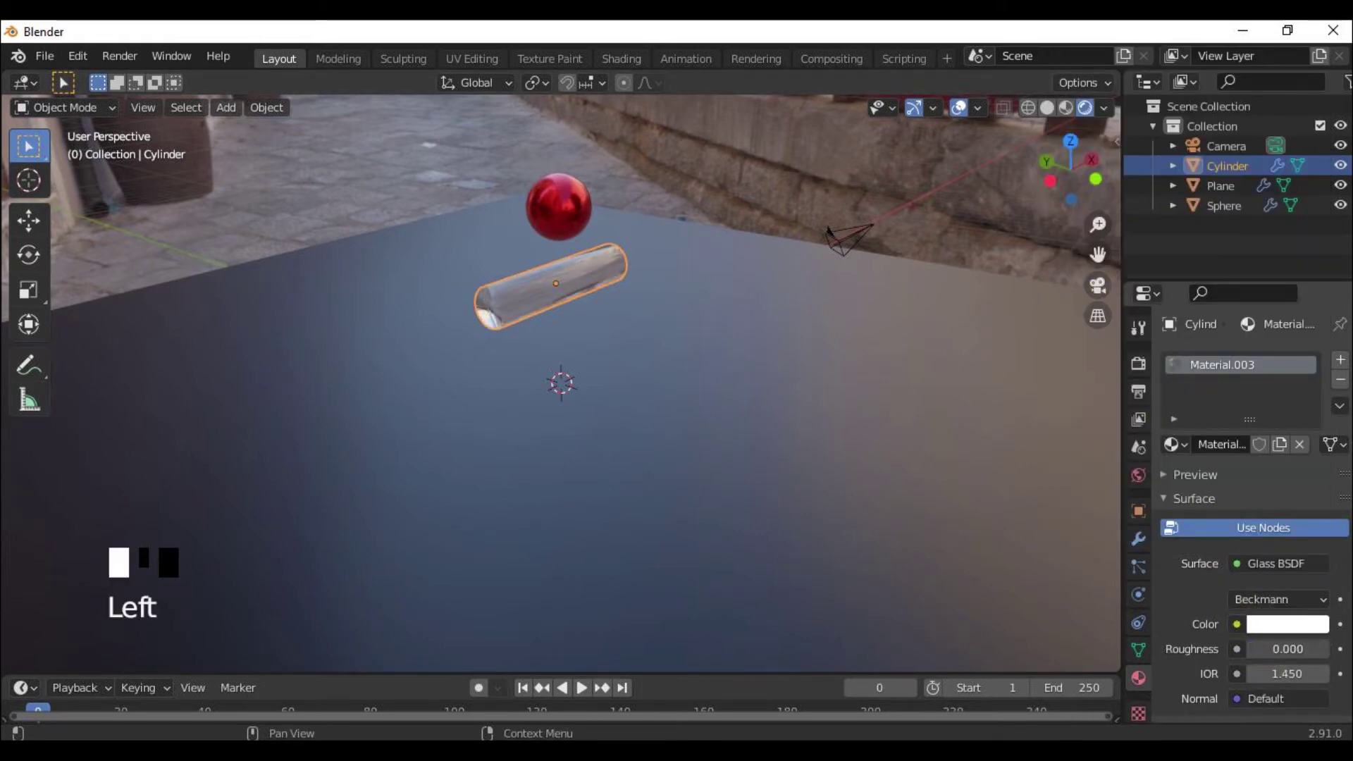
# Step: Play the simulation with the new materials to check the sphere's fall from close up, and return to frame 0
pyautogui.moveTo(637, 374); pyautogui.dragTo(644, 401, button='middle')
pyautogui.scroll(2, 578, 362)
pyautogui.moveTo(577, 362); pyautogui.dragTo(643, 402, button='middle')
pyautogui.press('space')
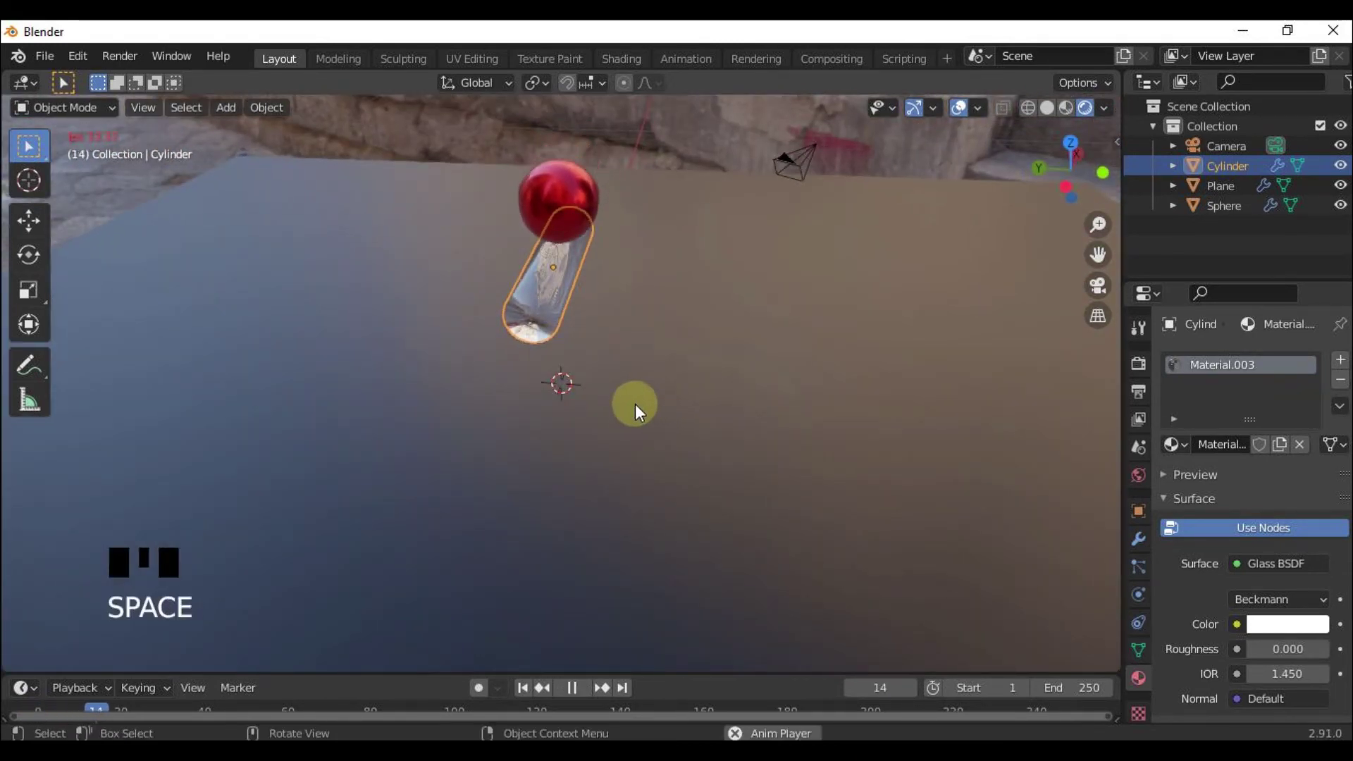
pyautogui.scroll(2, 632, 407)
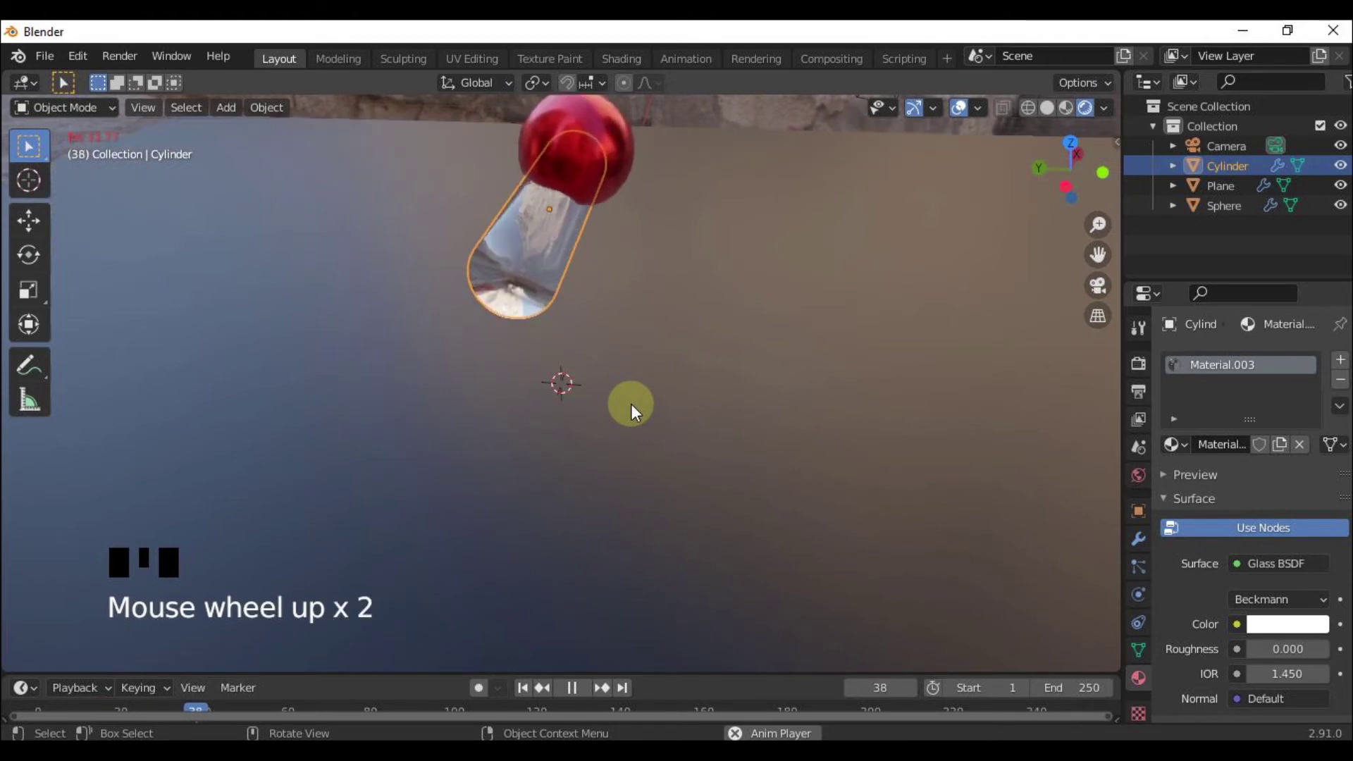
pyautogui.moveTo(632, 404); pyautogui.dragTo(619, 368, button='middle')
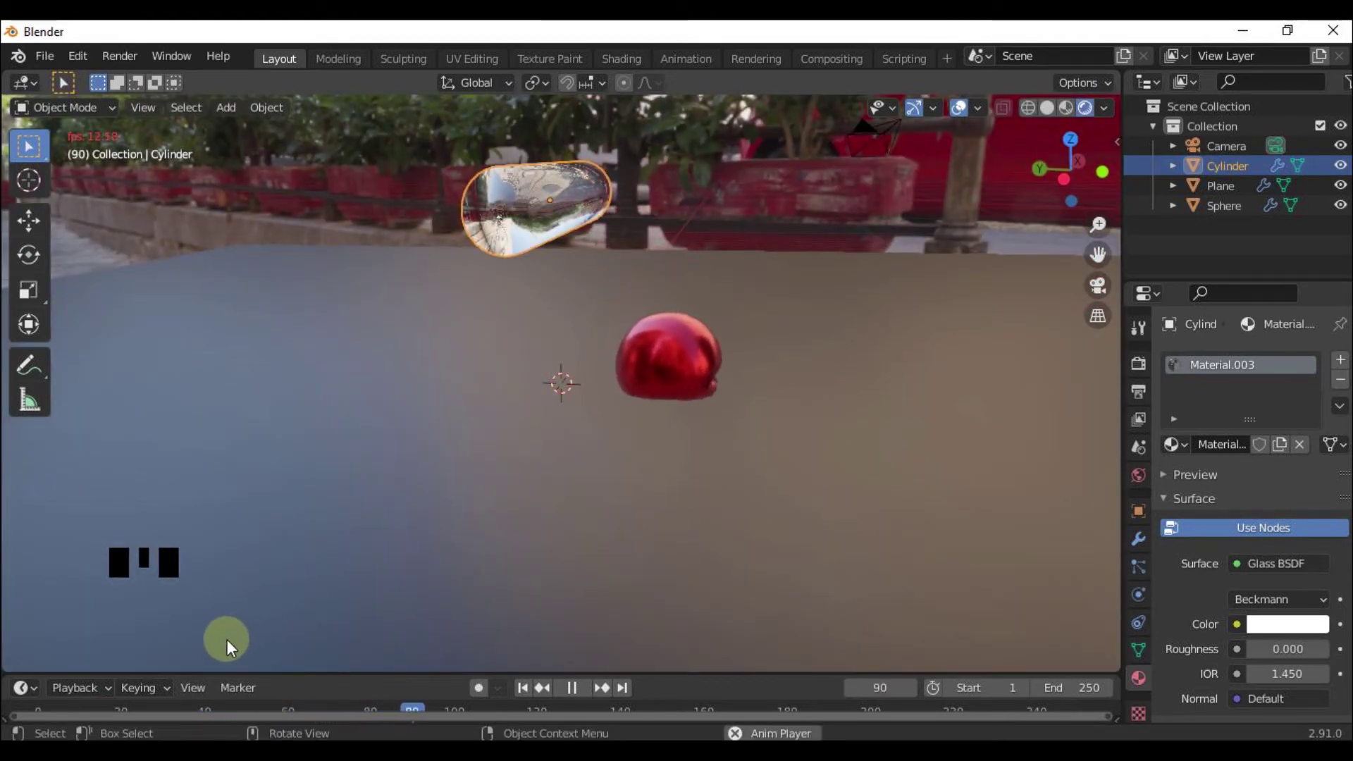
pyautogui.press('space')
pyautogui.moveTo(137, 702); pyautogui.dragTo(21, 703)
pyautogui.scroll(-1, 504, 390)
pyautogui.moveTo(500, 388); pyautogui.dragTo(488, 433, button='middle')
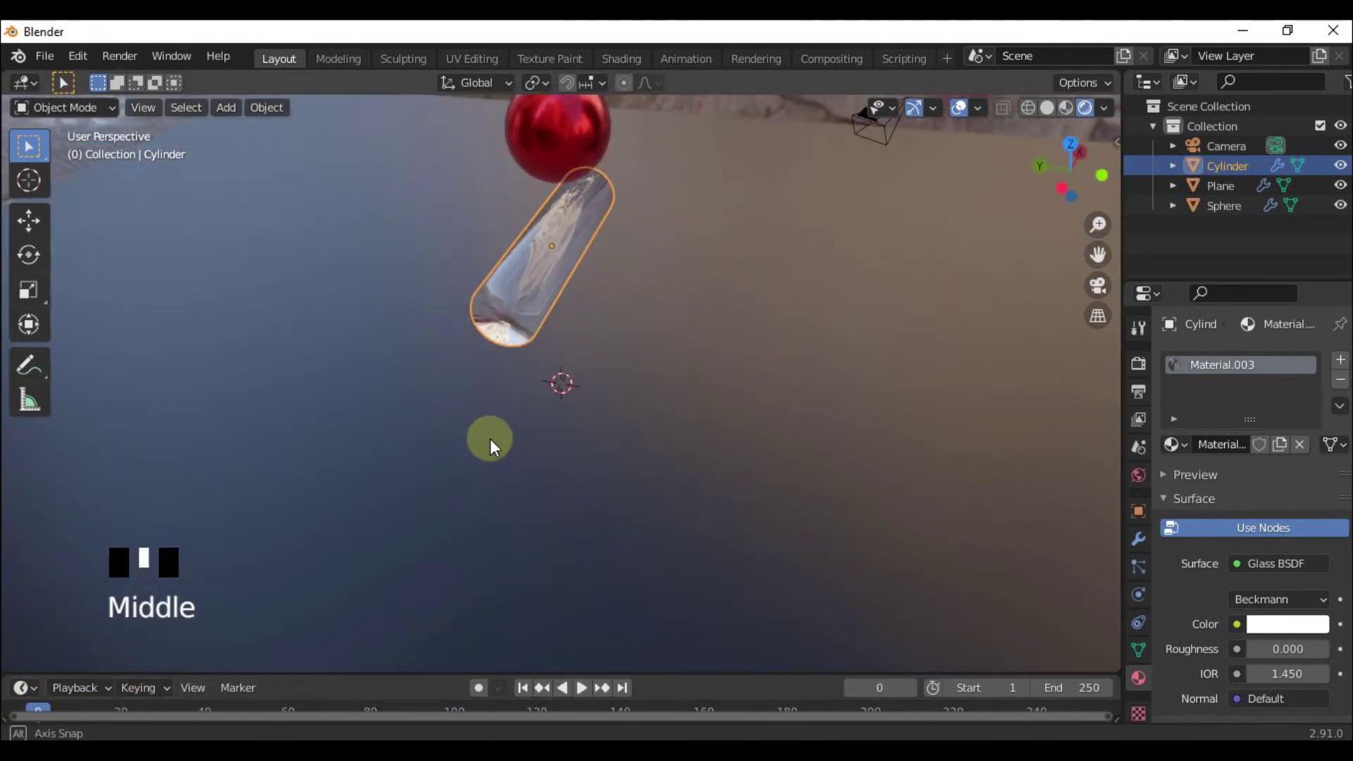
pyautogui.scroll(-2, 487, 429)
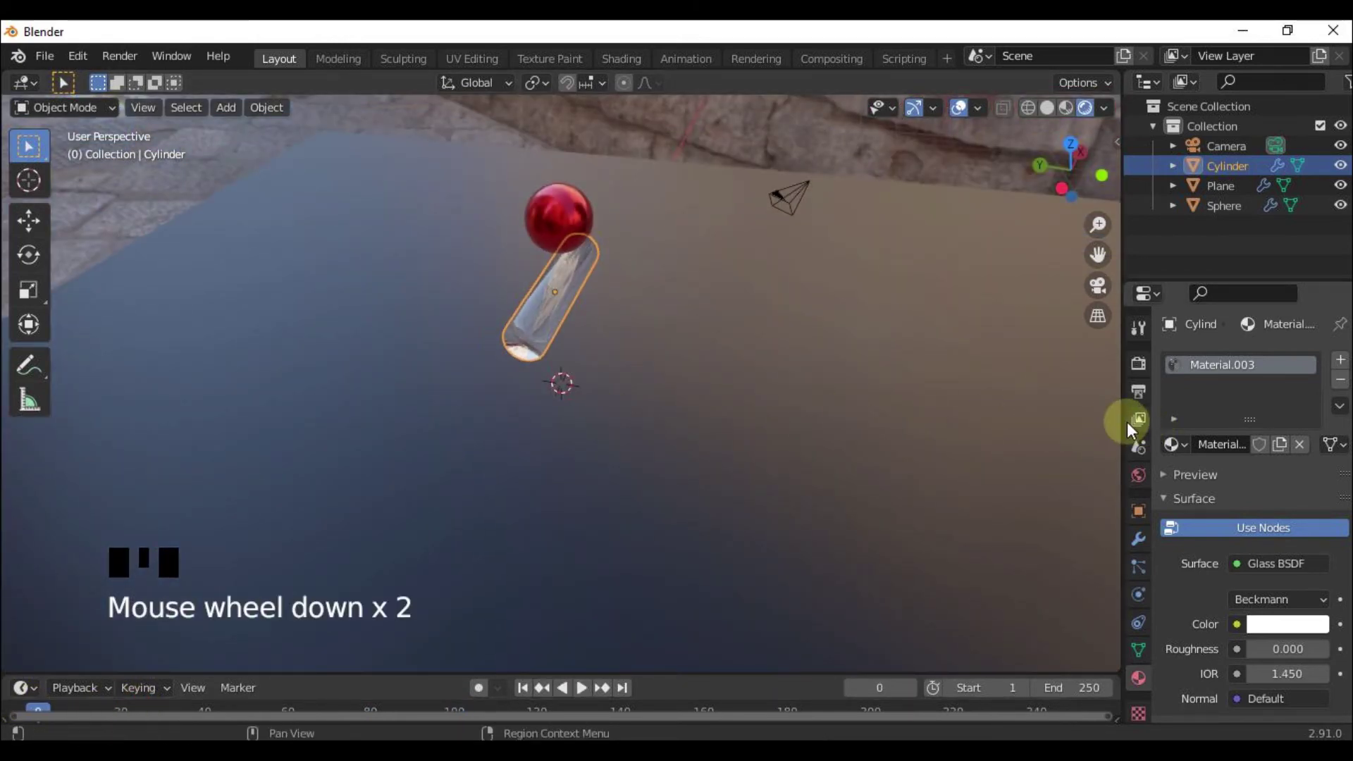
# Step: Set the render output path to a file named "softbody simulation tutorial" in the Renders folder
pyautogui.click(1136, 391)
pyautogui.scroll(-3, 1215, 517)
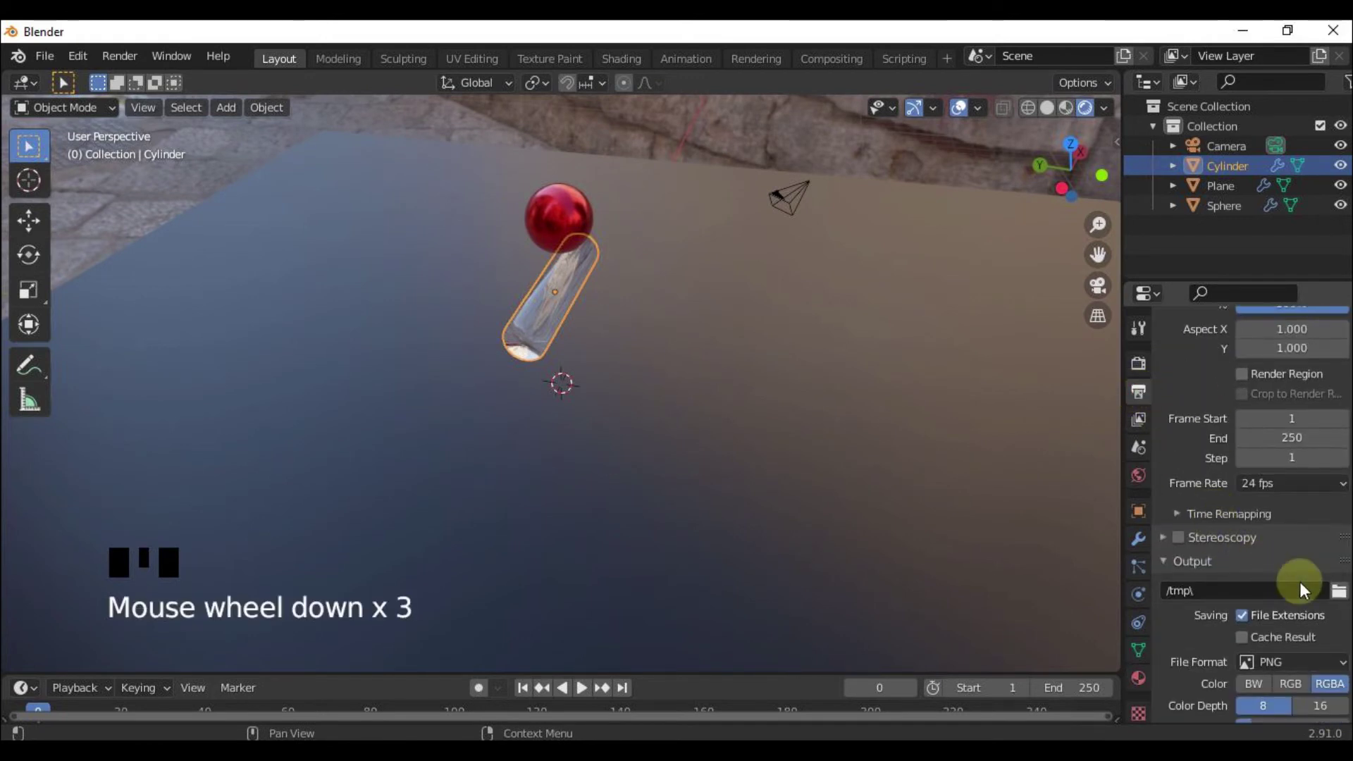
pyautogui.click(1339, 591)
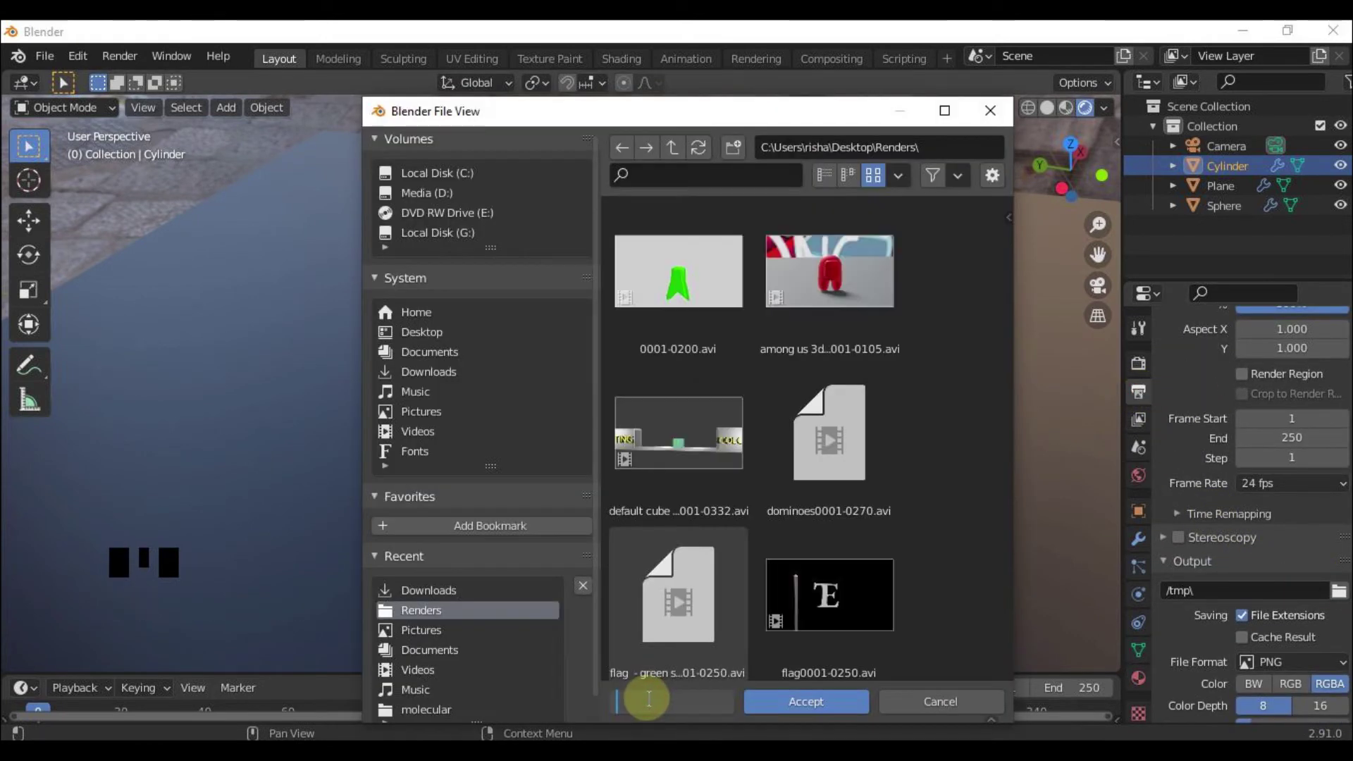
pyautogui.click(646, 699)
pyautogui.write('softbody simulation')
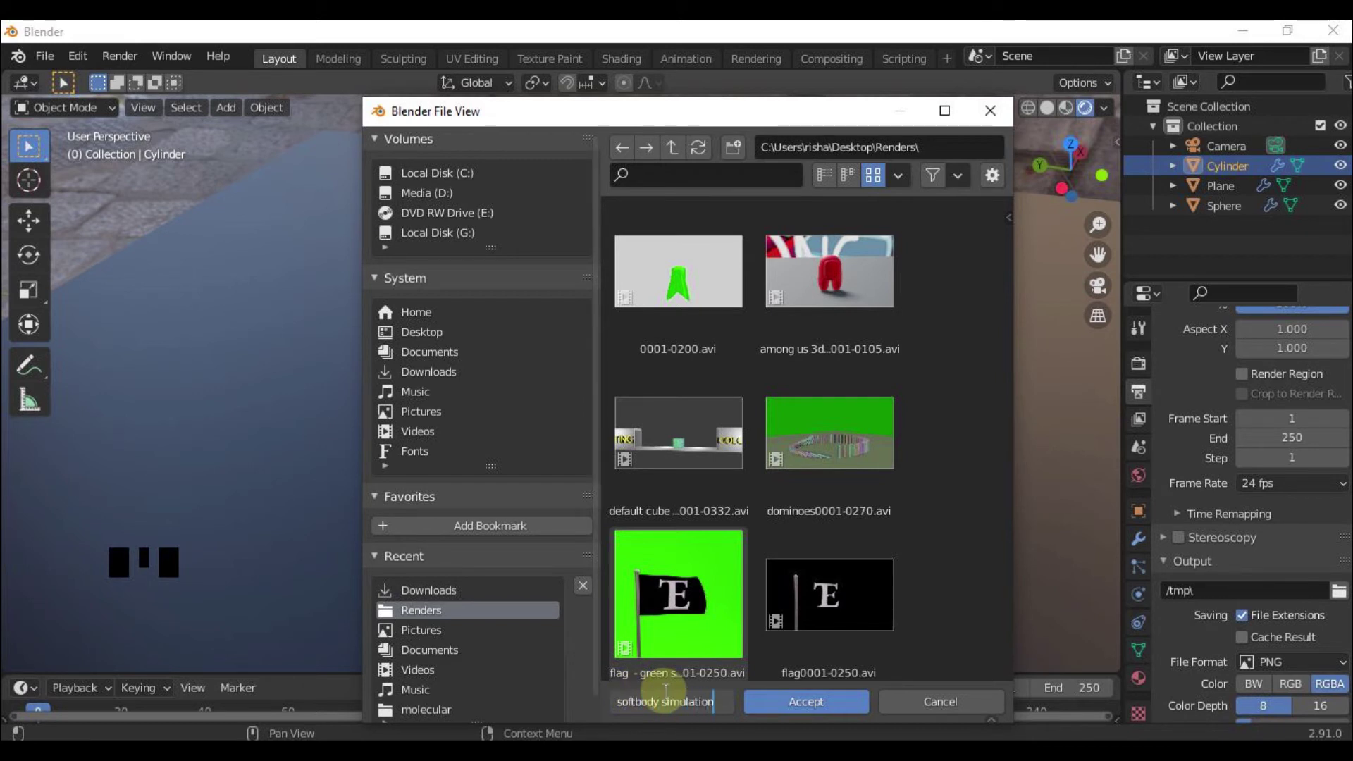
pyautogui.write(' tutorial')
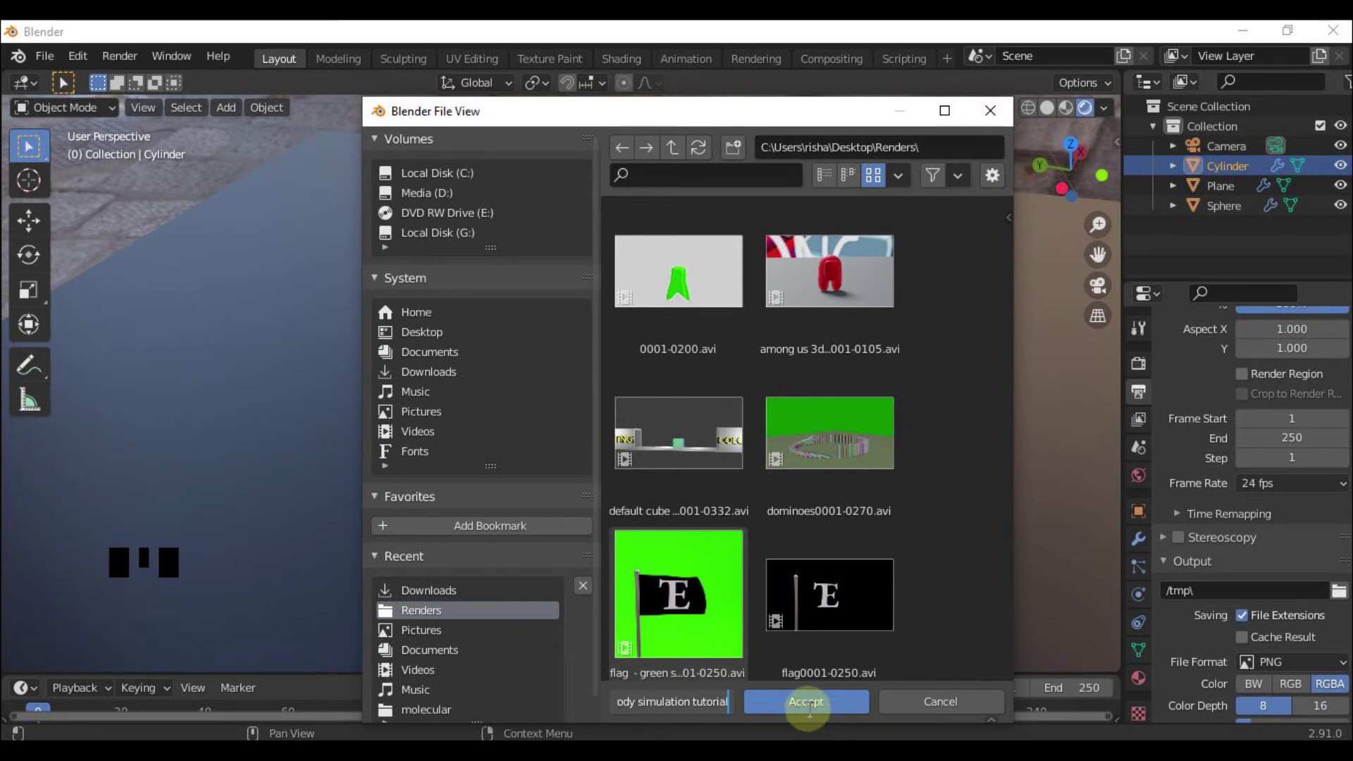
pyautogui.click(807, 703)
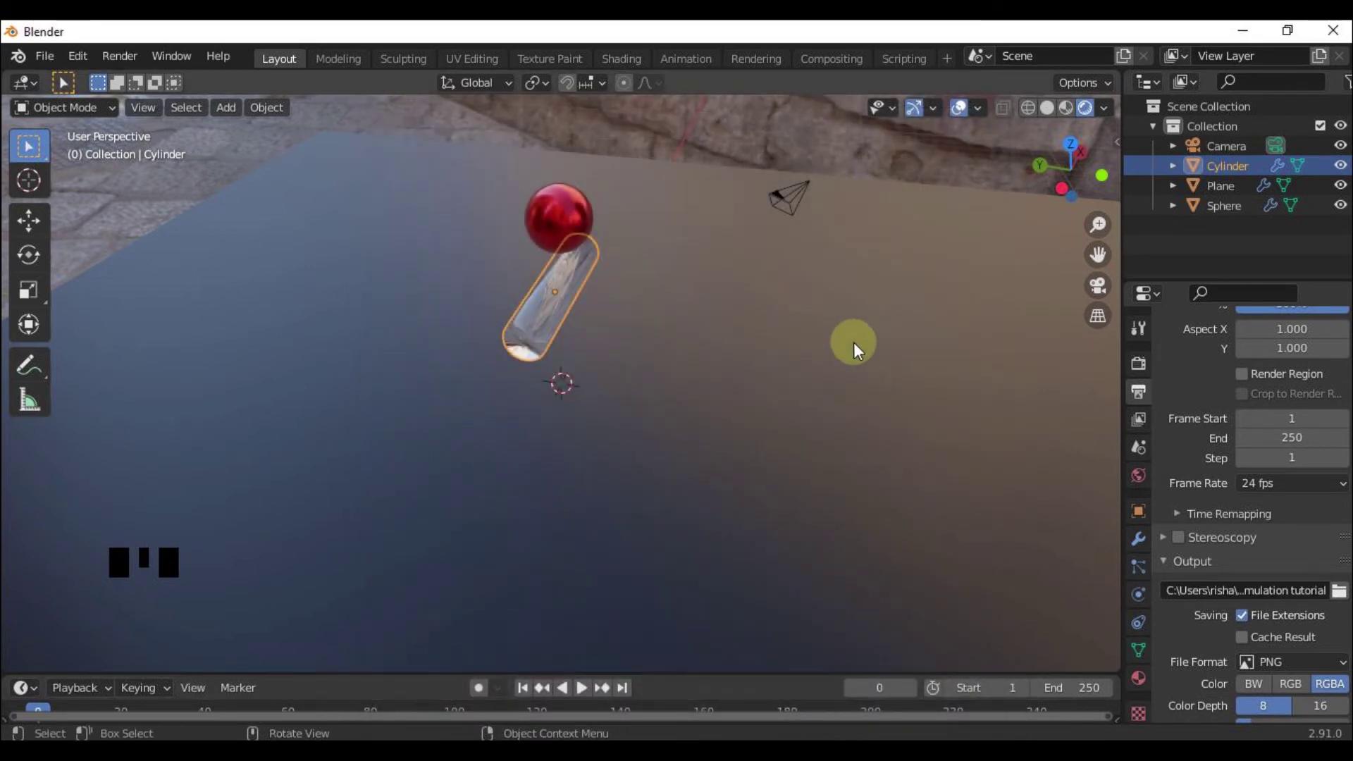
# Step: Set the render output's file format to AVI JPEG
pyautogui.scroll(-2, 1244, 582)
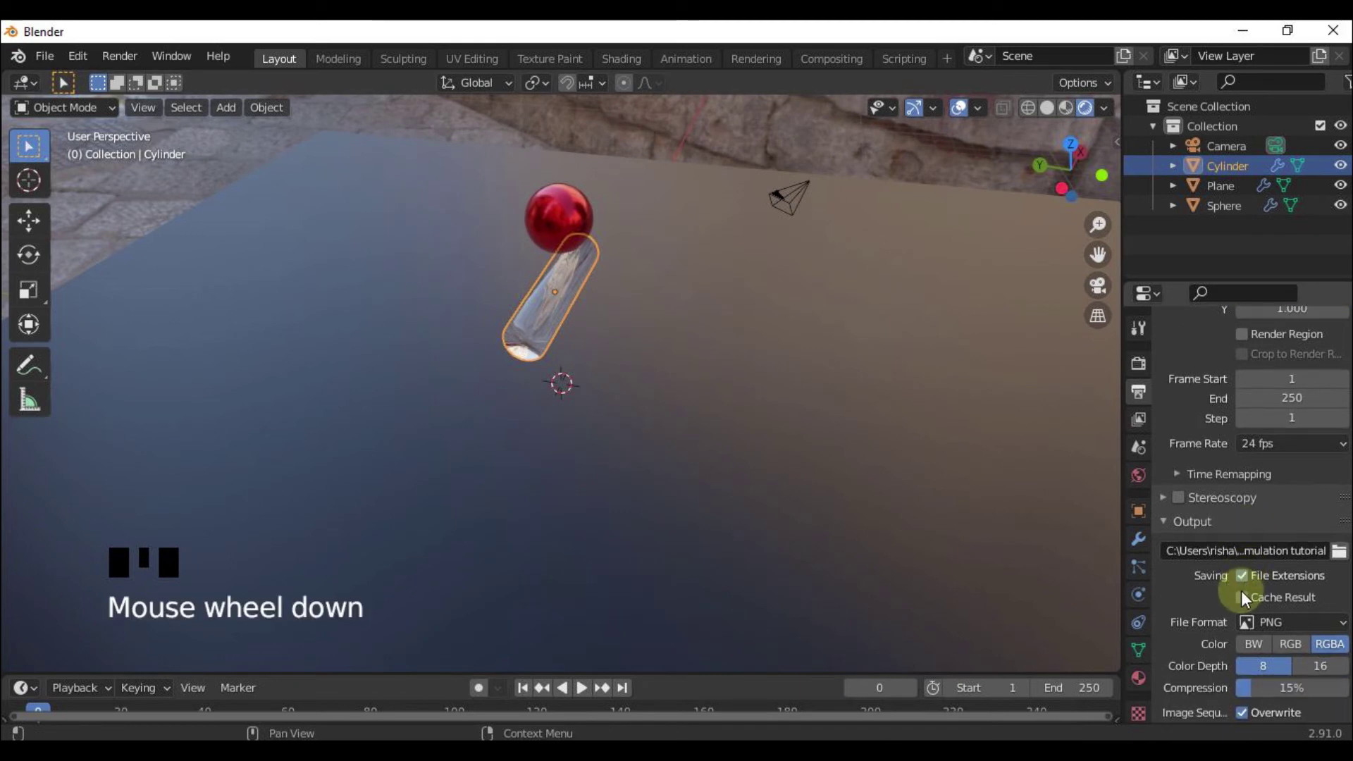
pyautogui.click(1261, 623)
pyautogui.click(1255, 469)
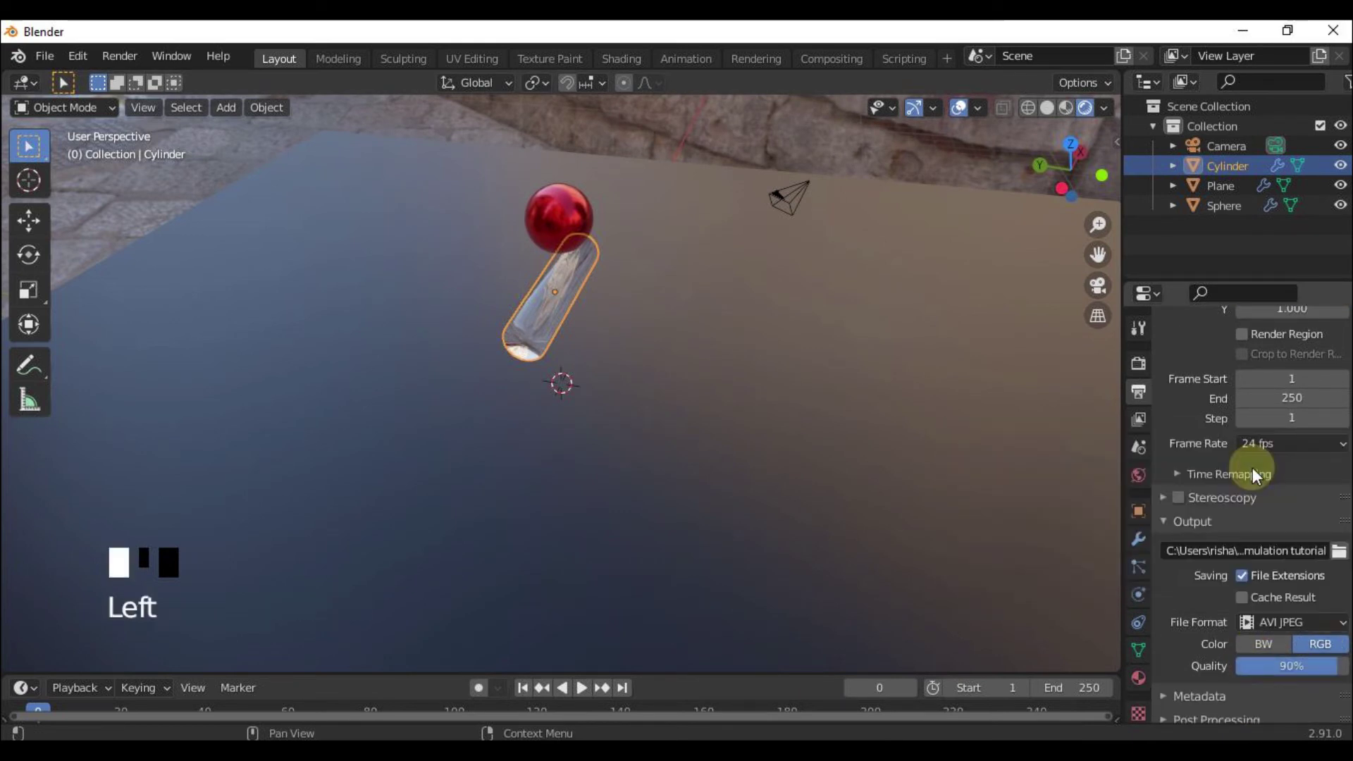
pyautogui.scroll(-2, 1186, 656)
pyautogui.scroll(2, 1186, 645)
pyautogui.scroll(1, 1187, 642)
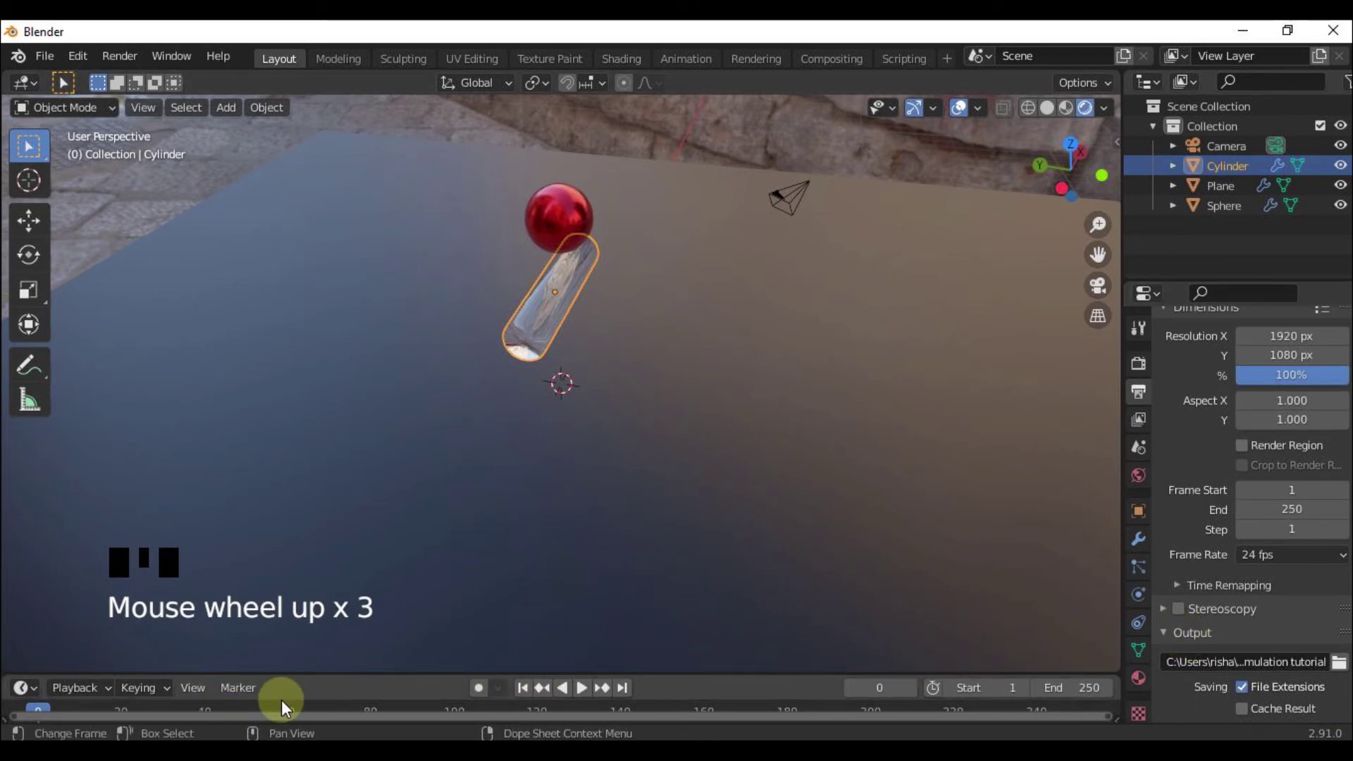
# Step: Play the simulation to about frame 109 to find where the sphere's motion ends, and enlarge the timeline area
pyautogui.press('space')
pyautogui.moveTo(550, 513); pyautogui.dragTo(541, 473, button='middle')
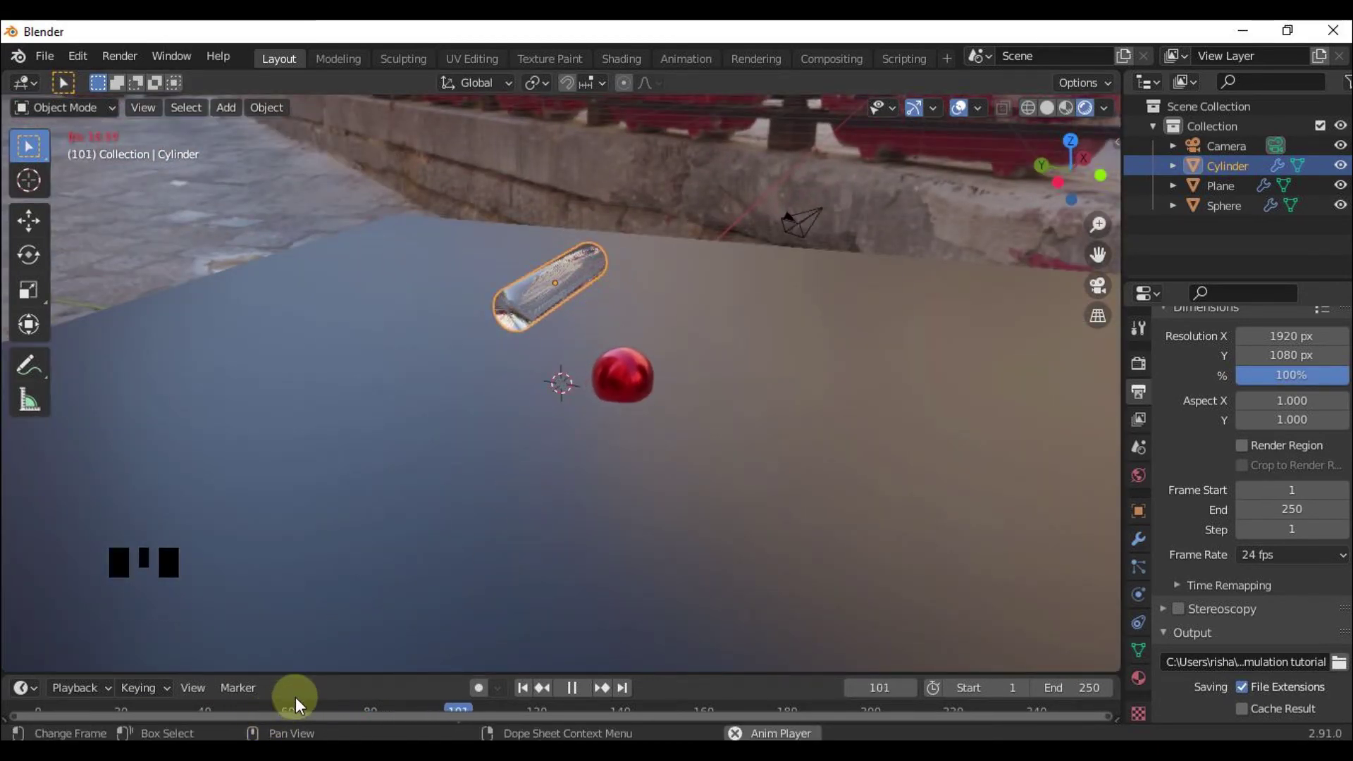
pyautogui.press('space')
pyautogui.press('space')
pyautogui.press('space')
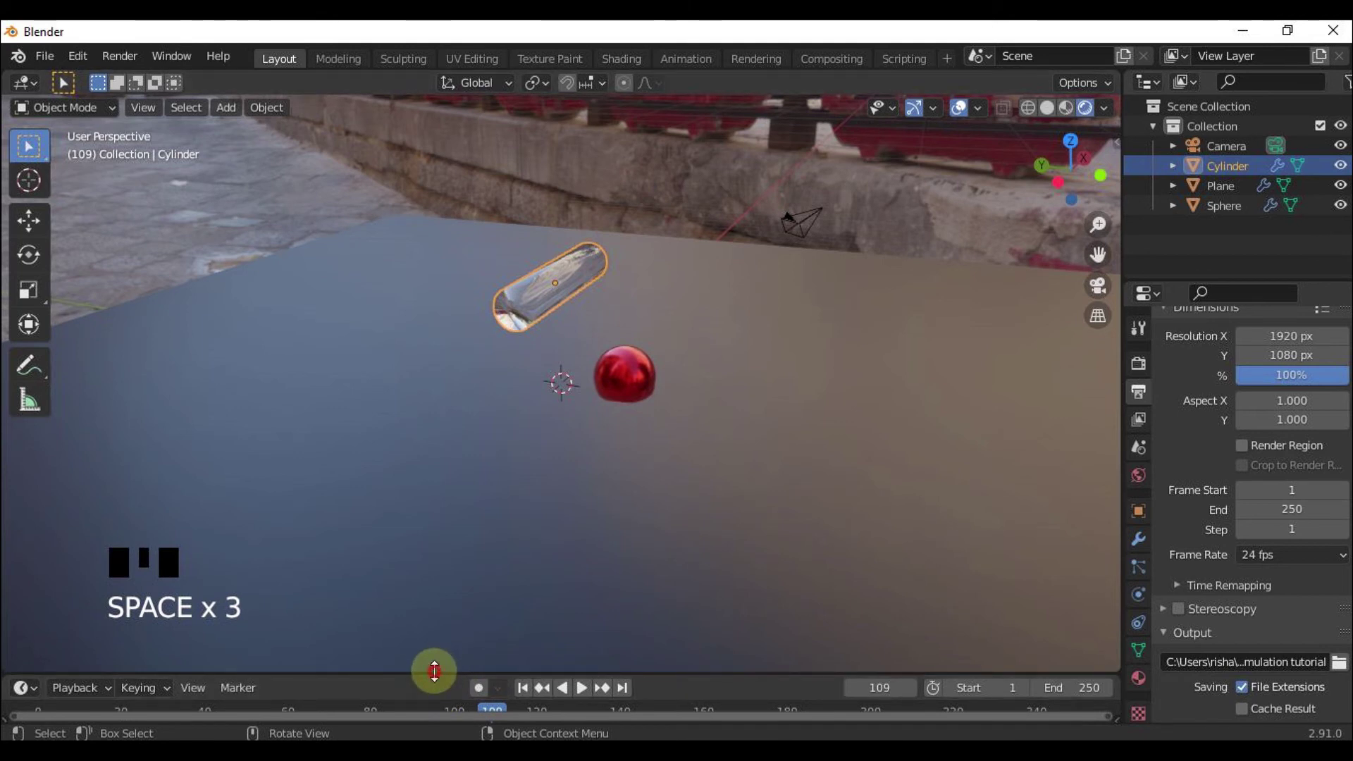
pyautogui.moveTo(434, 672); pyautogui.dragTo(474, 659)
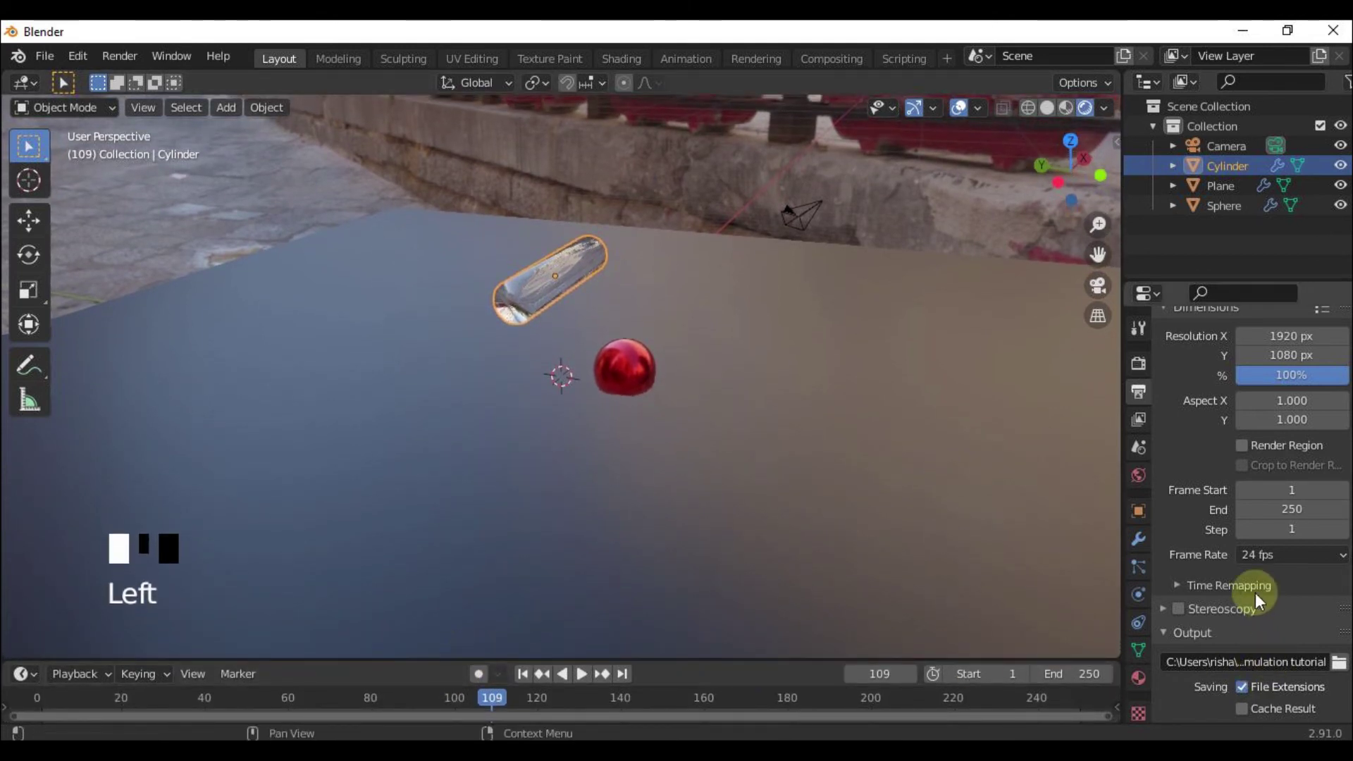
# Step: Set the animation's end frame to 125 and its frame rate to 30 fps
pyautogui.doubleClick(1269, 509)
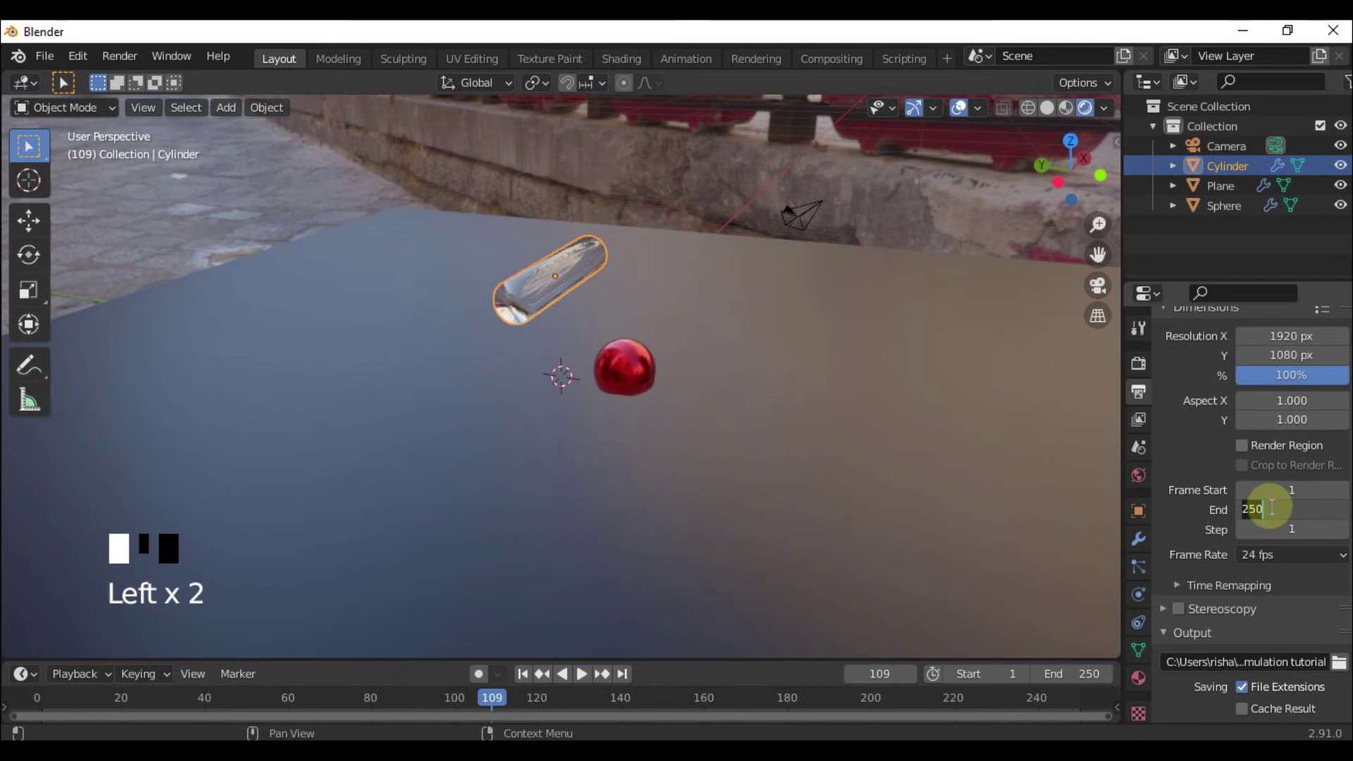
pyautogui.write('125')
pyautogui.press('Return')
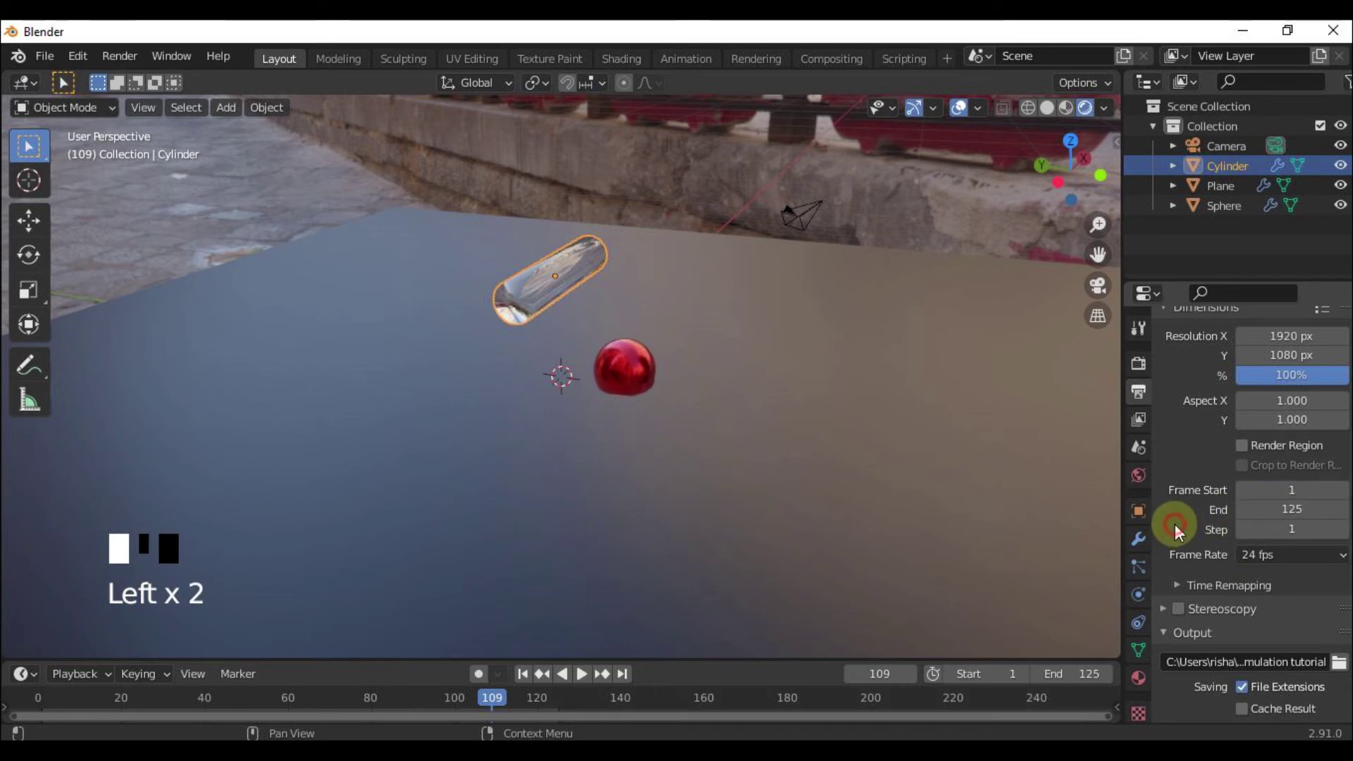
pyautogui.click(1266, 554)
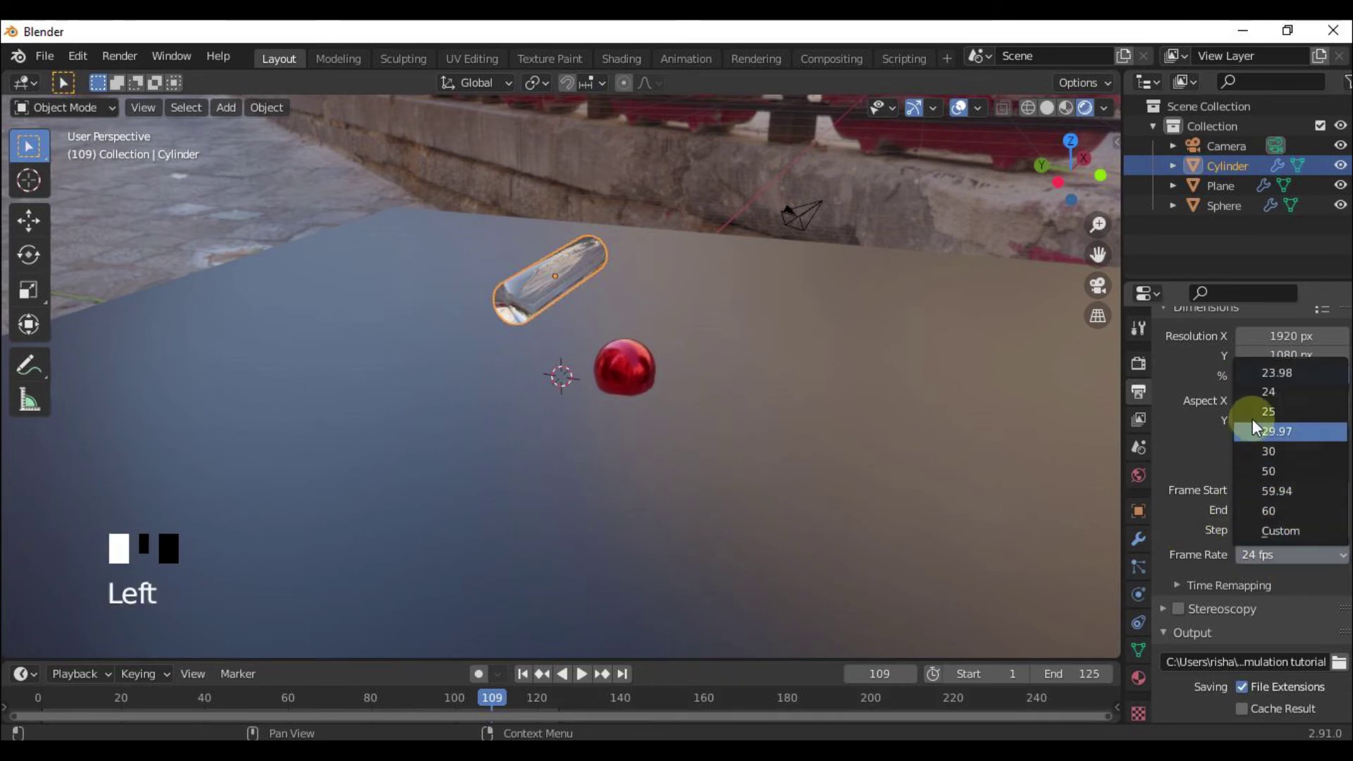
pyautogui.click(1269, 451)
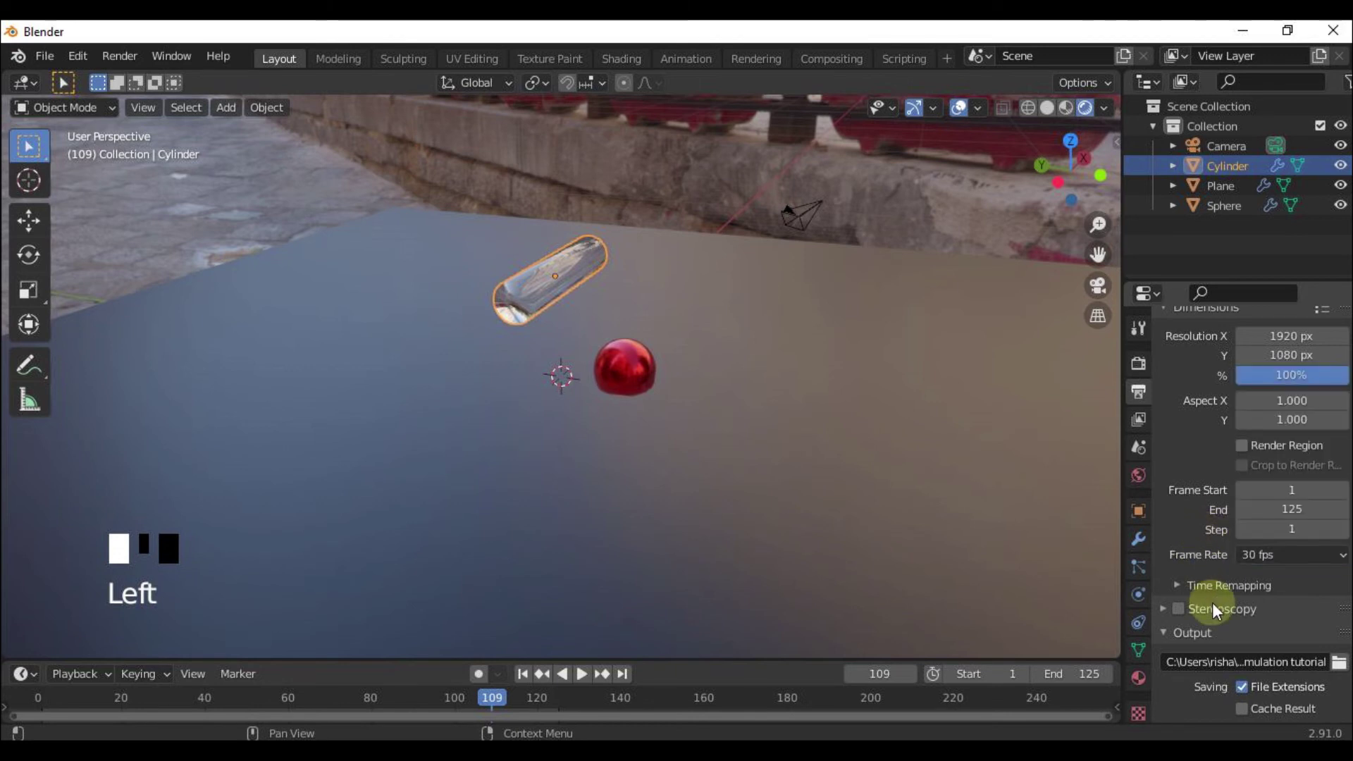
pyautogui.scroll(4, 1234, 510)
pyautogui.scroll(-9, 1233, 509)
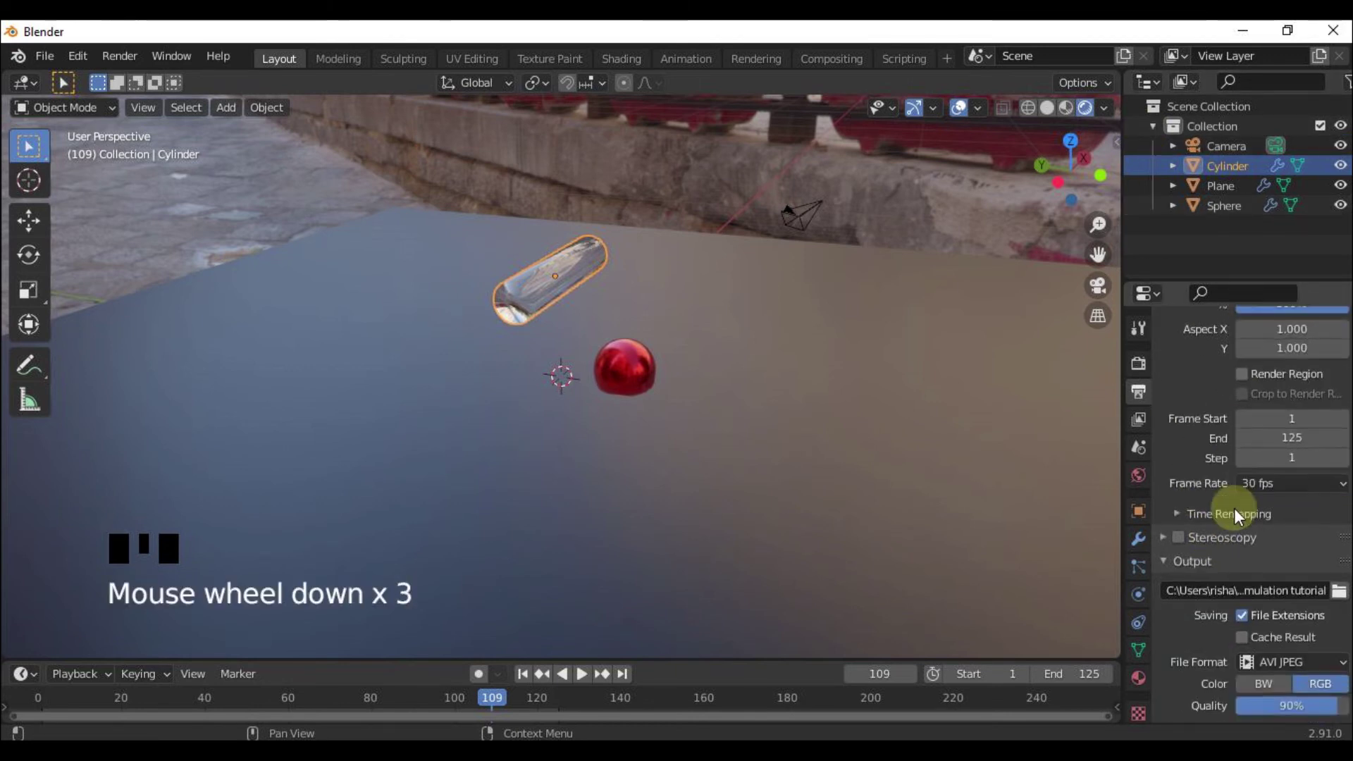
pyautogui.scroll(1, 1198, 509)
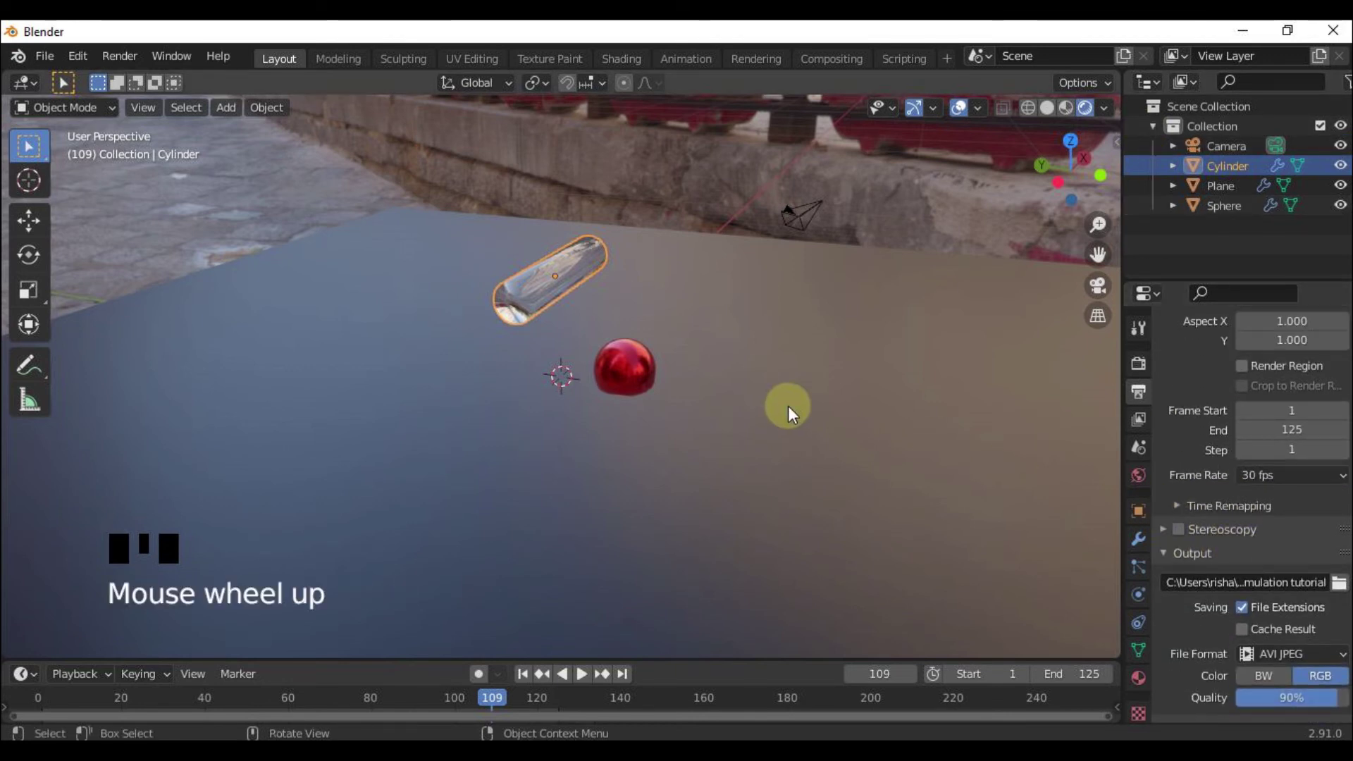
# Step: Look through the camera and lock the camera to the view
pyautogui.click(725, 294)
pyautogui.press('KP_0')
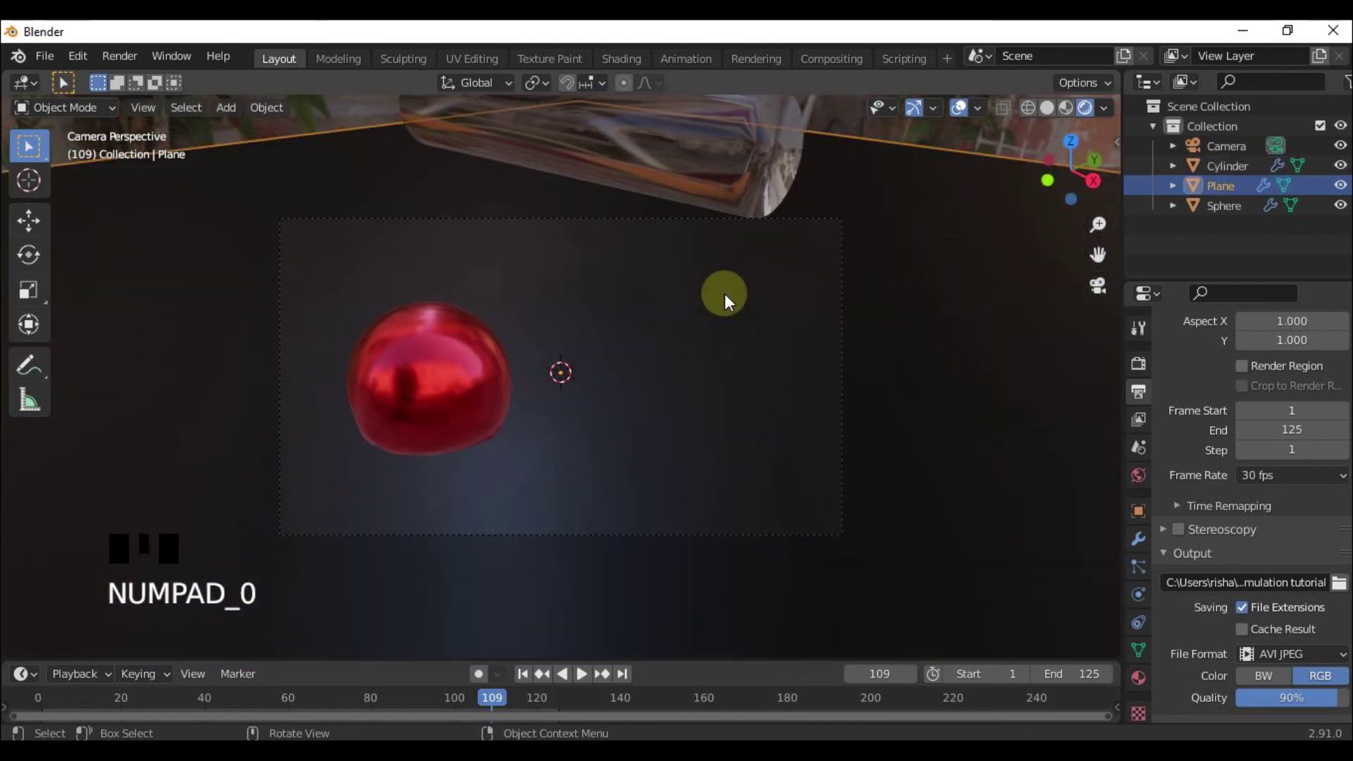
pyautogui.press('n')
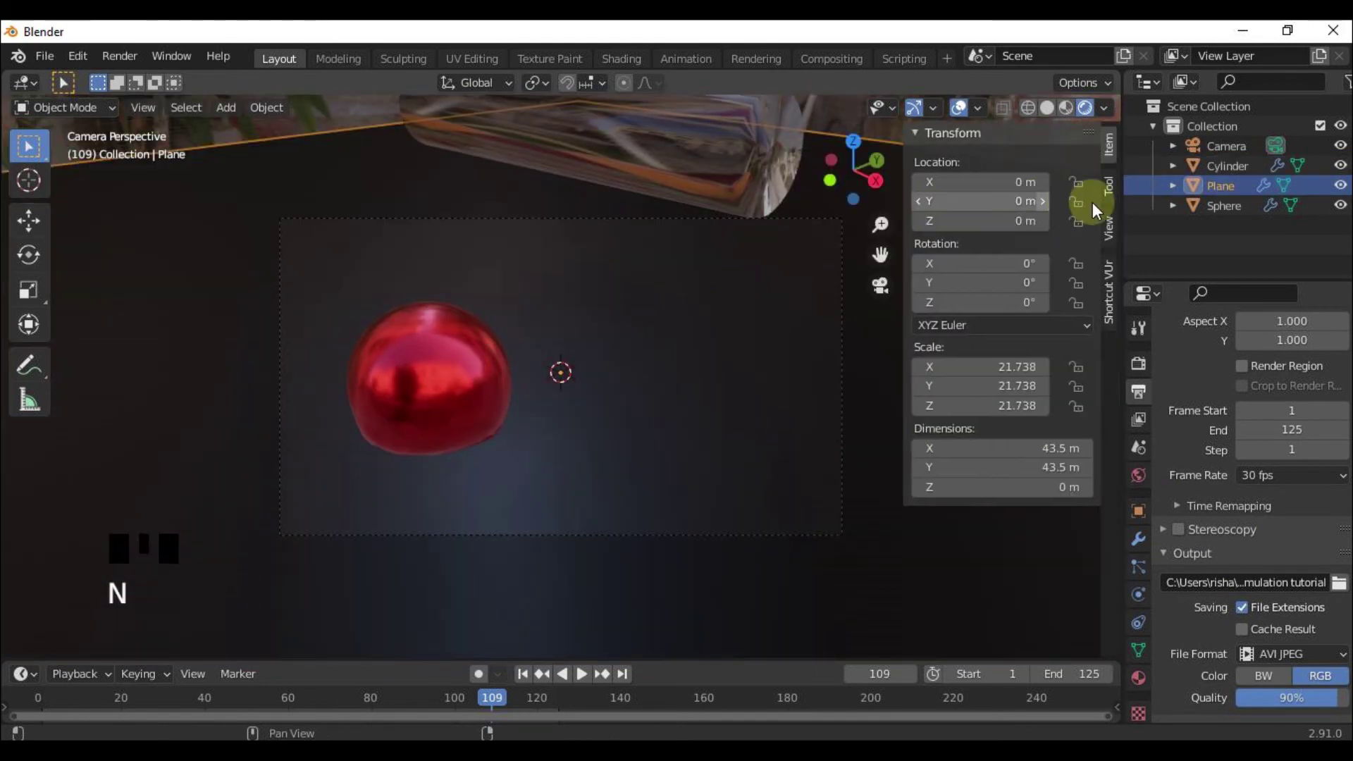
pyautogui.click(1108, 227)
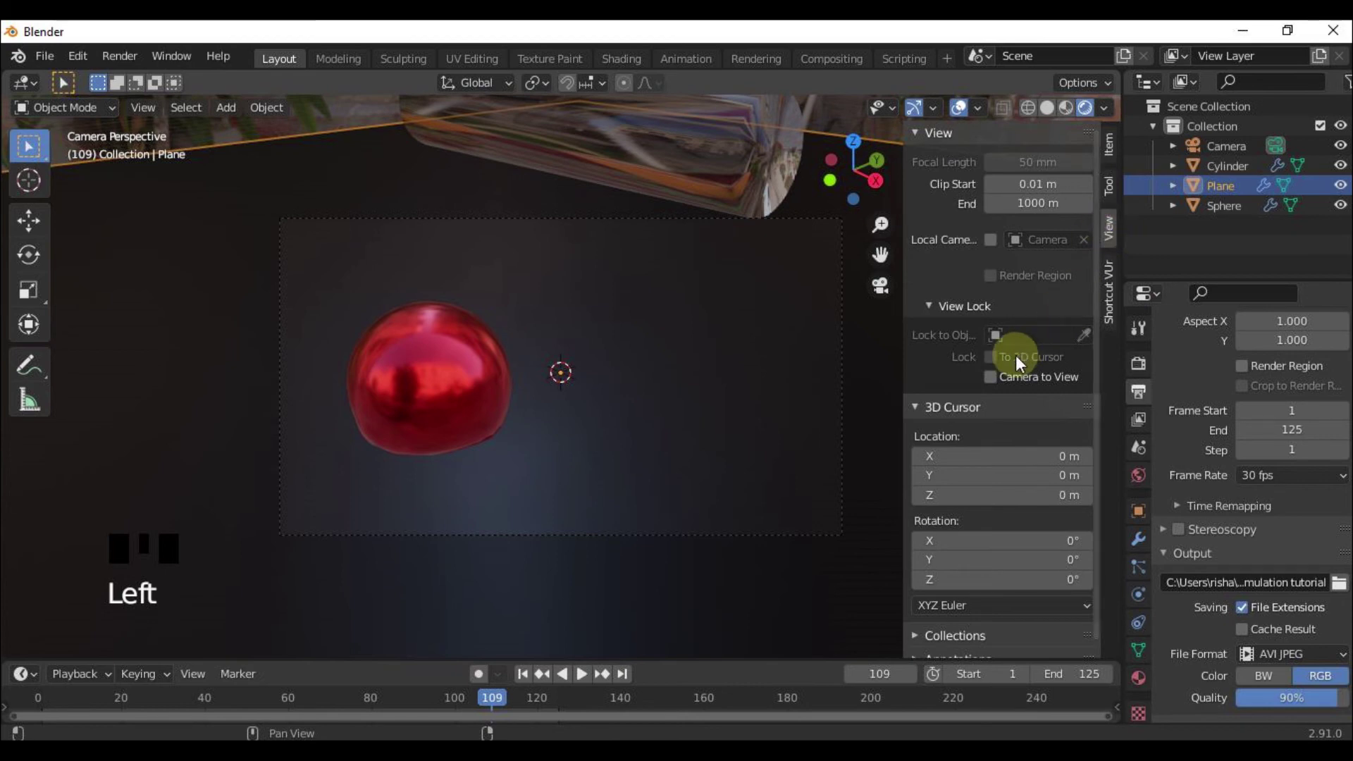
pyautogui.click(990, 376)
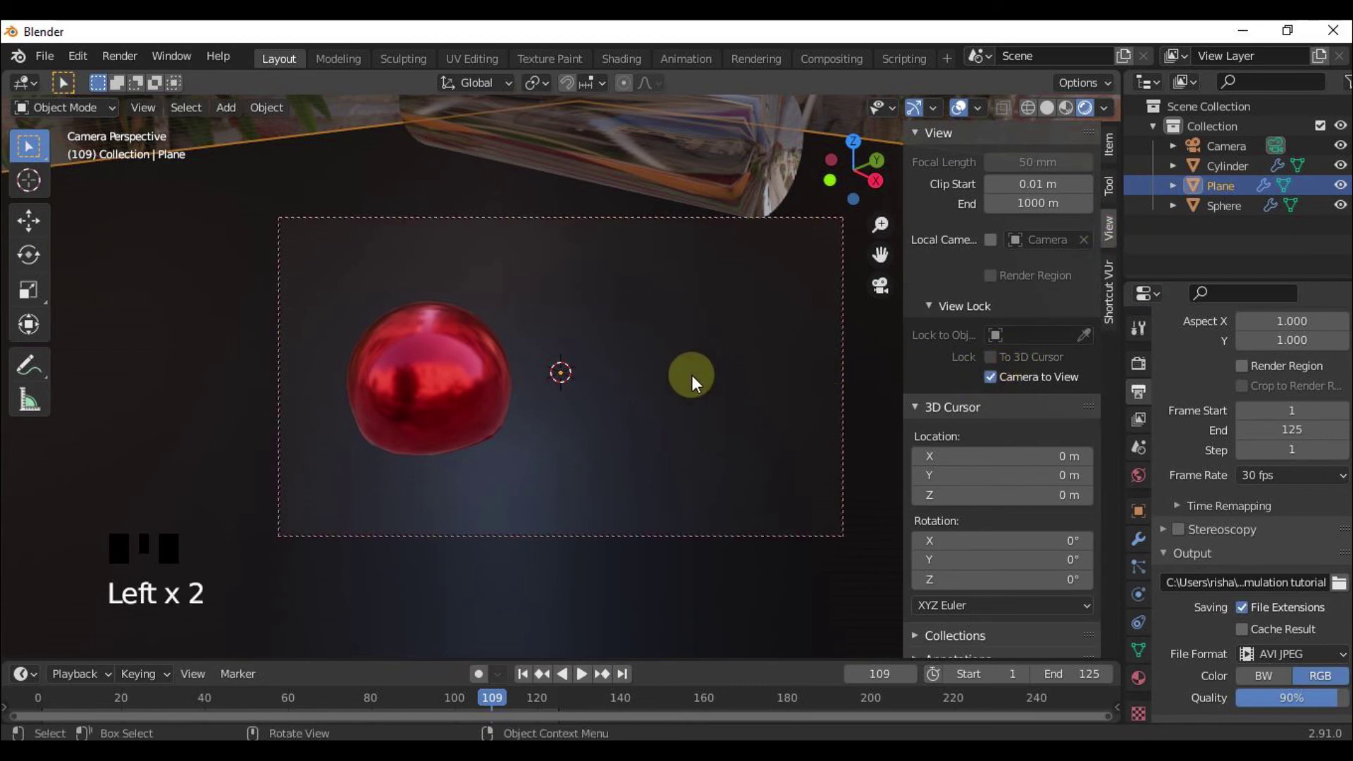
pyautogui.press('n')
# Step: Pull the camera back and around the scene until both the cylinder and the sphere are inside its frame
pyautogui.scroll(-2, 632, 375)
pyautogui.moveTo(590, 399); pyautogui.dragTo(824, 426, button='middle')
pyautogui.scroll(-2, 751, 425)
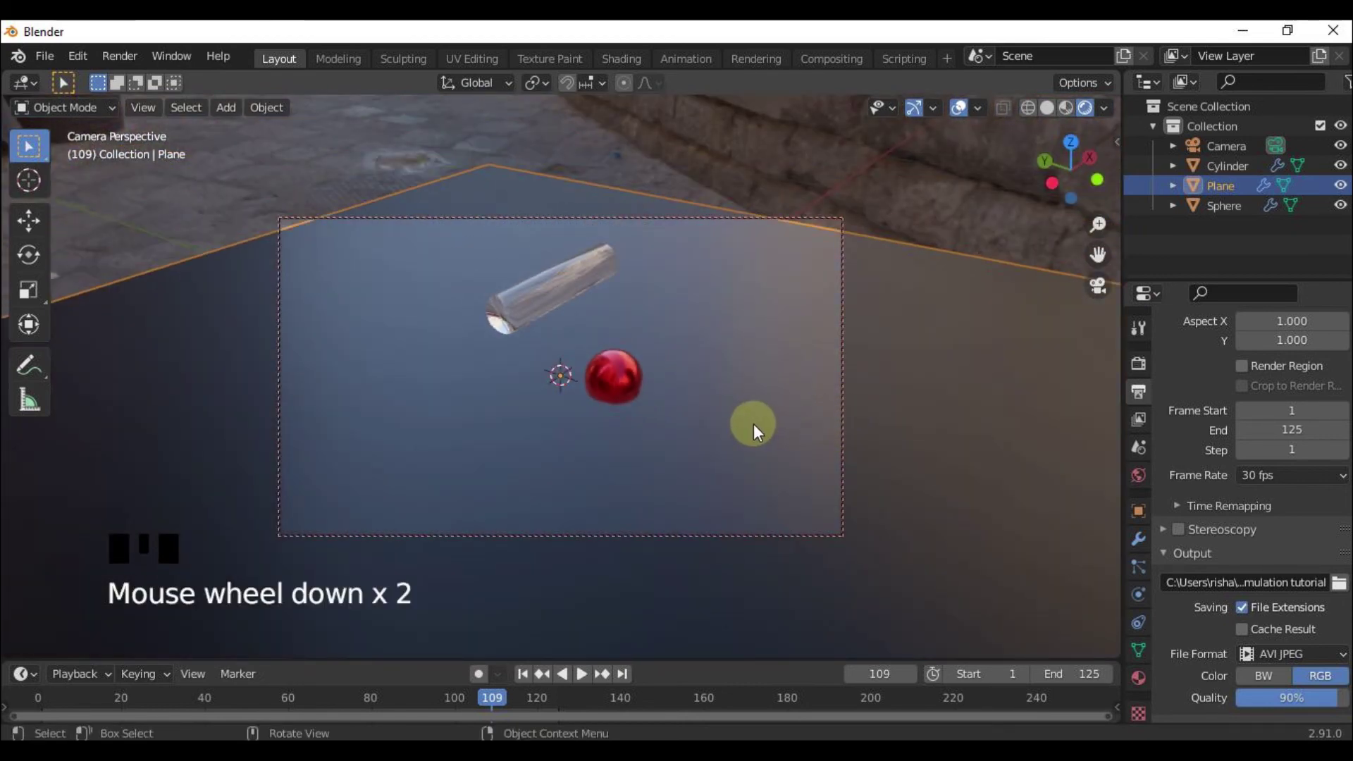
pyautogui.scroll(1, 663, 468)
pyautogui.keyDown('shift'); pyautogui.moveTo(663, 468); pyautogui.dragTo(731, 477, button='middle'); pyautogui.keyUp('shift')
pyautogui.scroll(-3, 725, 475)
# Step: Leave the camera view and scale up the ground plane
pyautogui.press('KP_0')
pyautogui.press('s')
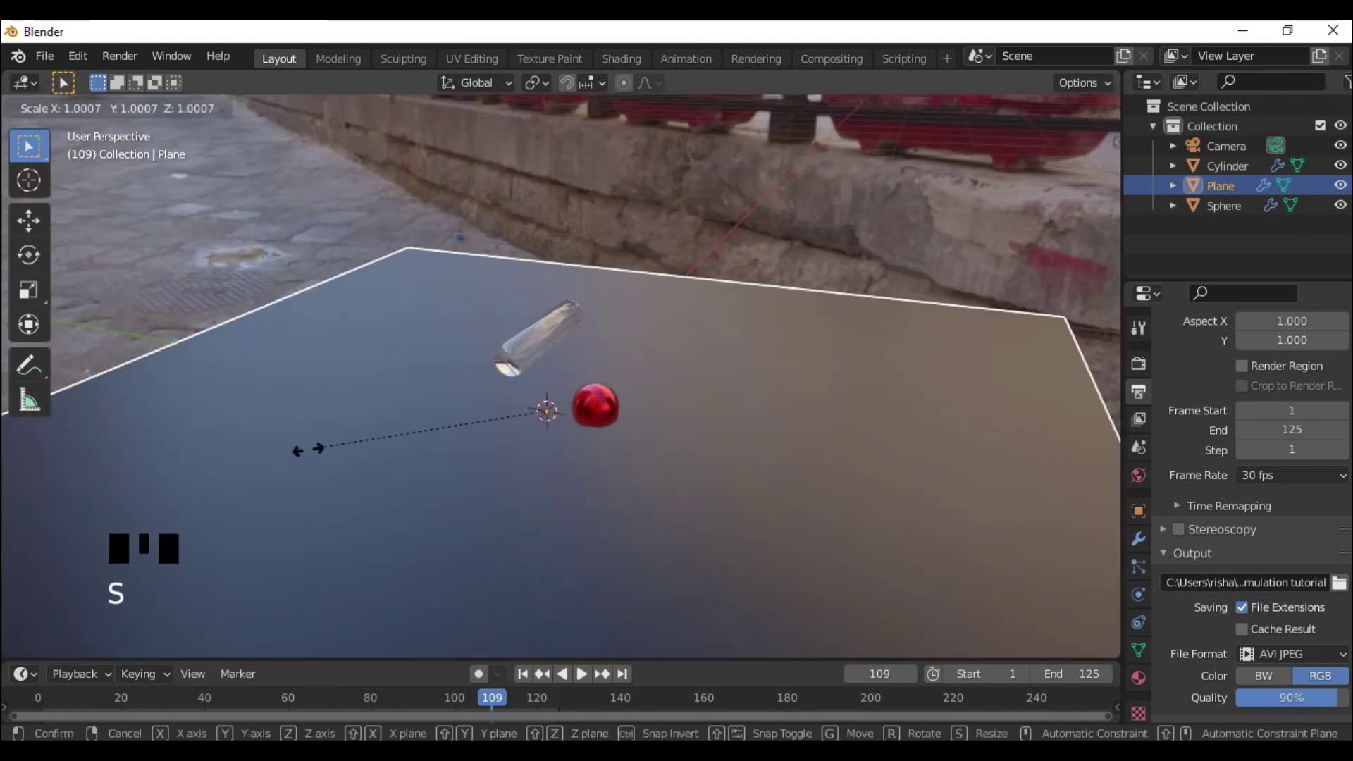
pyautogui.click(907, 471)
# Step: Reframe the camera lower and closer on the sphere and cylinder at frame 0, playing the fall once to check it
pyautogui.press('KP_0')
pyautogui.moveTo(599, 462); pyautogui.dragTo(590, 415, button='middle')
pyautogui.moveTo(292, 699); pyautogui.dragTo(43, 691)
pyautogui.click(42, 697)
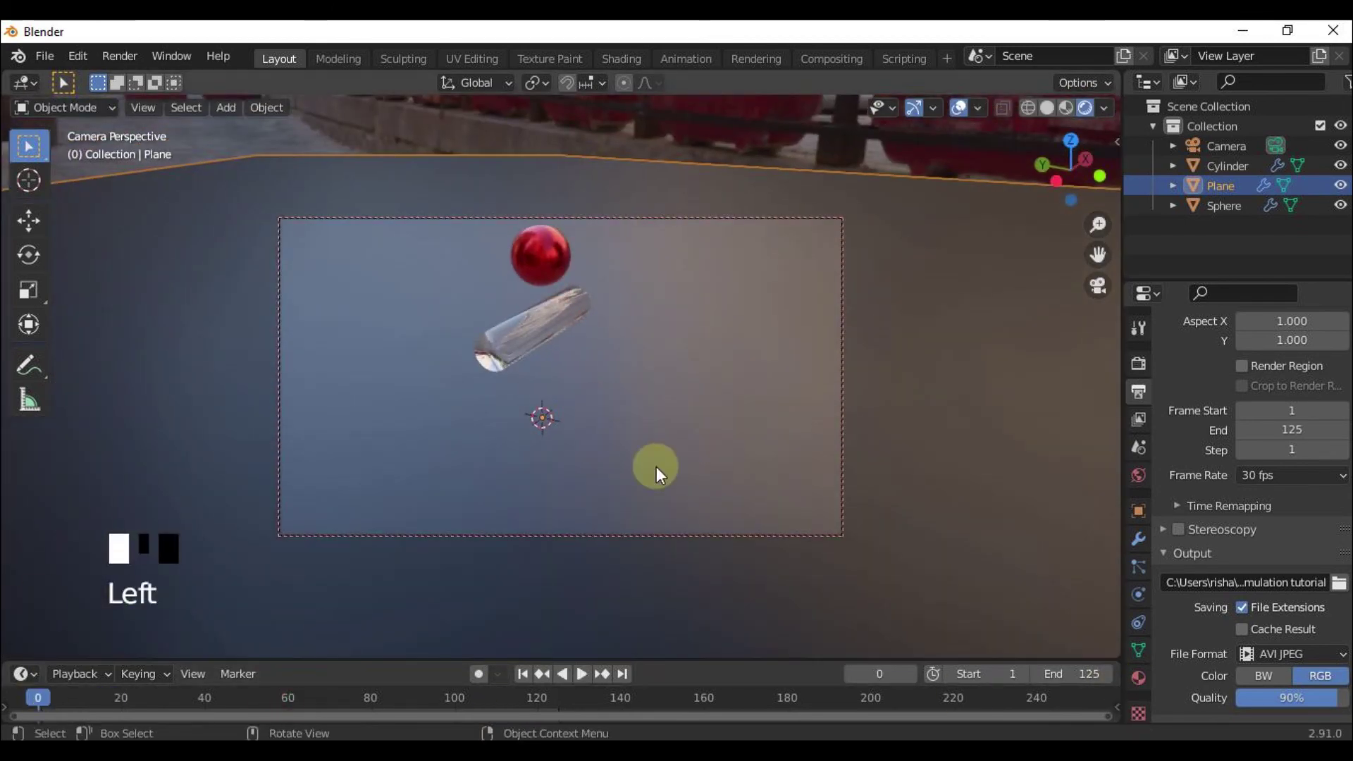
pyautogui.moveTo(657, 466)
pyautogui.keyDown('shift'); pyautogui.mouseDown(button='middle')
pyautogui.moveTo(633, 528)
pyautogui.moveTo(585, 452)
pyautogui.moveTo(615, 464)
pyautogui.moveTo(607, 454)
pyautogui.moveTo(598, 510)
pyautogui.moveTo(649, 444)
pyautogui.mouseUp(button='middle'); pyautogui.keyUp('shift')
pyautogui.press('space')
pyautogui.press('space')
pyautogui.click(40, 697)
pyautogui.moveTo(485, 468); pyautogui.dragTo(503, 489, button='middle')
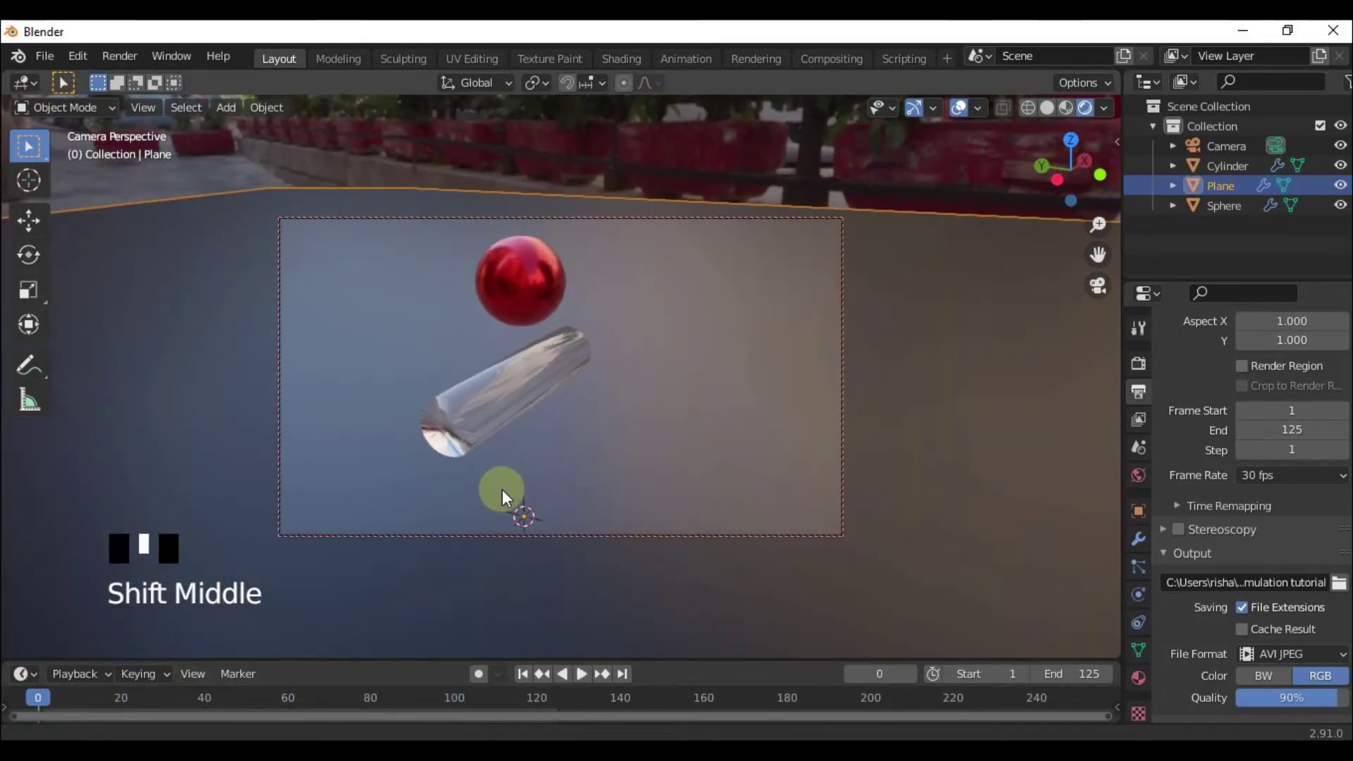
# Step: Play the fall through the camera, pull the camera back slightly, and return to frame 0 after another playback
pyautogui.press('space')
pyautogui.press('space')
pyautogui.scroll(-1, 546, 492)
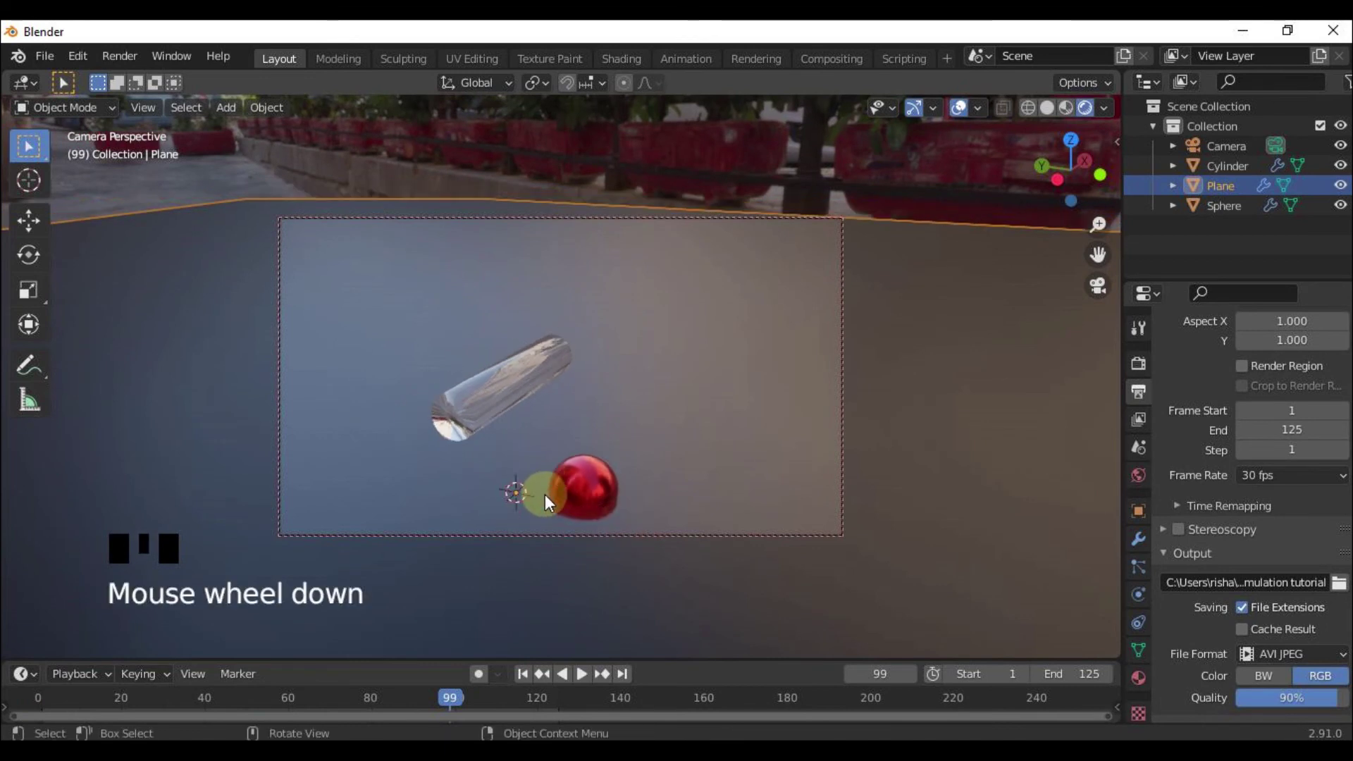
pyautogui.moveTo(193, 697); pyautogui.dragTo(7, 685)
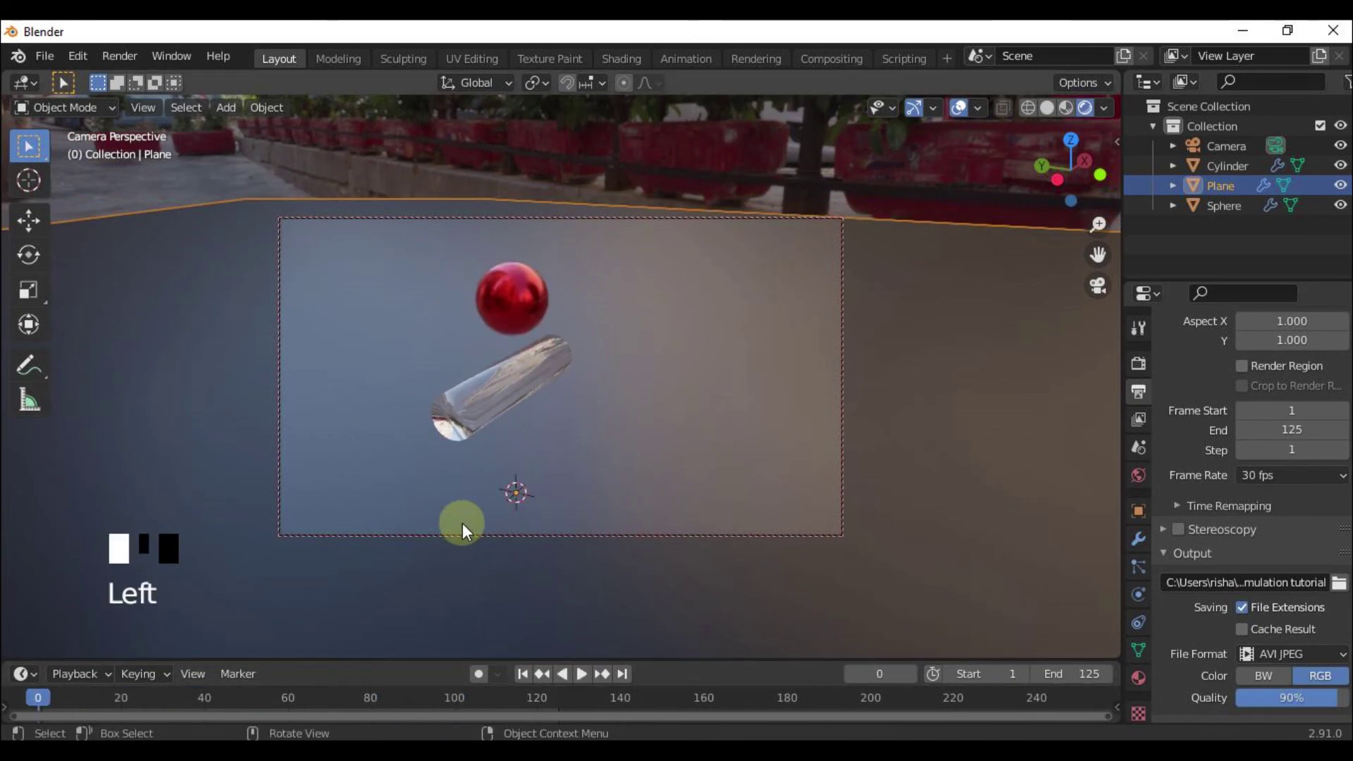
pyautogui.press('space')
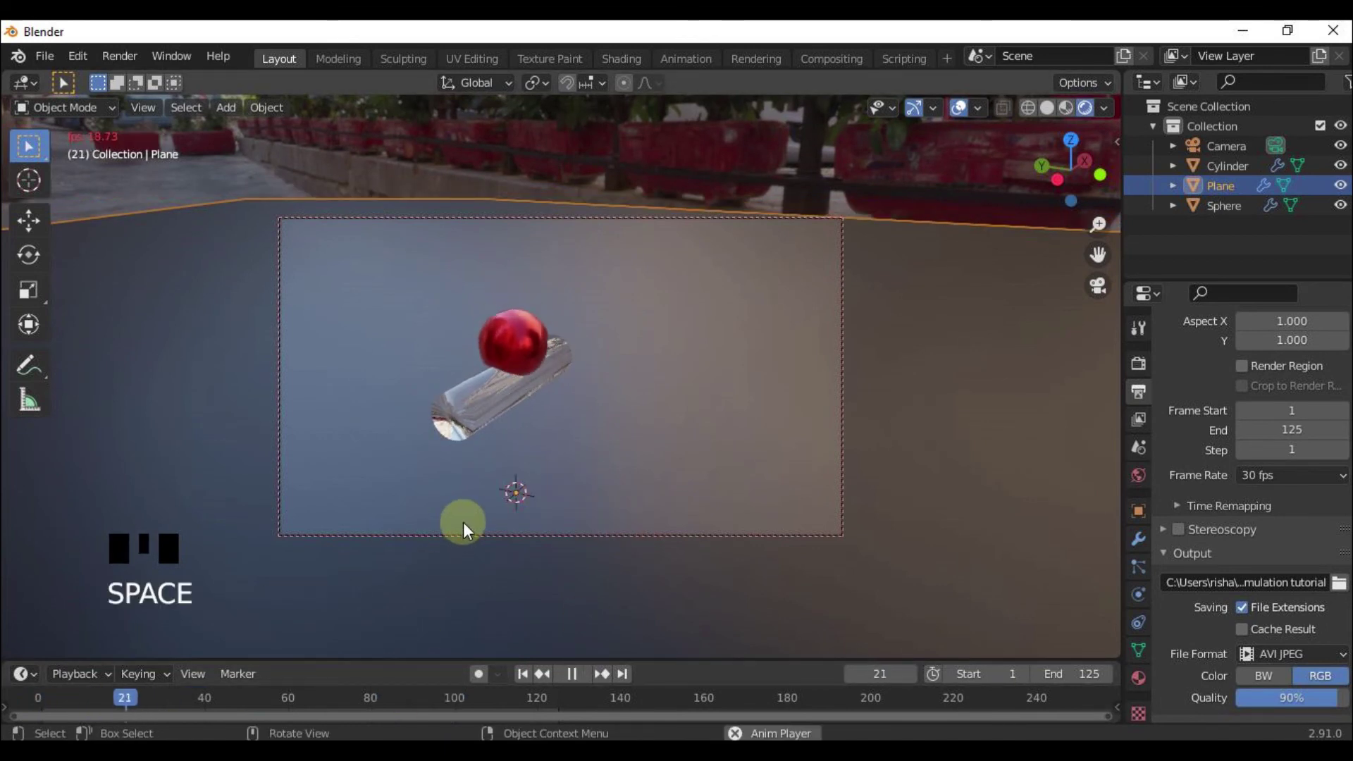
pyautogui.press('space')
pyautogui.hotkey('shift', 'Left')
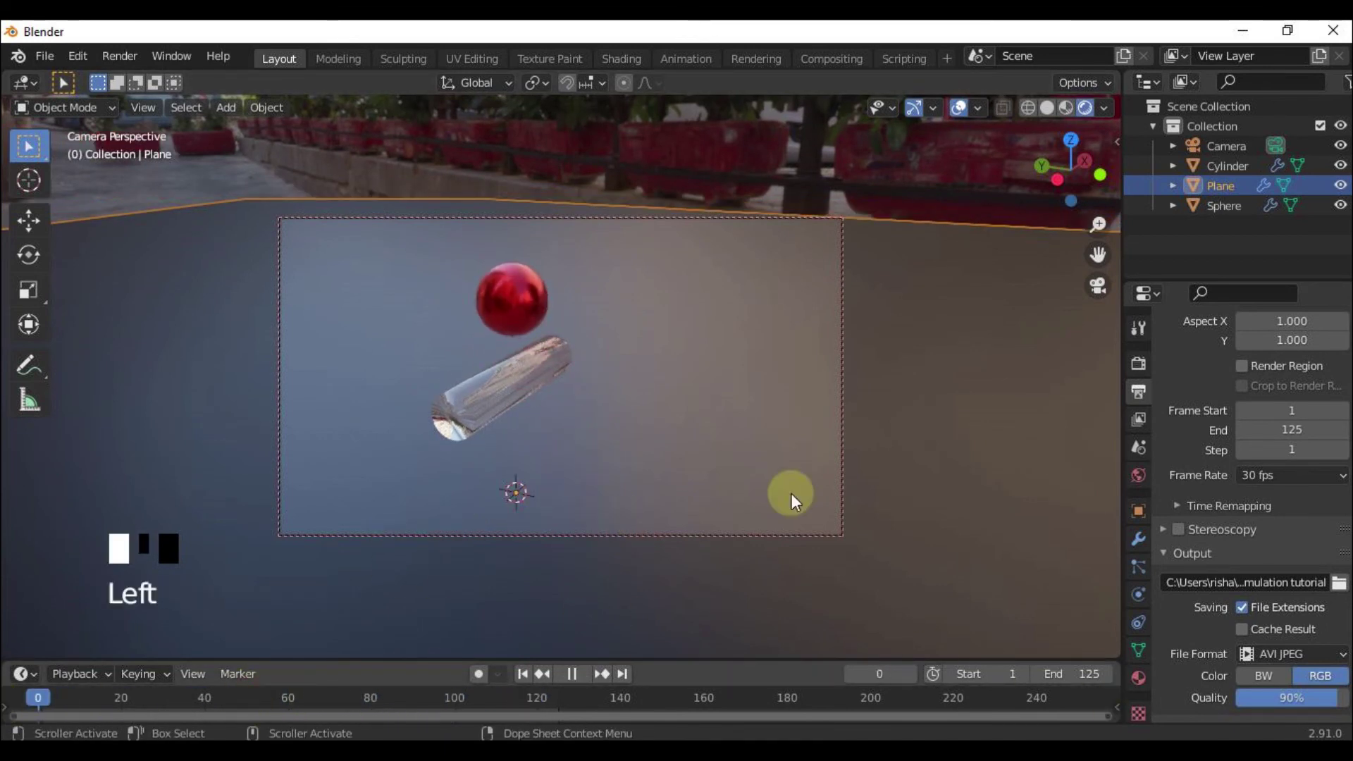
# Step: Leave the camera view and render the full animation
pyautogui.press('KP_0')
pyautogui.scroll(-2, 526, 416)
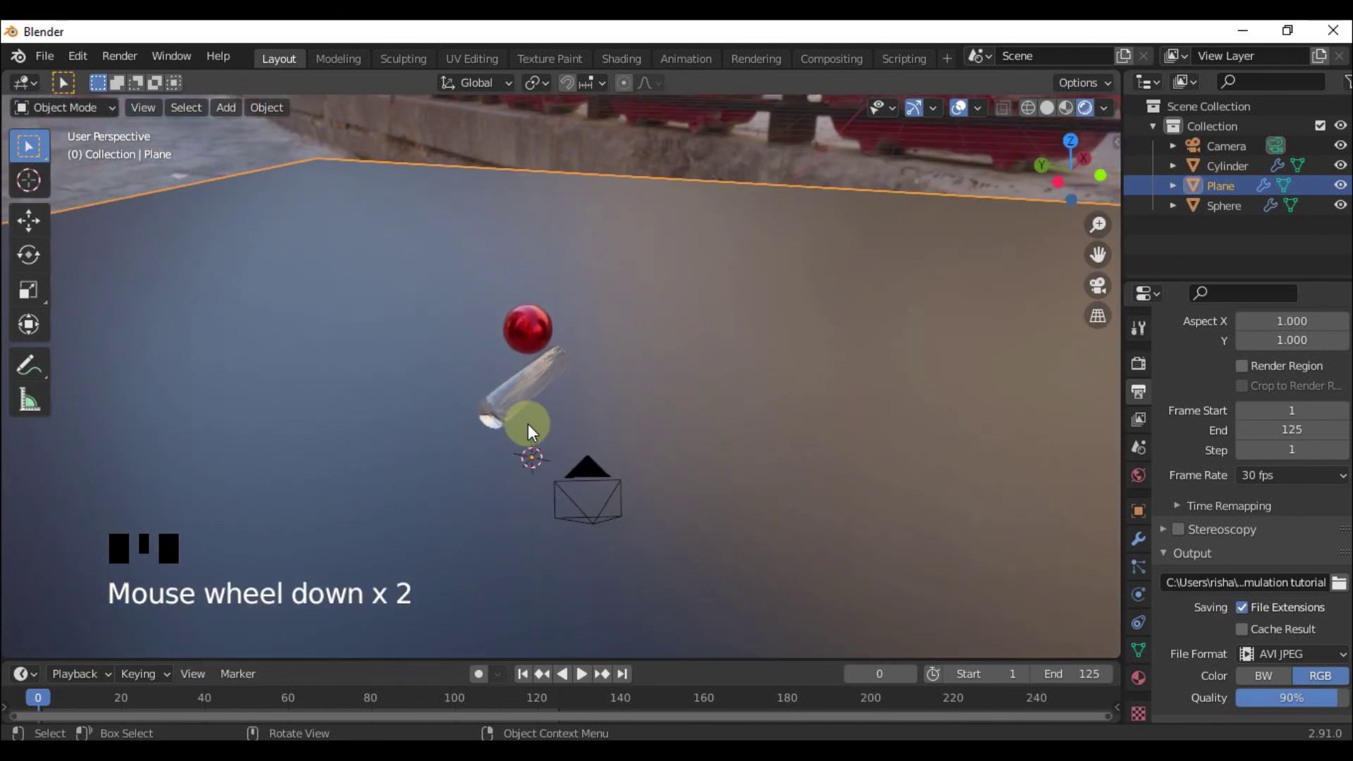
pyautogui.moveTo(527, 424)
pyautogui.mouseDown(button='middle')
pyautogui.moveTo(574, 425)
pyautogui.moveTo(437, 424)
pyautogui.moveTo(477, 400)
pyautogui.moveTo(521, 407)
pyautogui.mouseUp(button='middle')
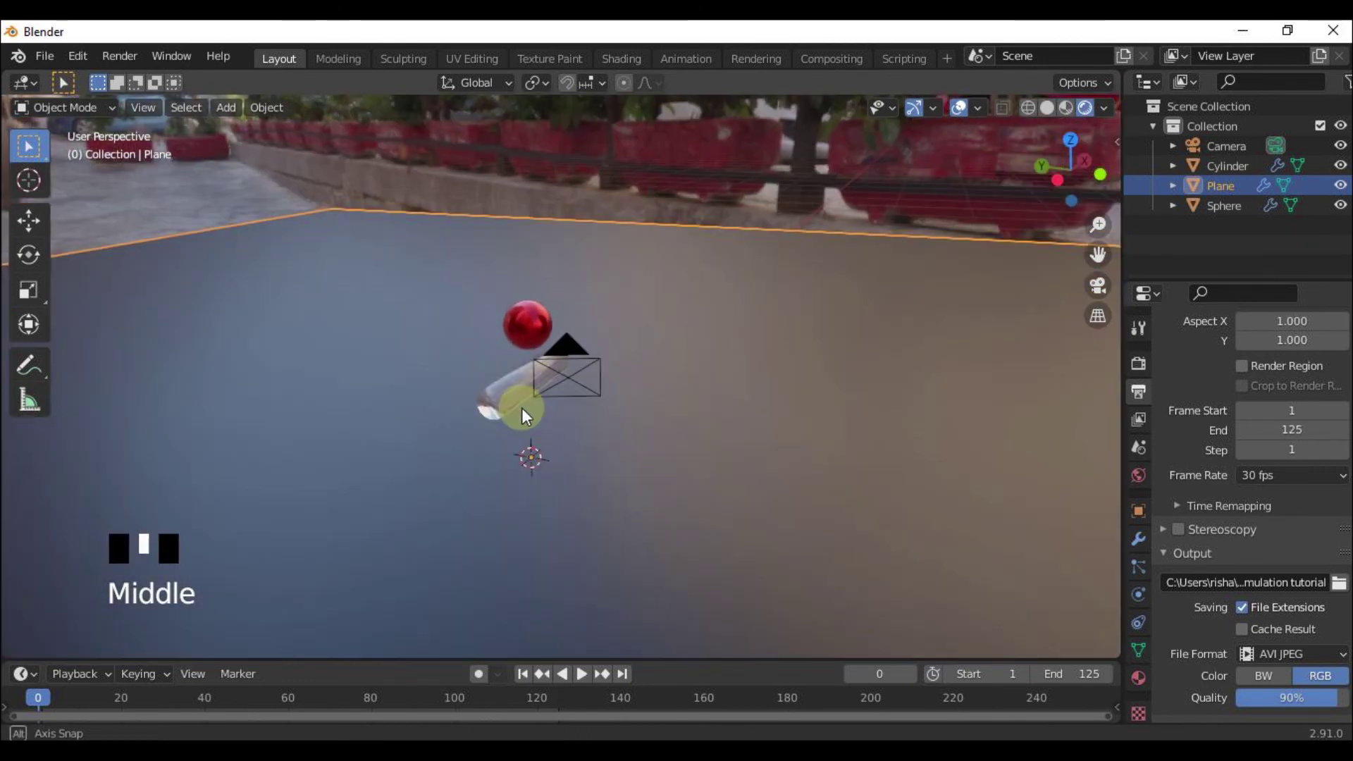
pyautogui.scroll(-3, 1185, 603)
pyautogui.scroll(5, 1187, 603)
pyautogui.scroll(6, 1187, 599)
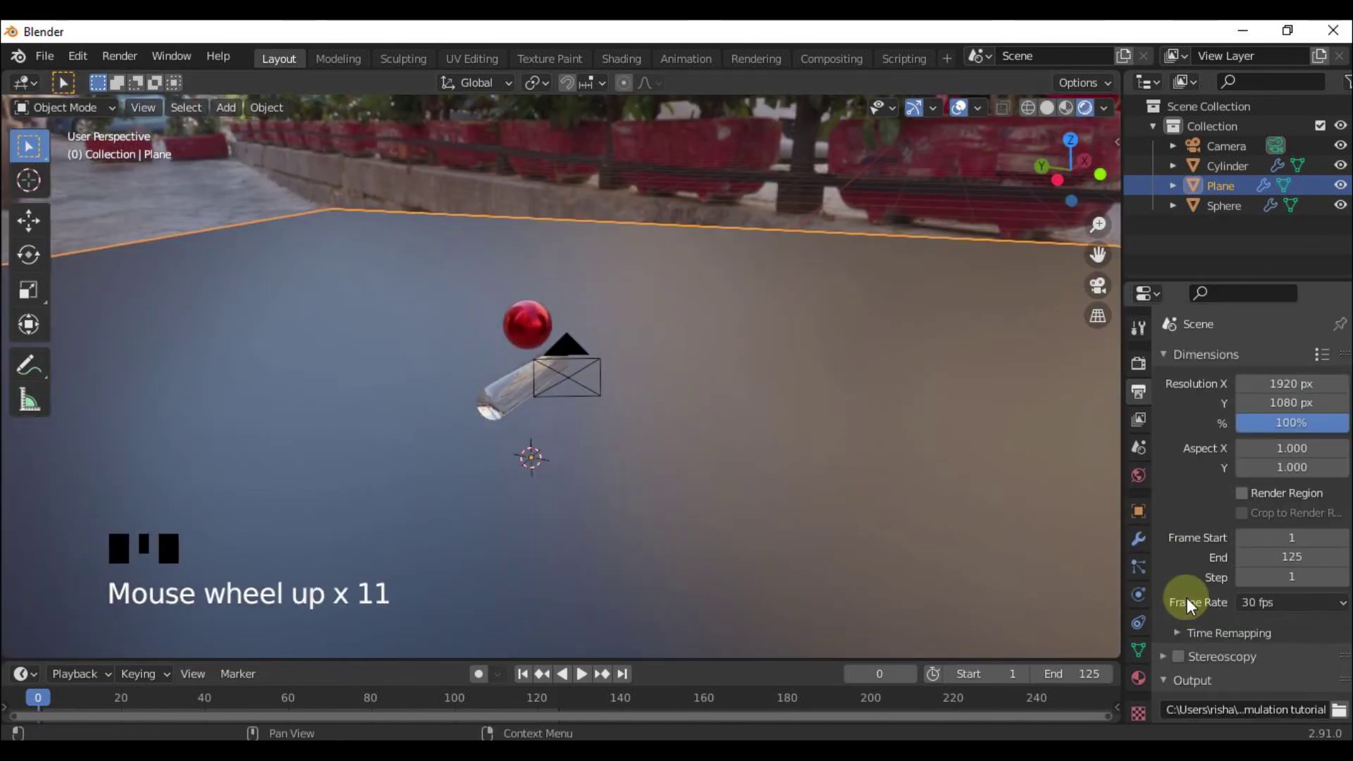
pyautogui.click(113, 56)
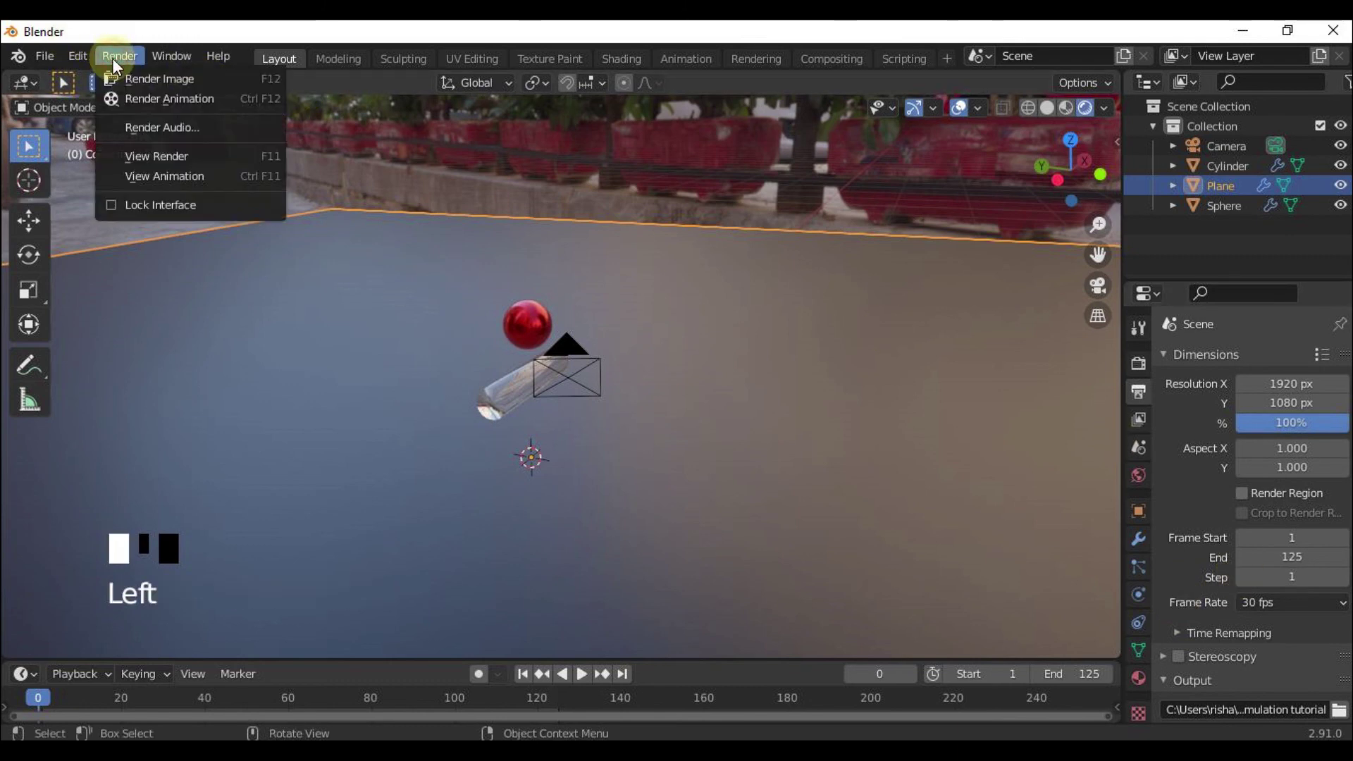
pyautogui.click(173, 97)
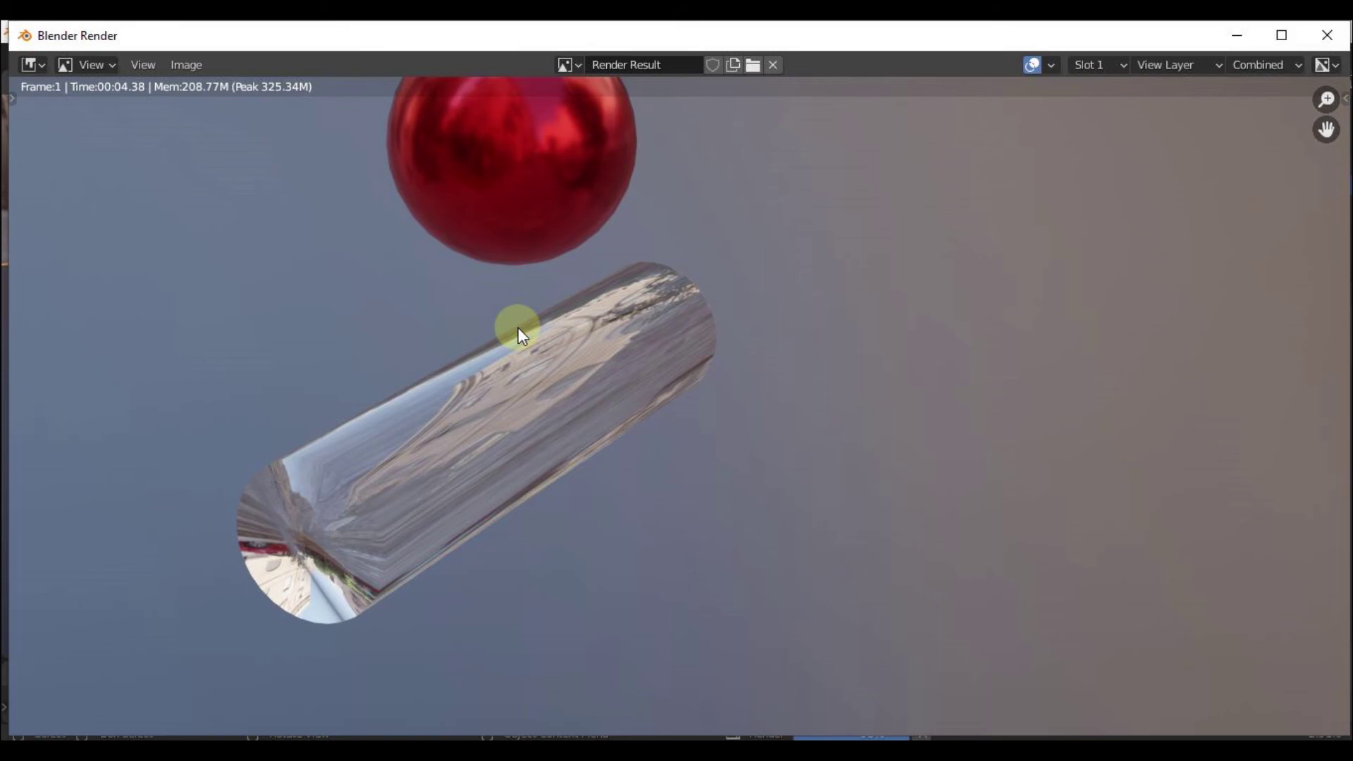
pyautogui.scroll(-4, 518, 327)
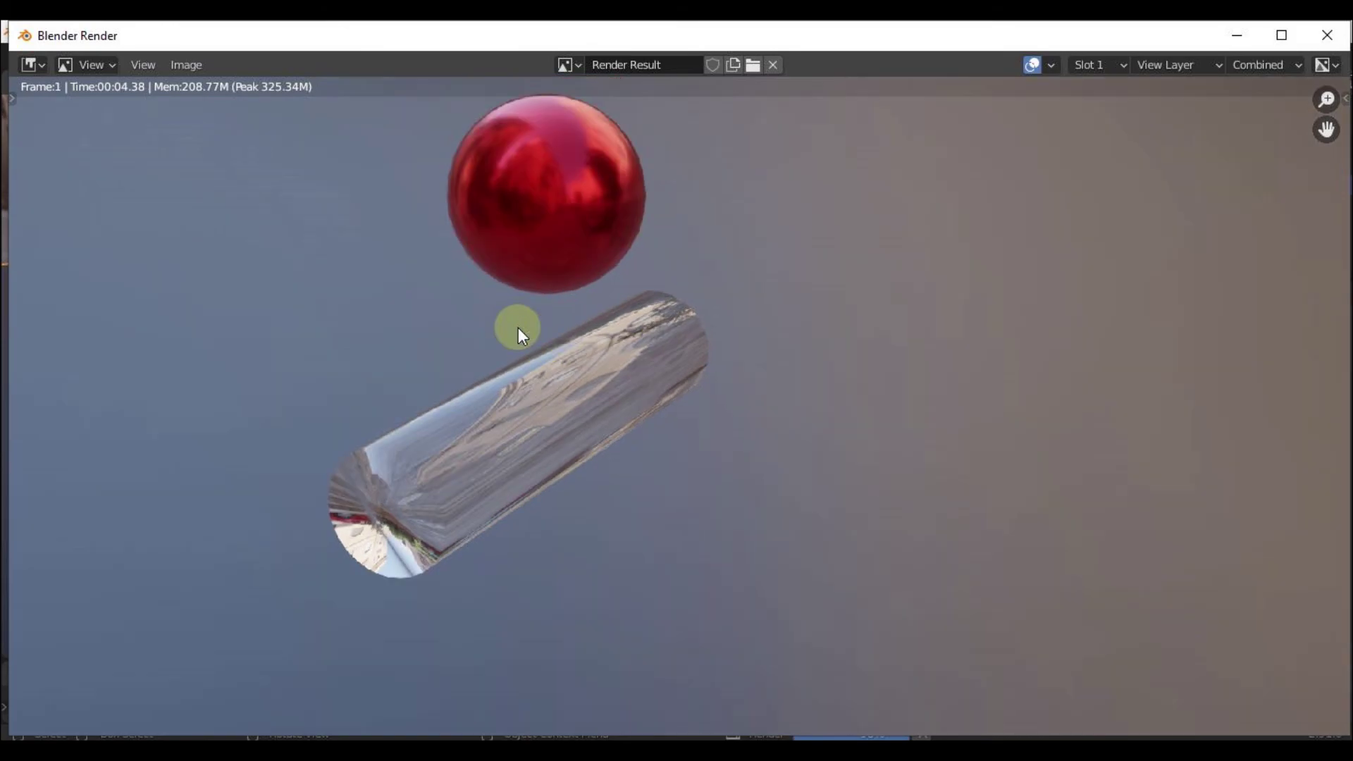